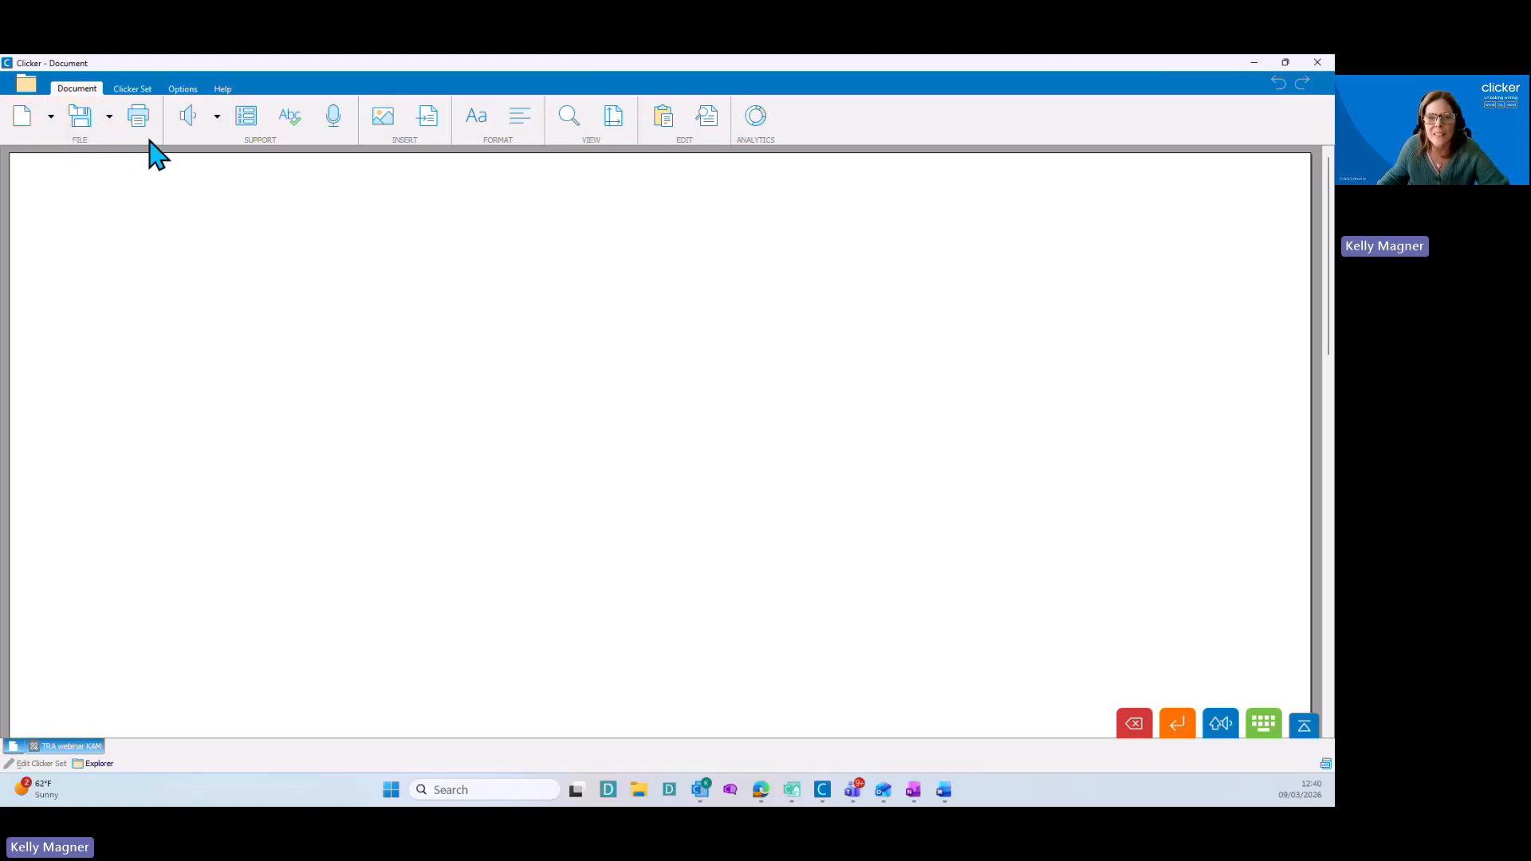
# Turn on automatic pictures for words as they are typed into the document in the Picture Options.
pyautogui.click(184, 89)
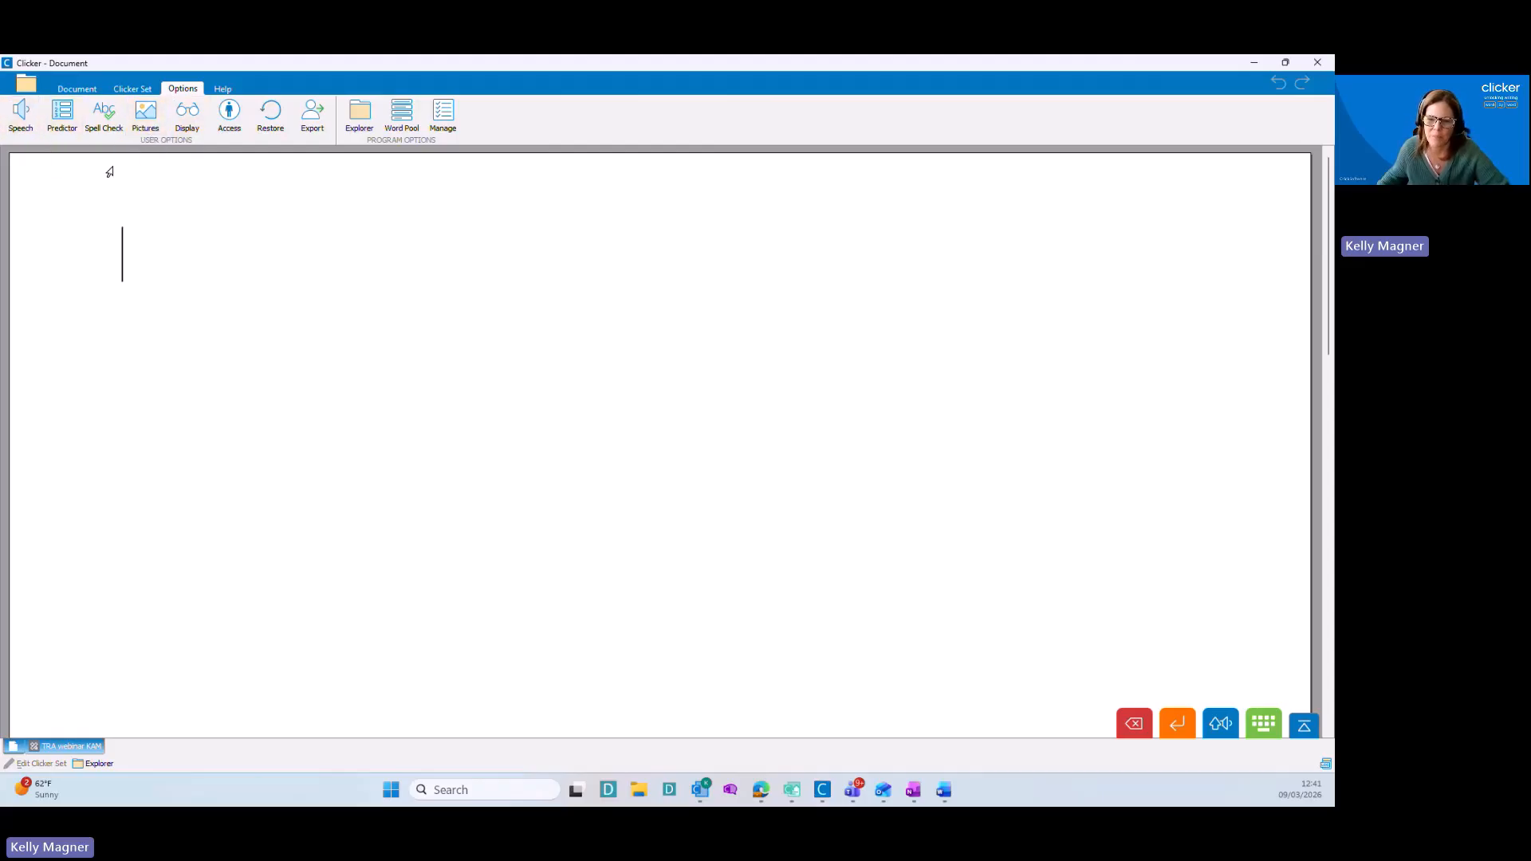
pyautogui.click(147, 130)
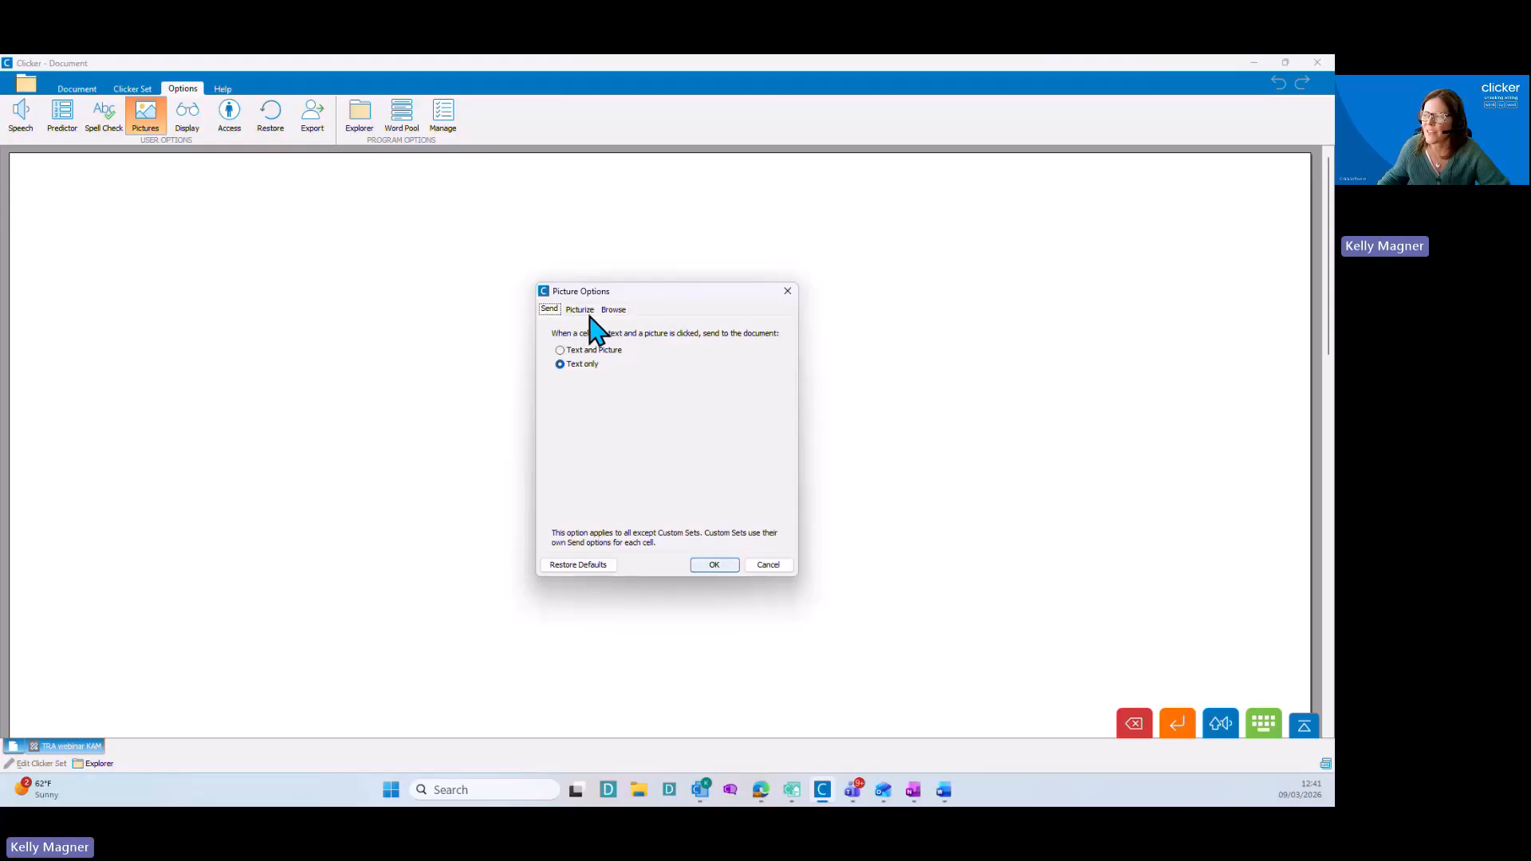
pyautogui.click(581, 311)
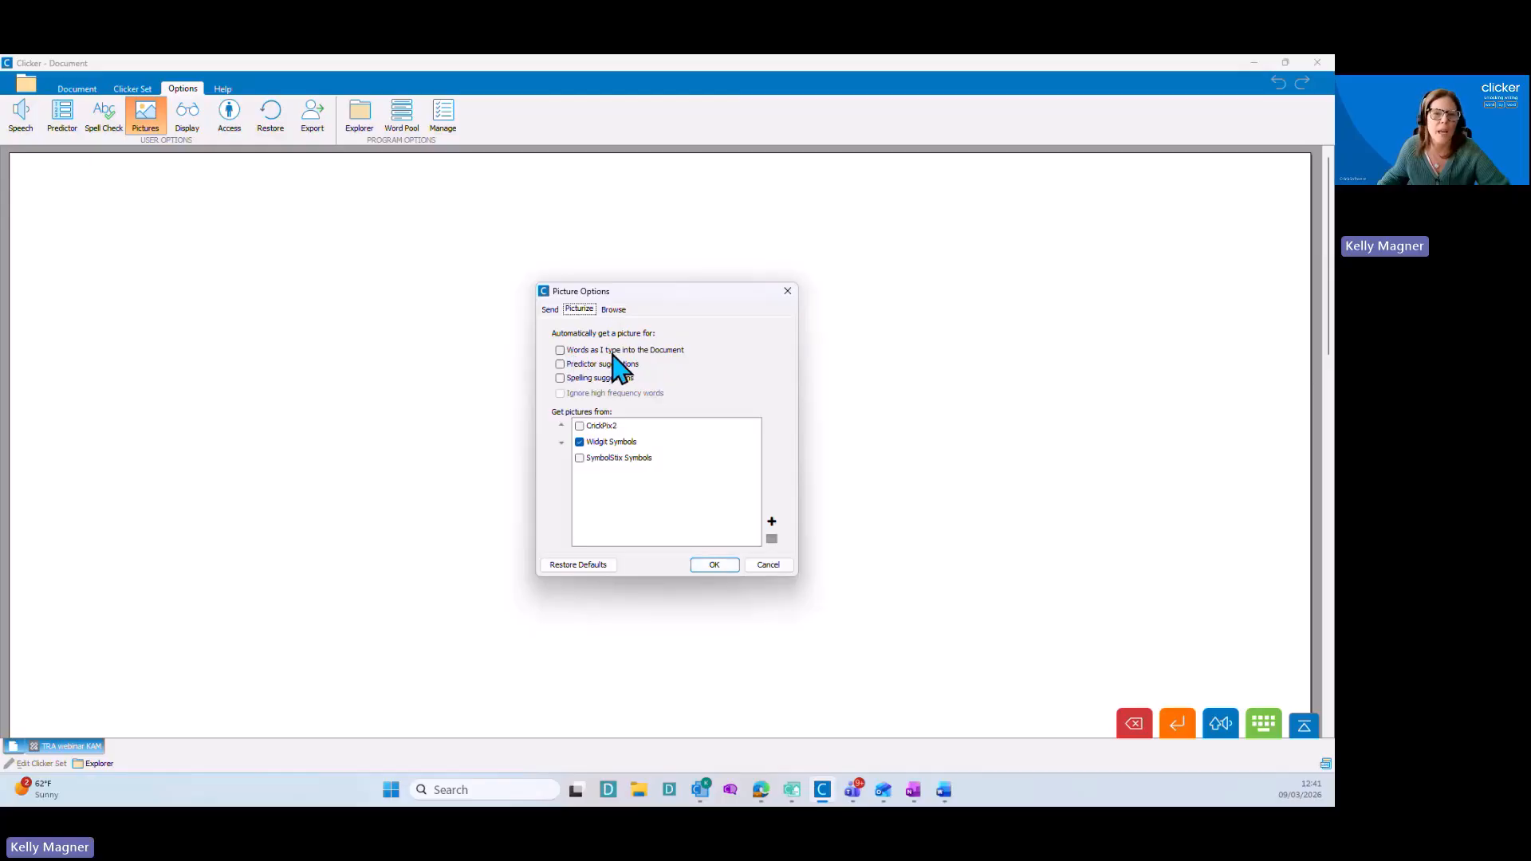
pyautogui.click(560, 350)
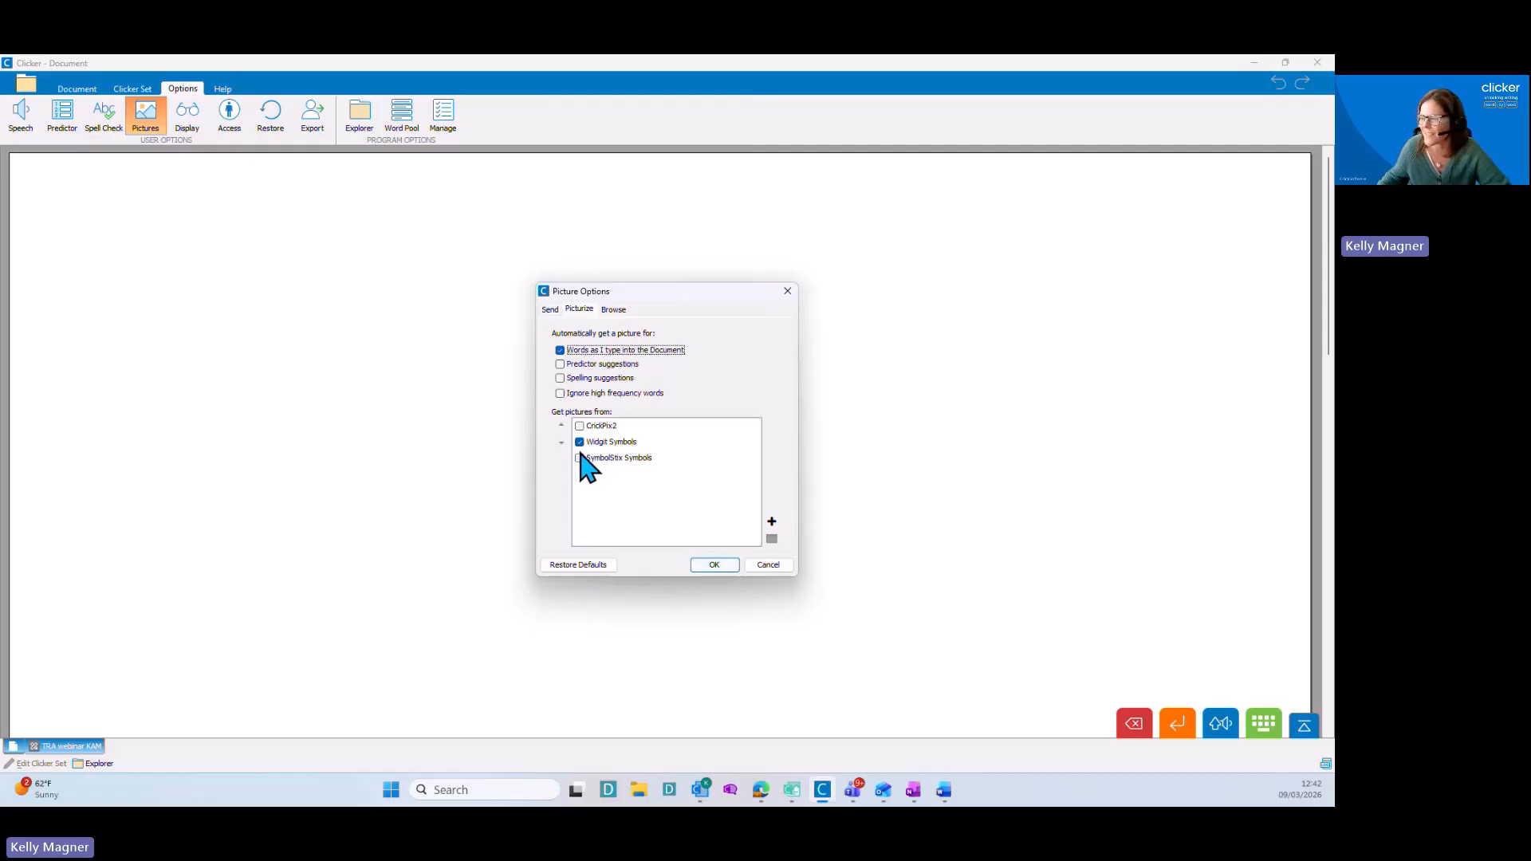
pyautogui.click(719, 565)
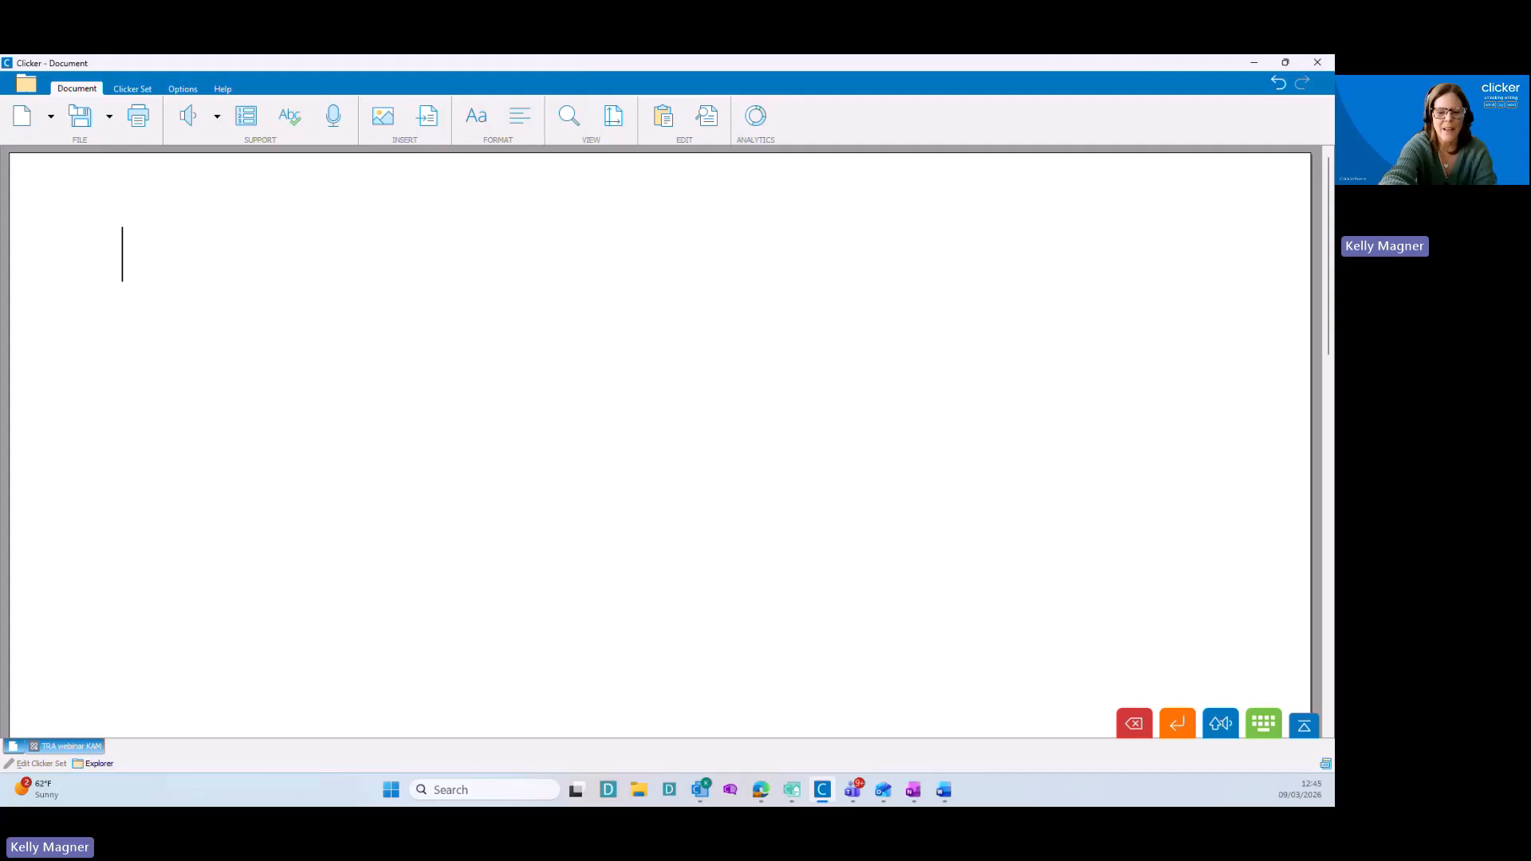
# Write the sentence "My favorite color is red." in the blank document.
pyautogui.write('My ')
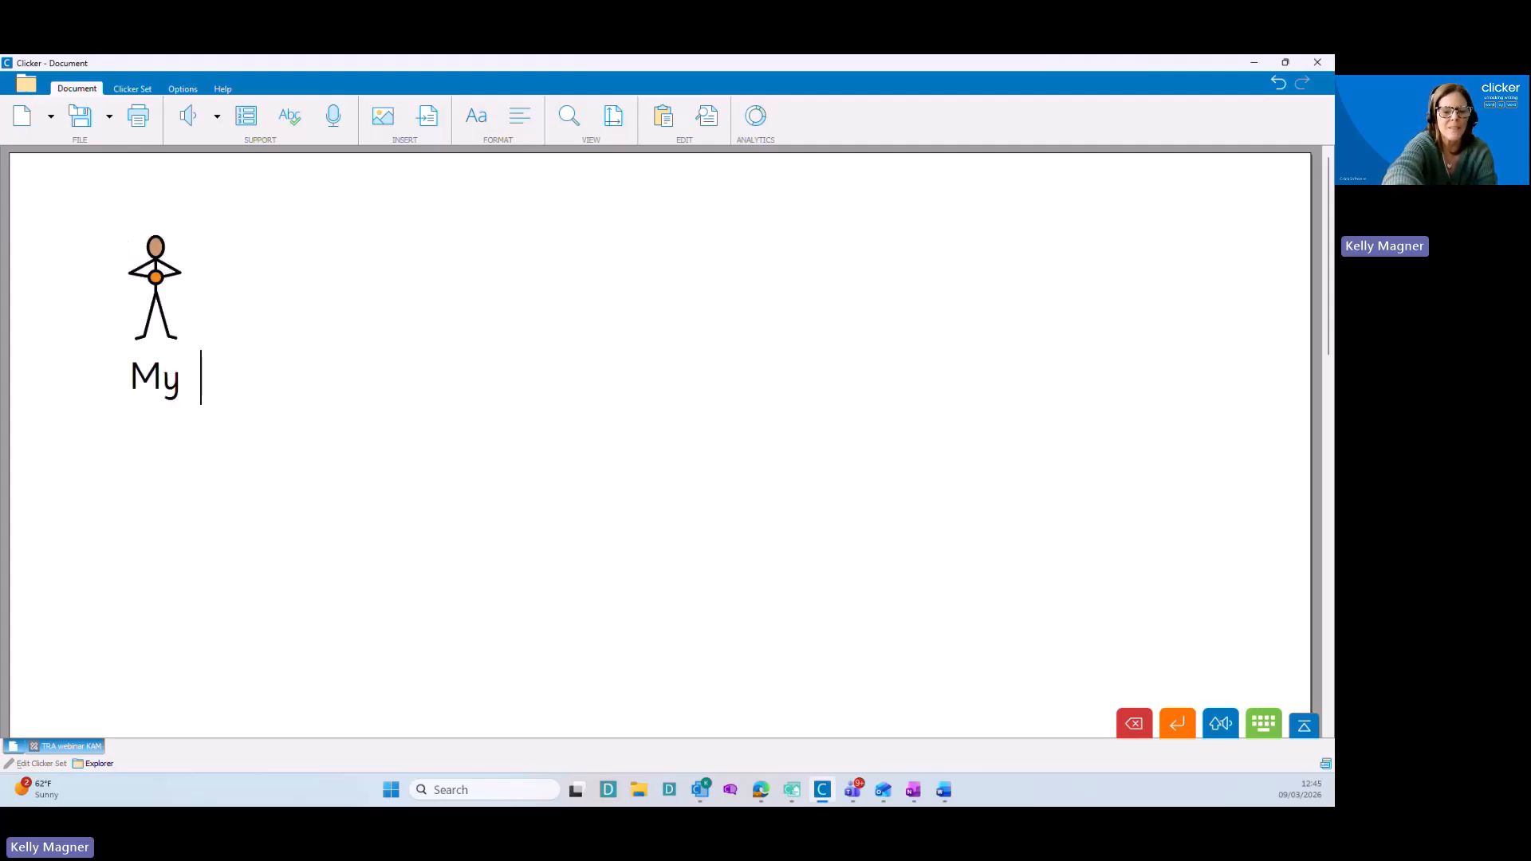
pyautogui.write('favo')
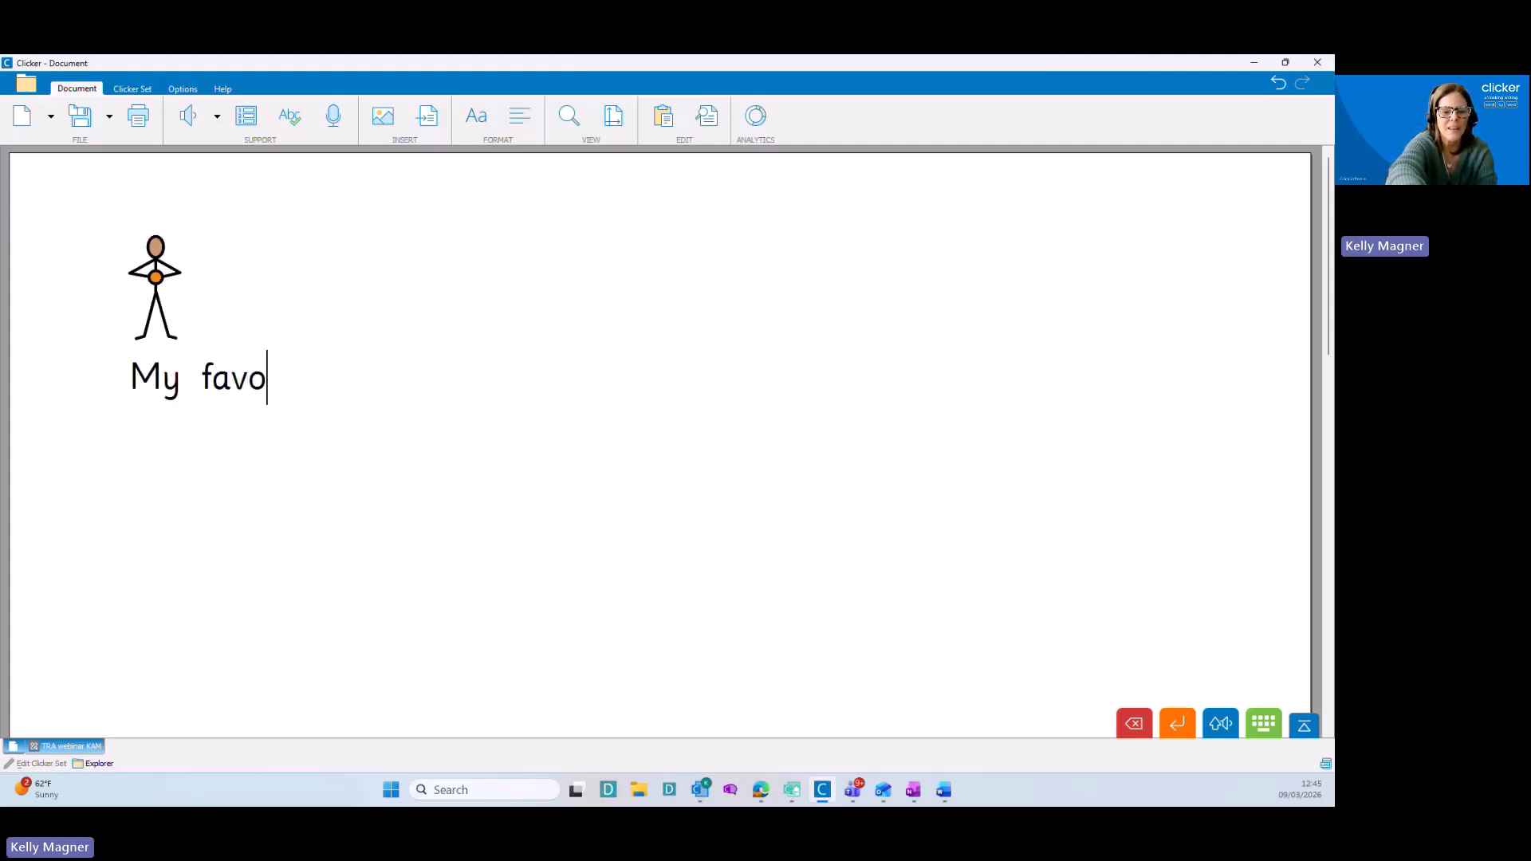
pyautogui.write('rite color ')
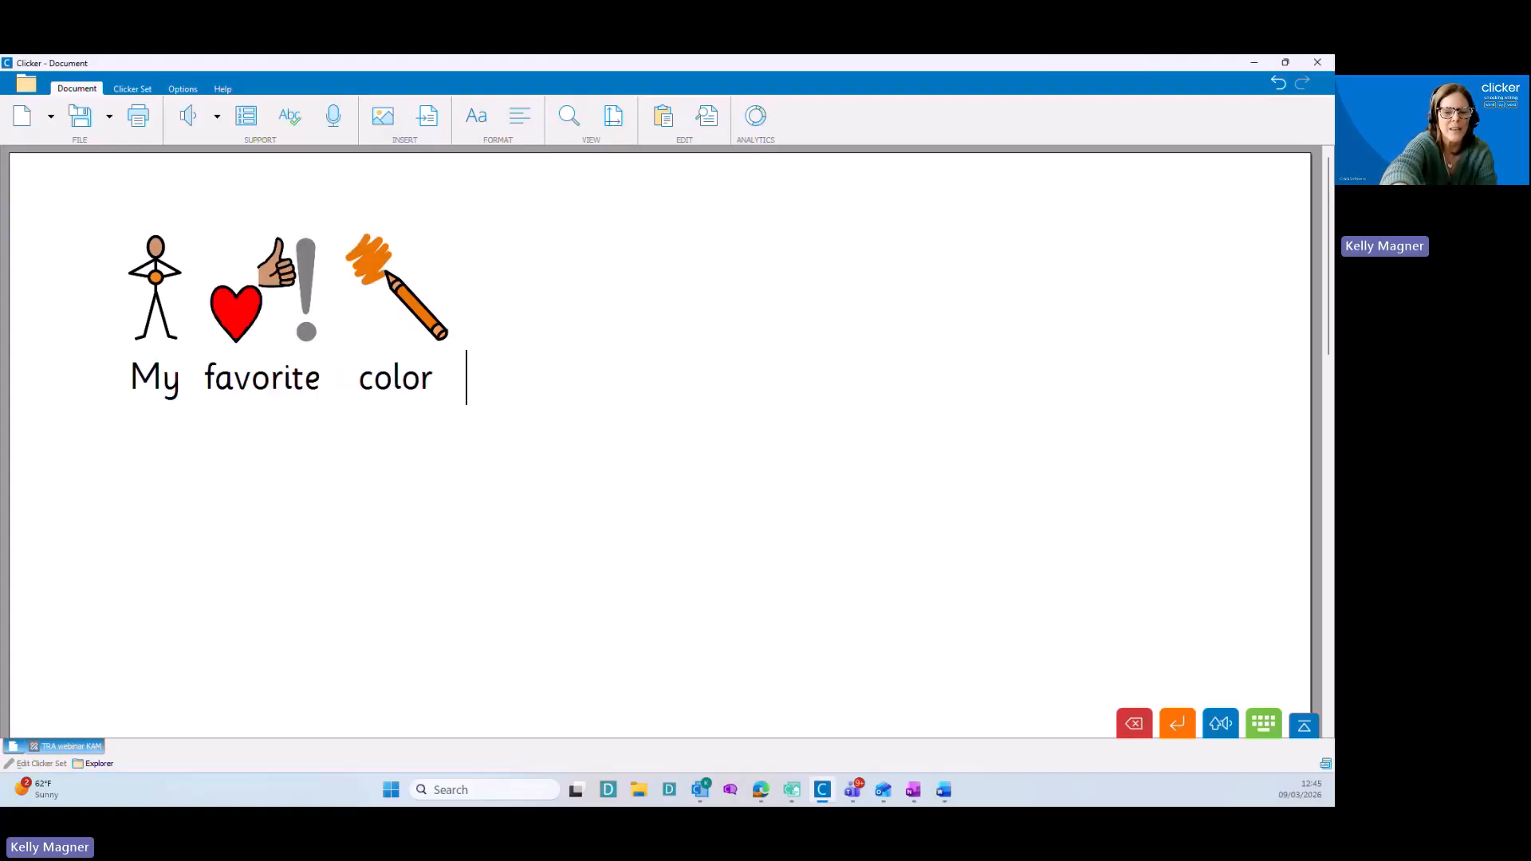
pyautogui.write('is r')
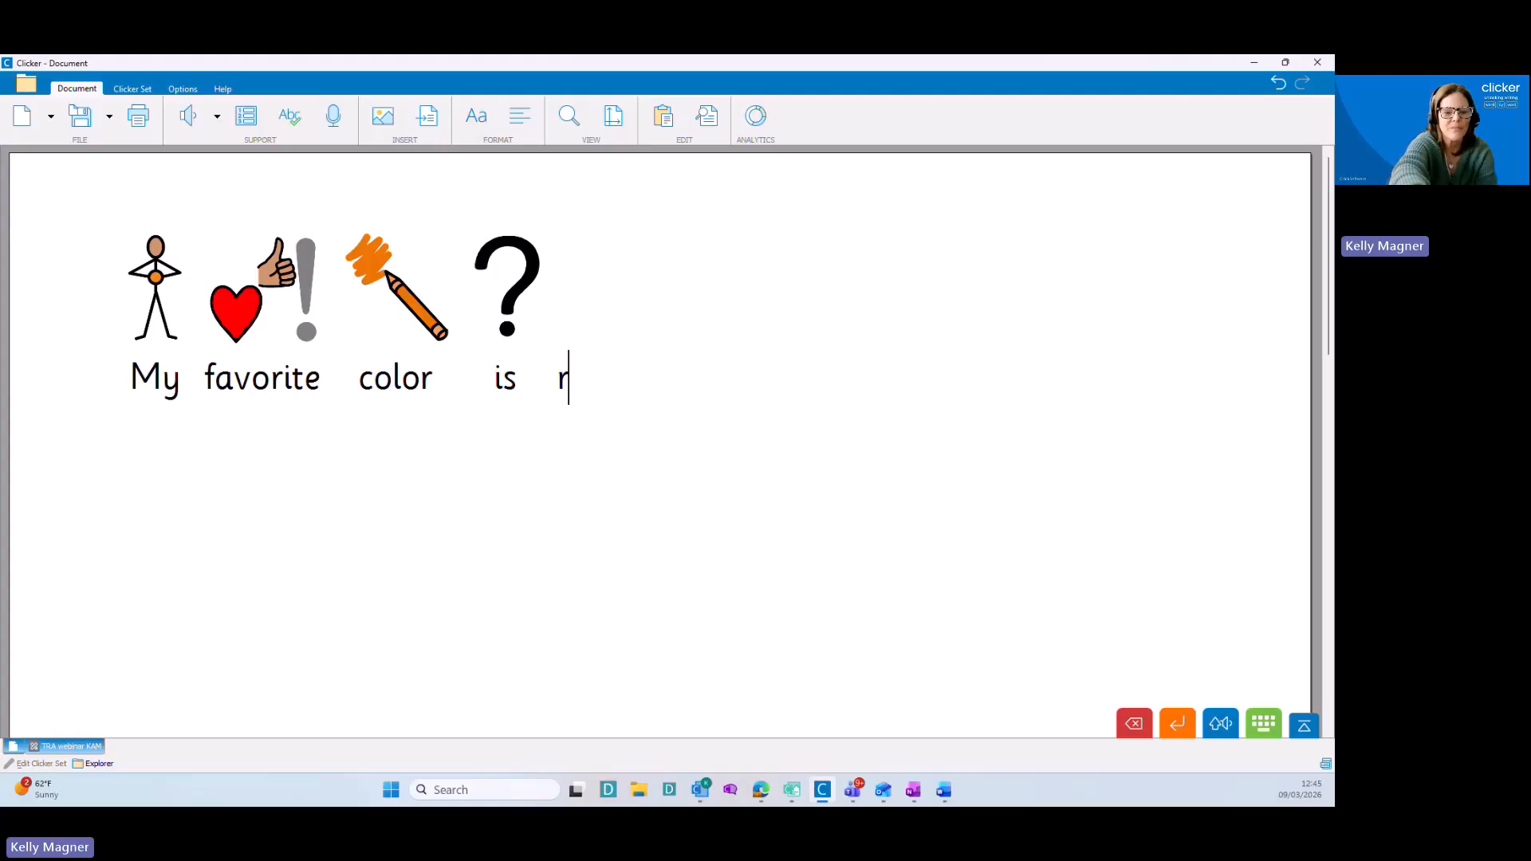
pyautogui.write('ed.')
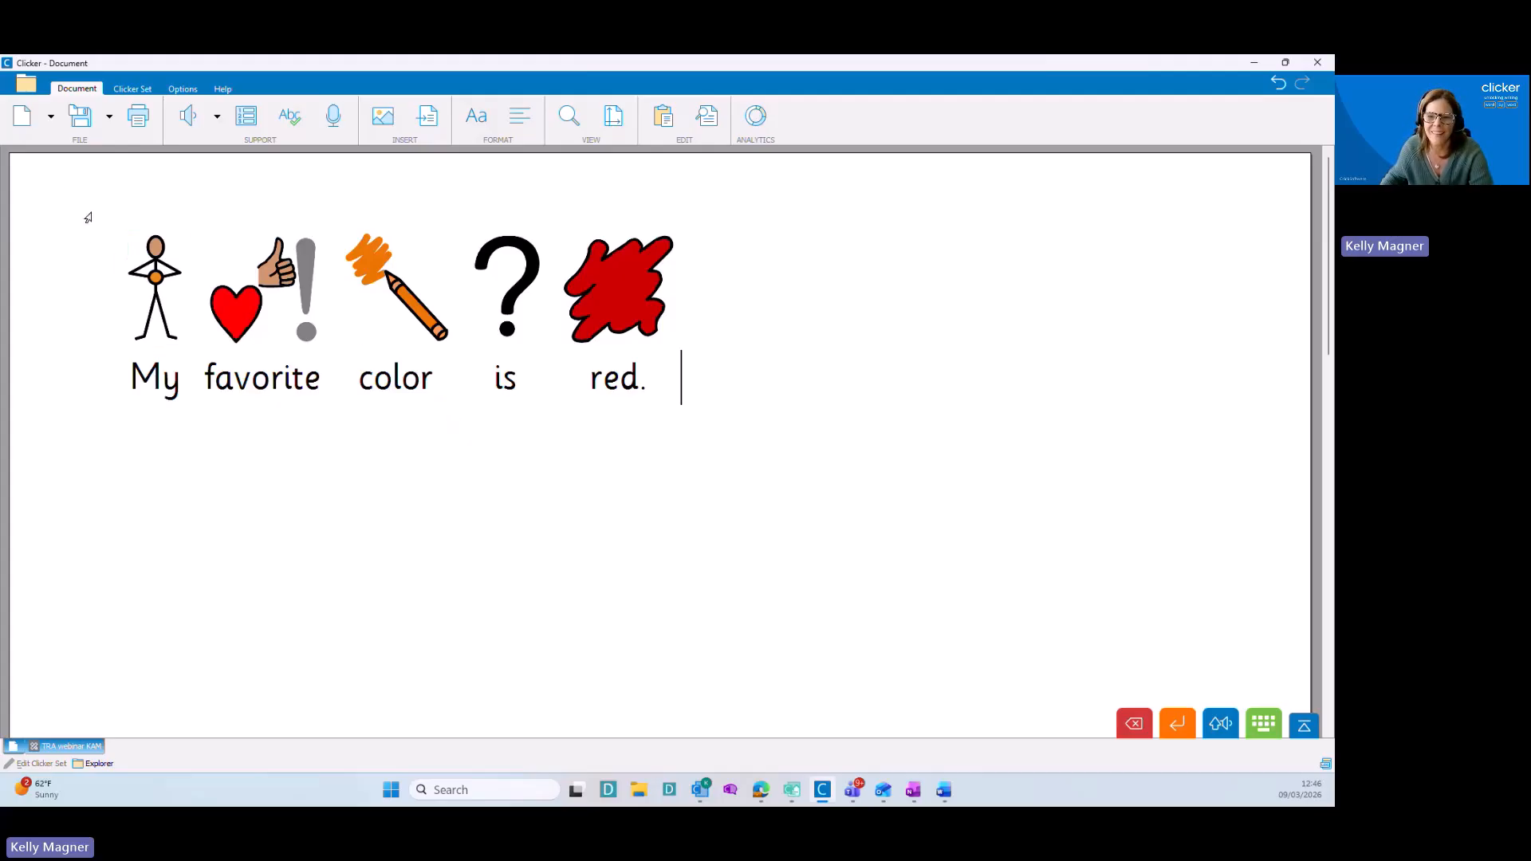
# Open the "When I Feel Worried" Sentence Set from the LearningGrids resources for English Language Arts, About Me, Feelings & Actions, filtered to Sentence Sets.
pyautogui.click(27, 84)
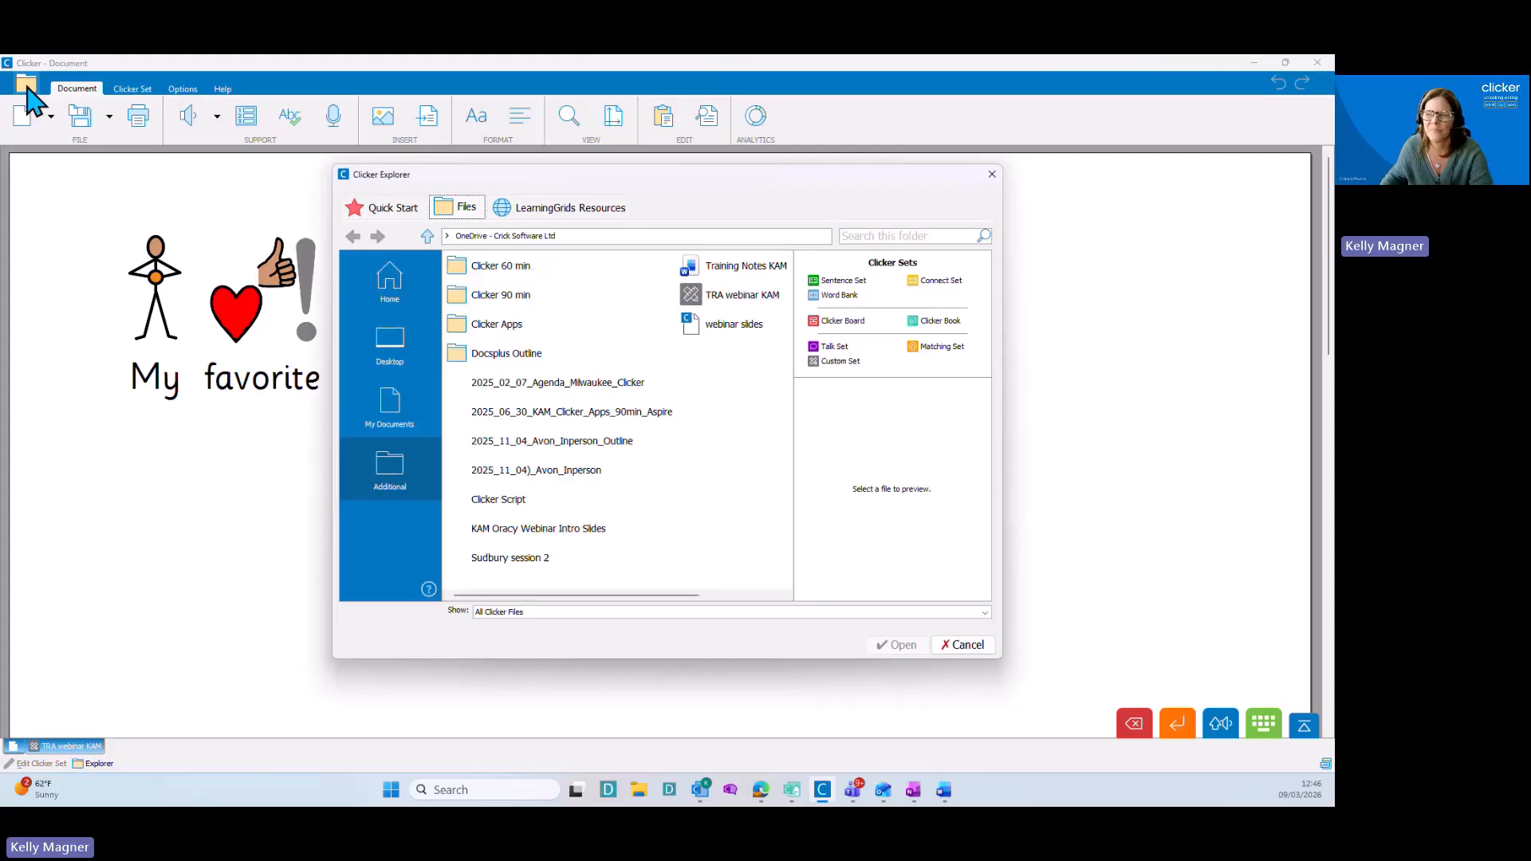
pyautogui.click(543, 212)
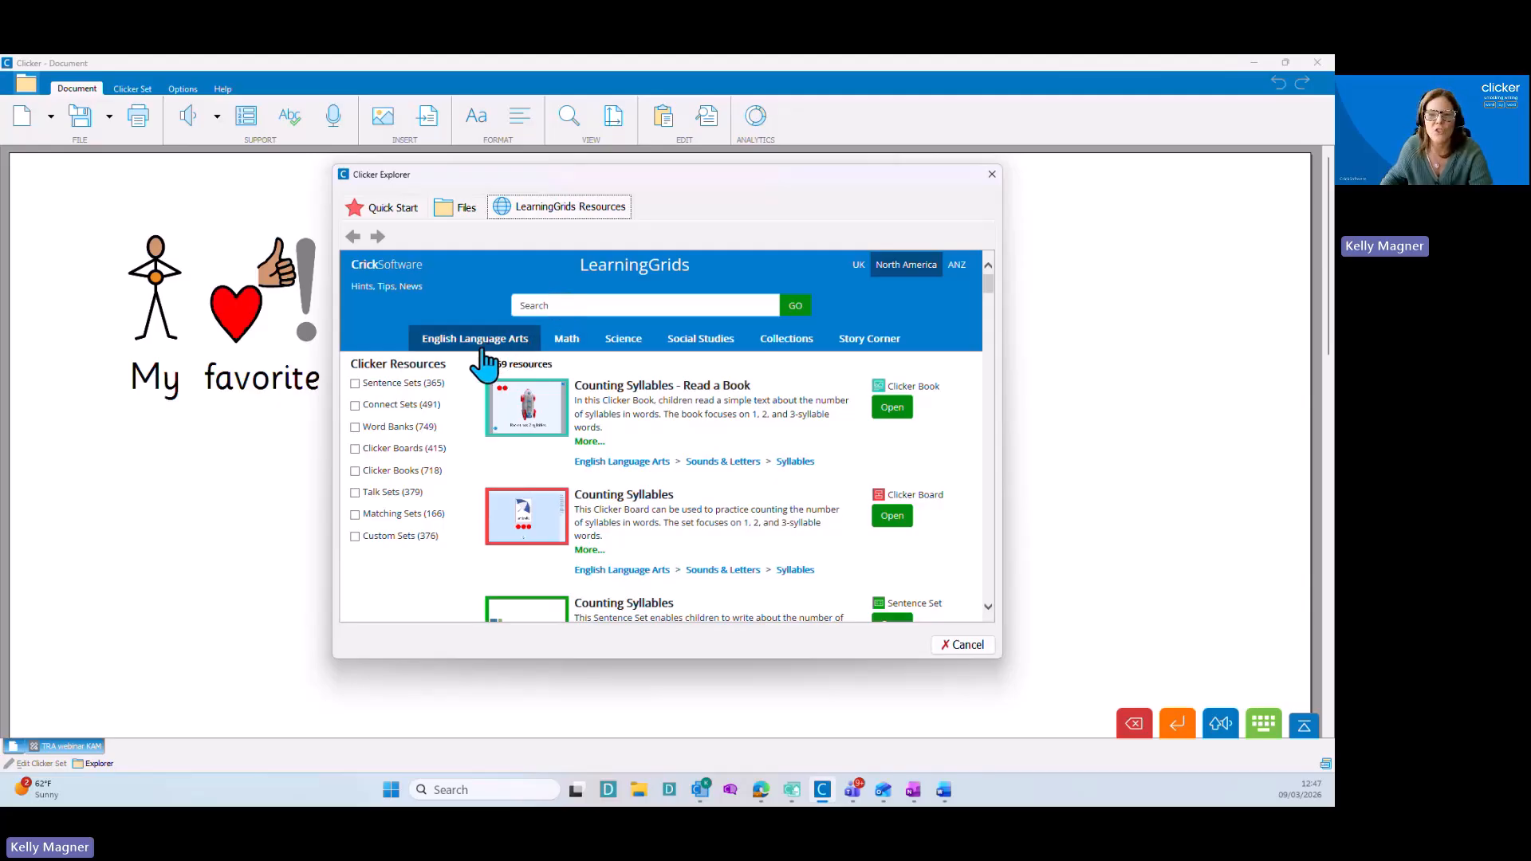
pyautogui.moveTo(482, 349)
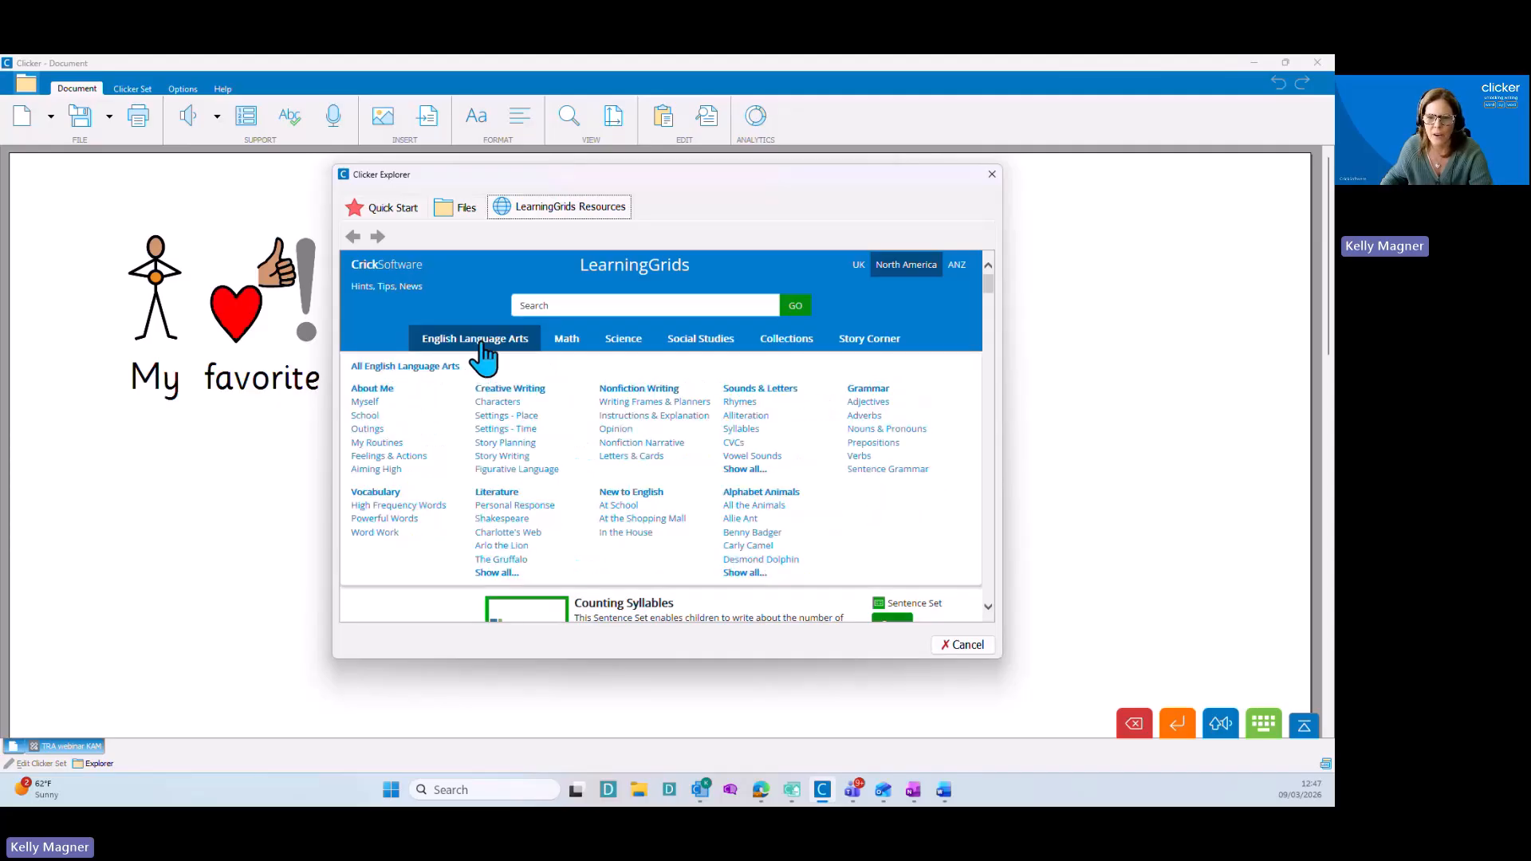
pyautogui.click(416, 456)
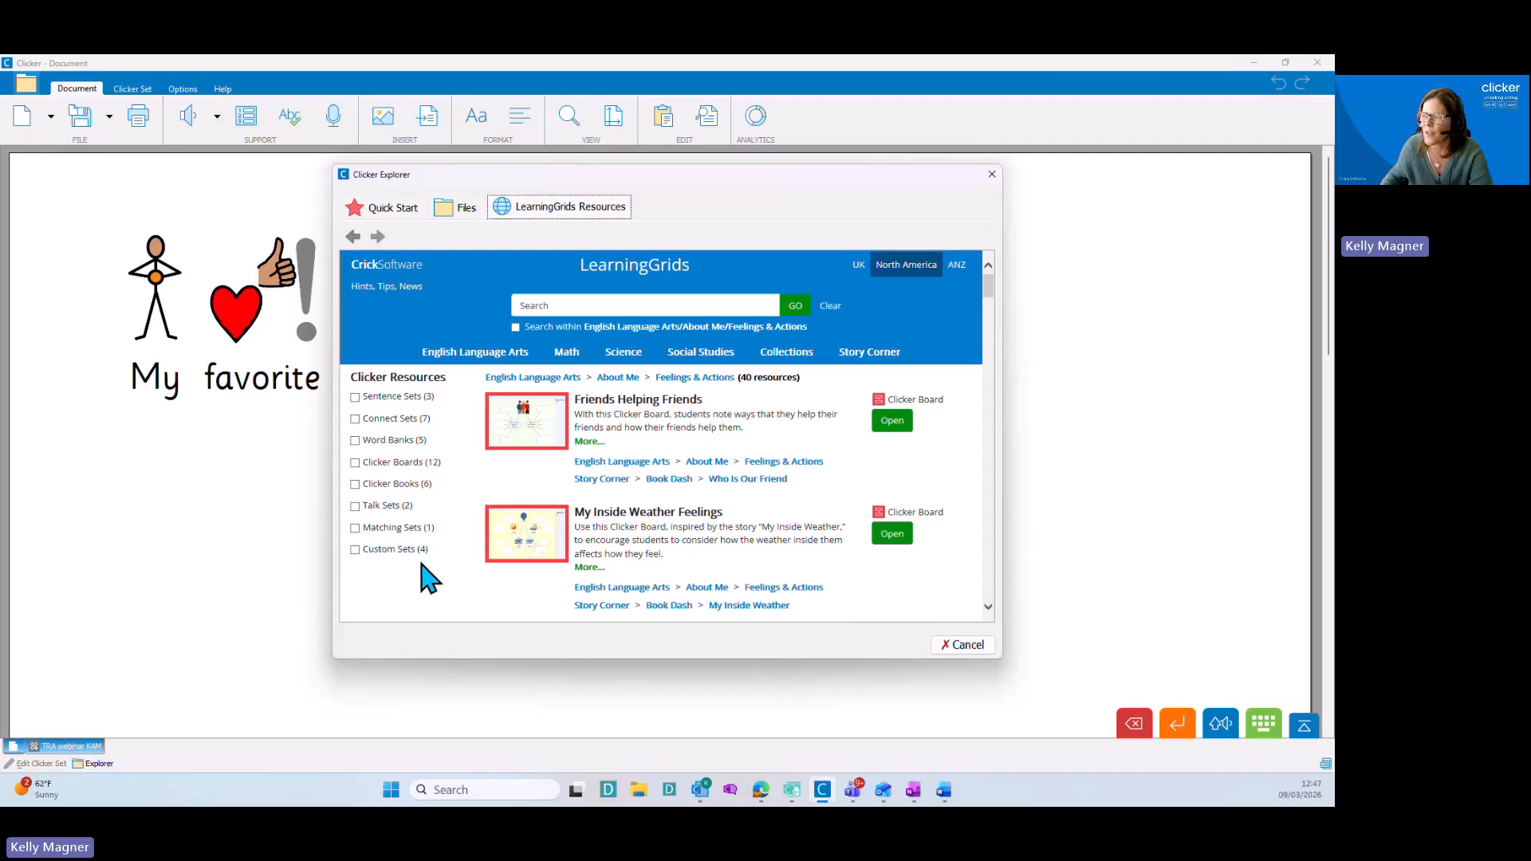
pyautogui.click(356, 397)
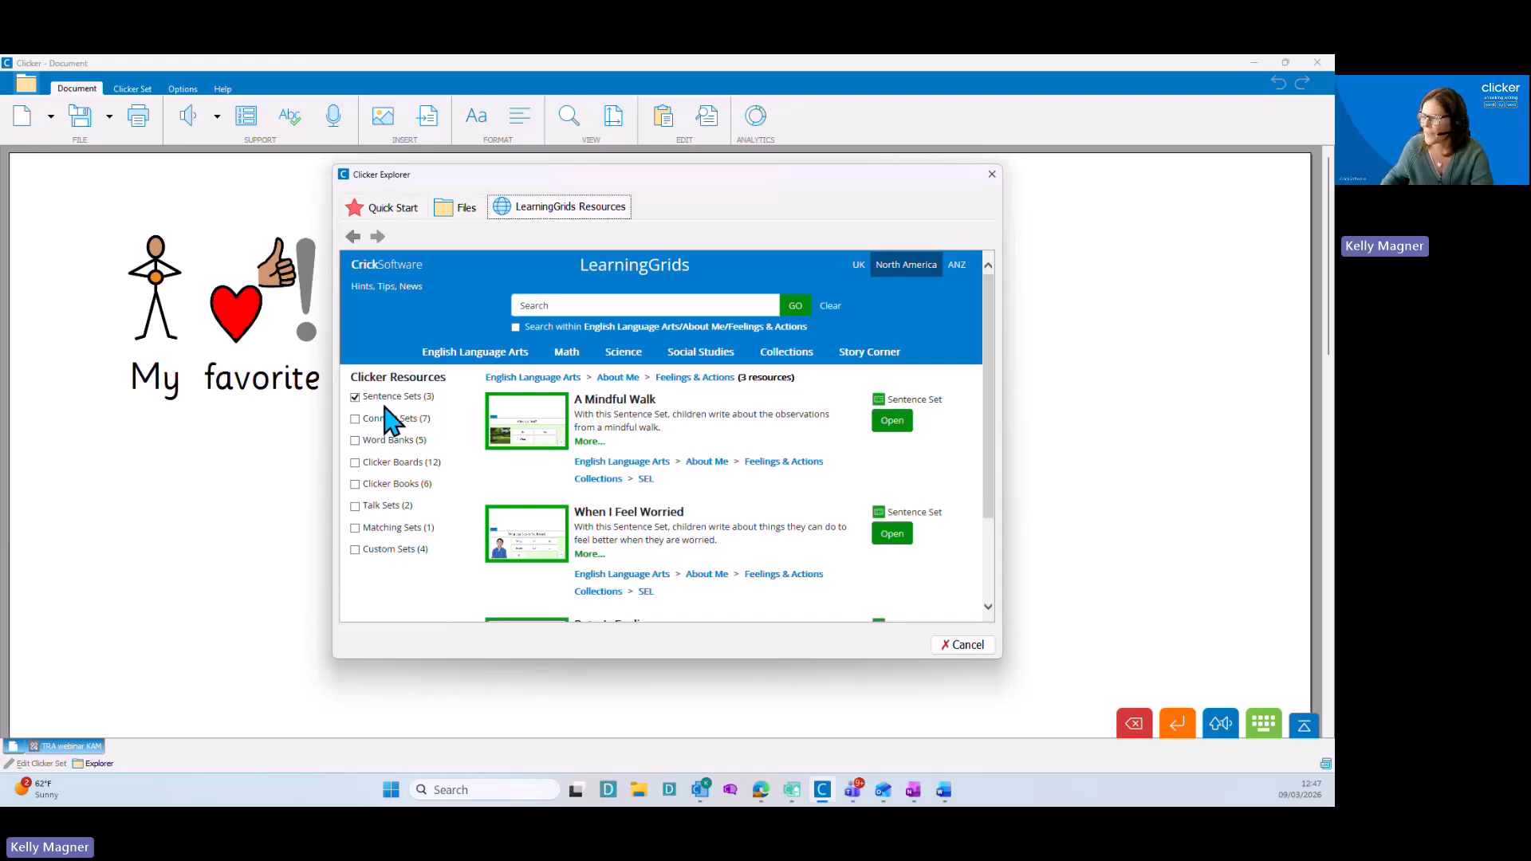
pyautogui.scroll(-1, 650, 453)
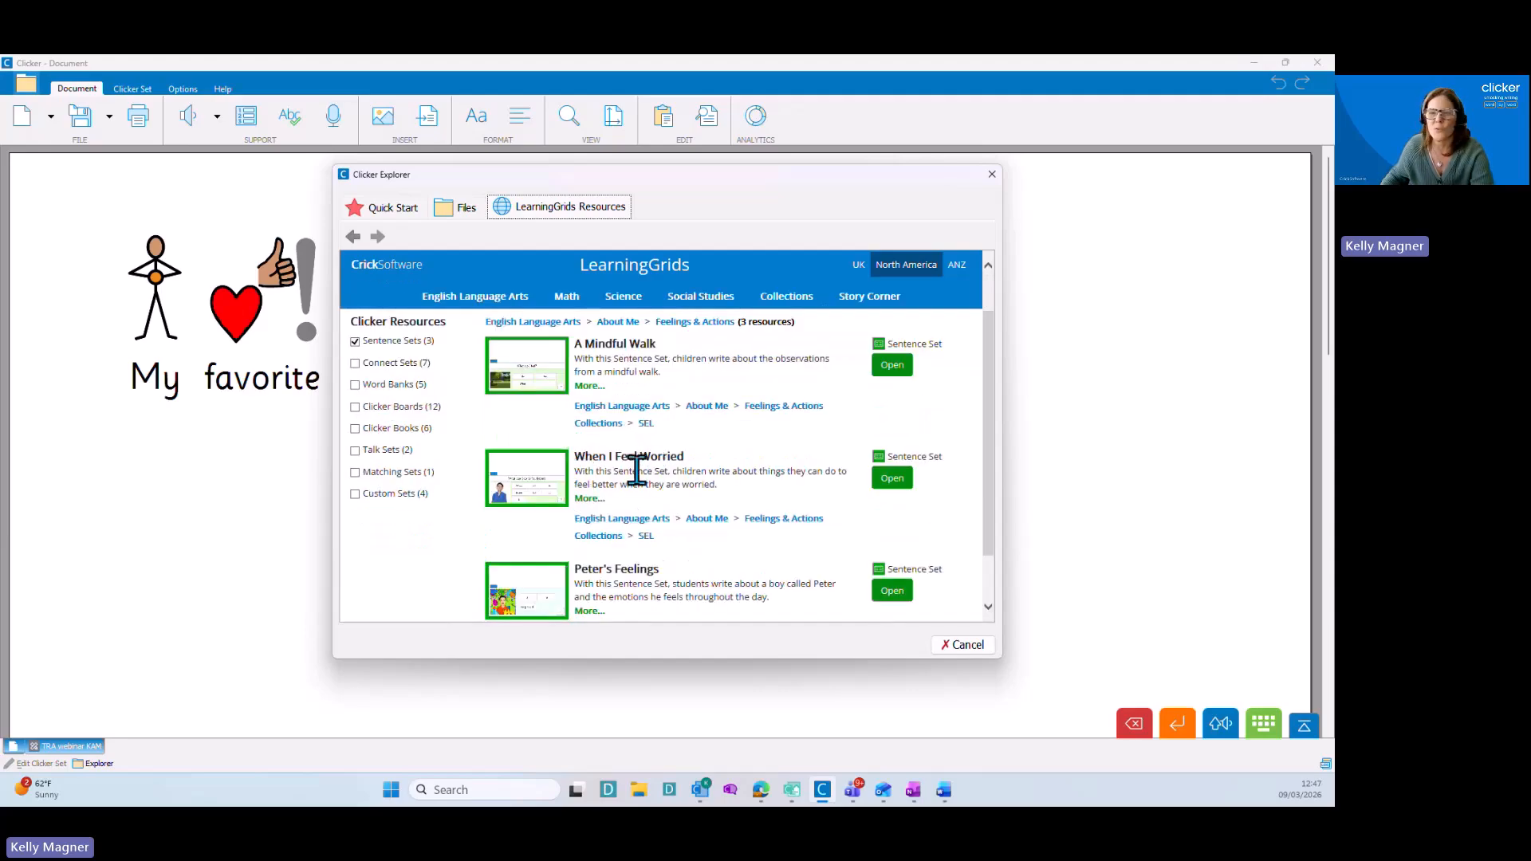
pyautogui.click(888, 479)
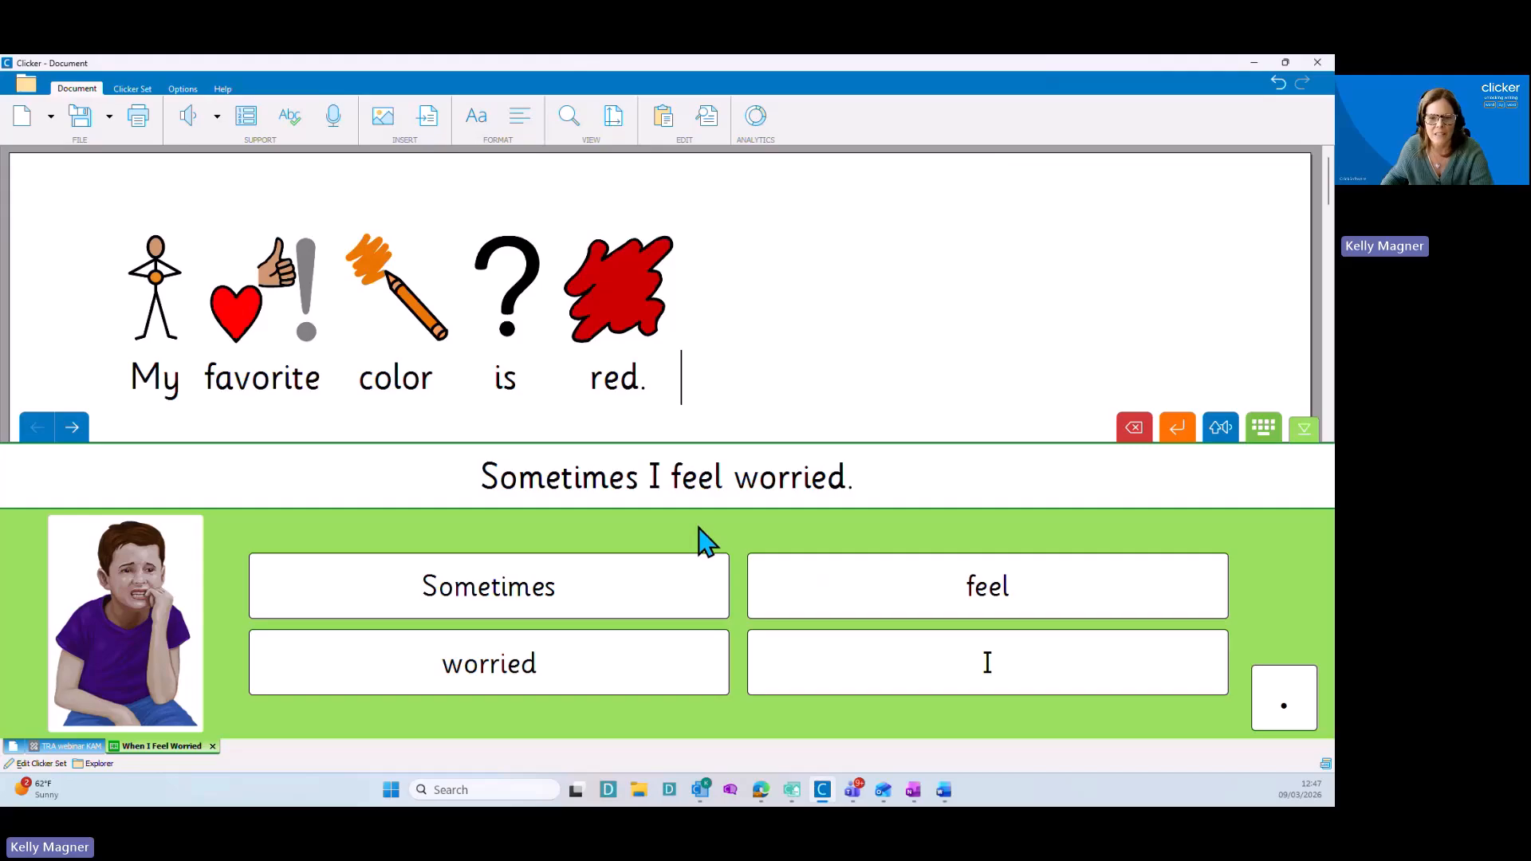
# Delete the sentence about the favorite color, together with its pictures, from the document.
pyautogui.click(650, 494)
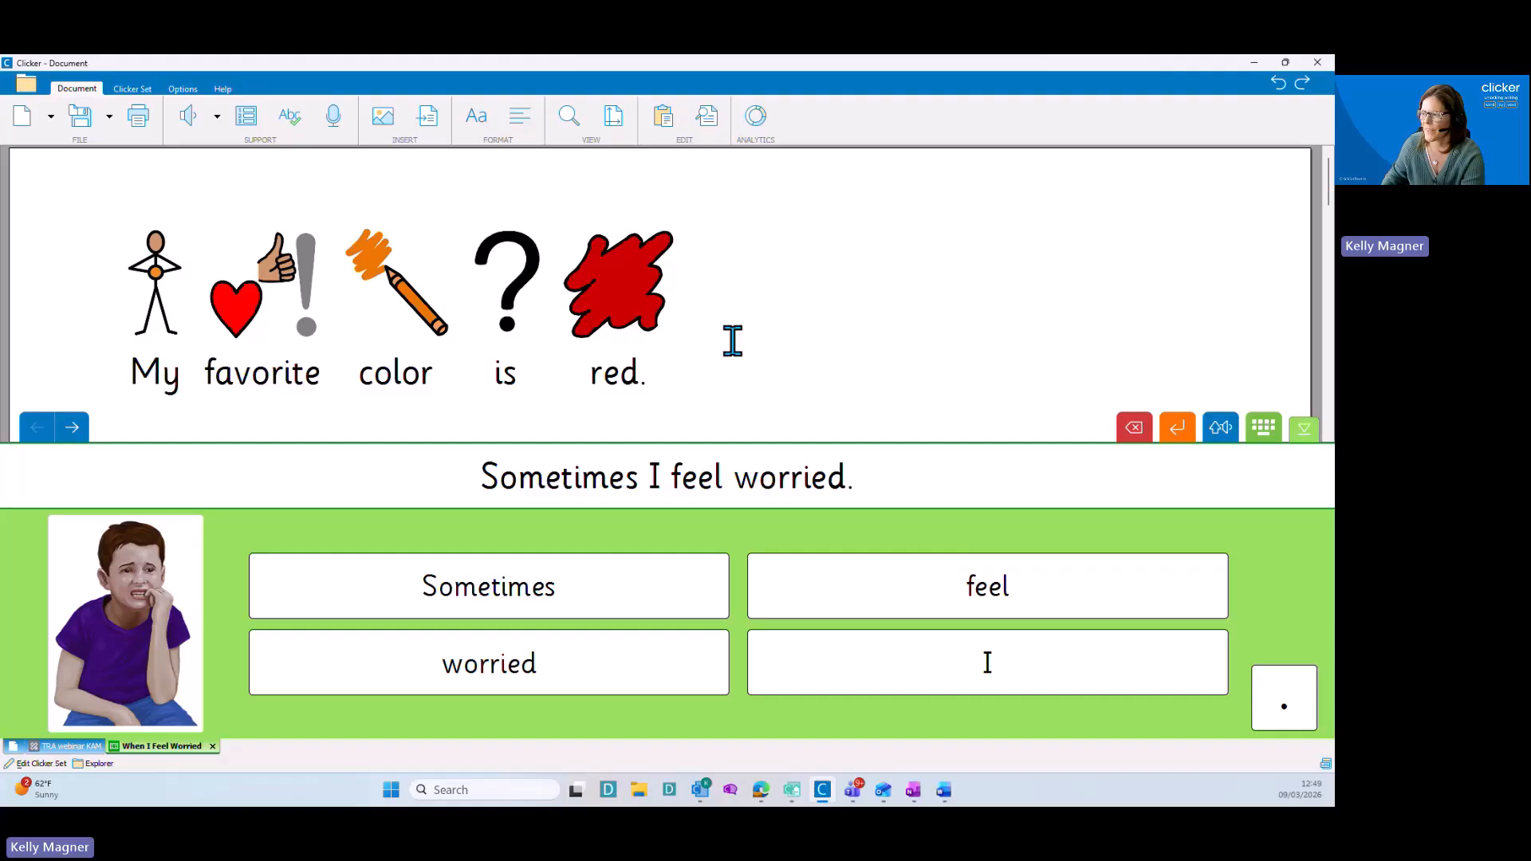
pyautogui.moveTo(732, 341); pyautogui.dragTo(89, 316)
pyautogui.press('Delete')
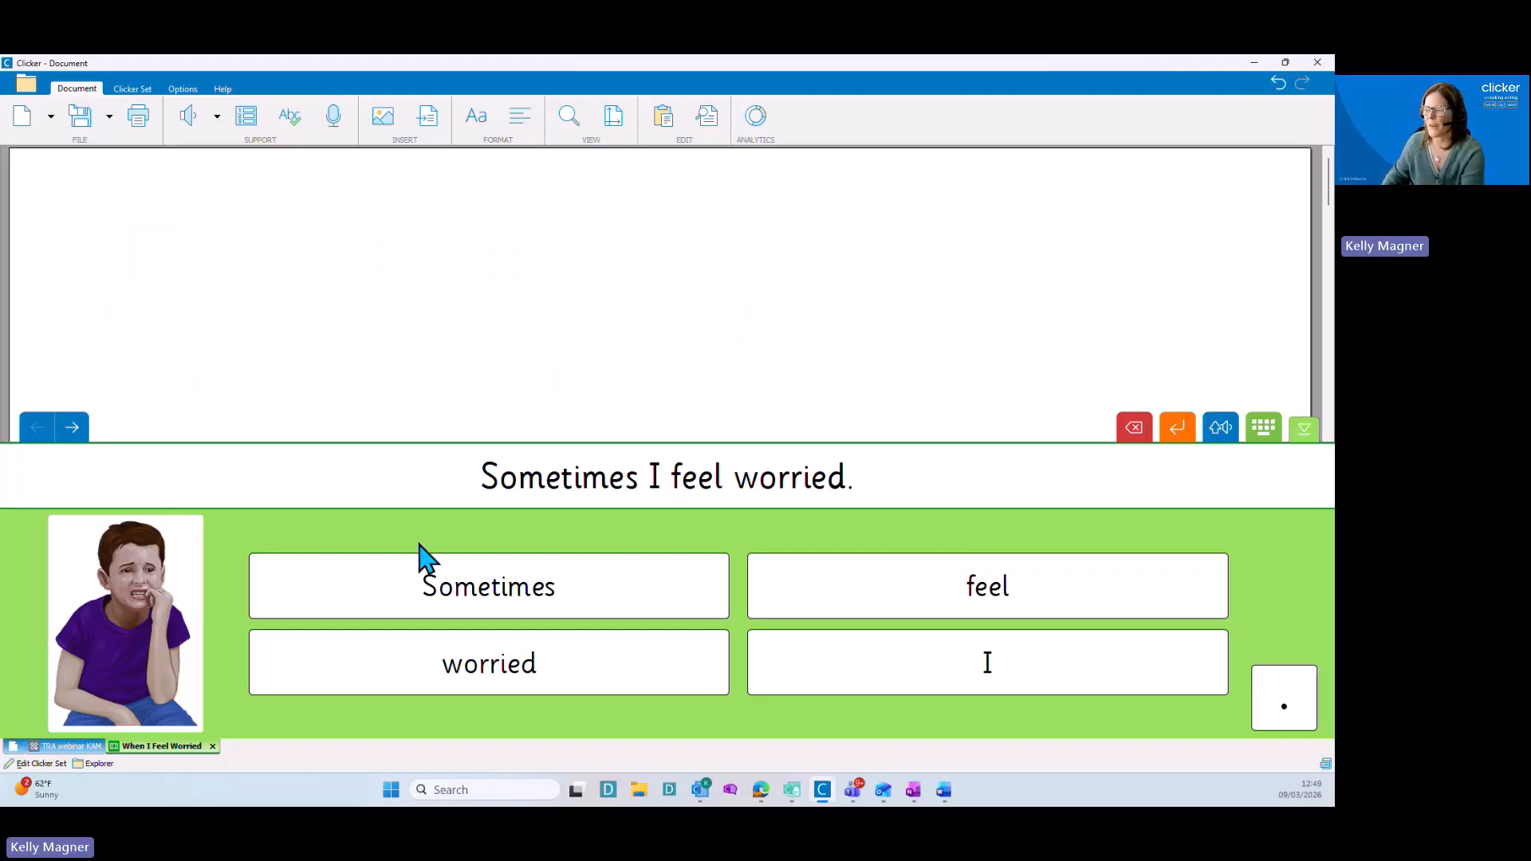
# Build the sentence "Sometimes I feel worried." in the document from the word cells of the Sentence Set.
pyautogui.click(528, 604)
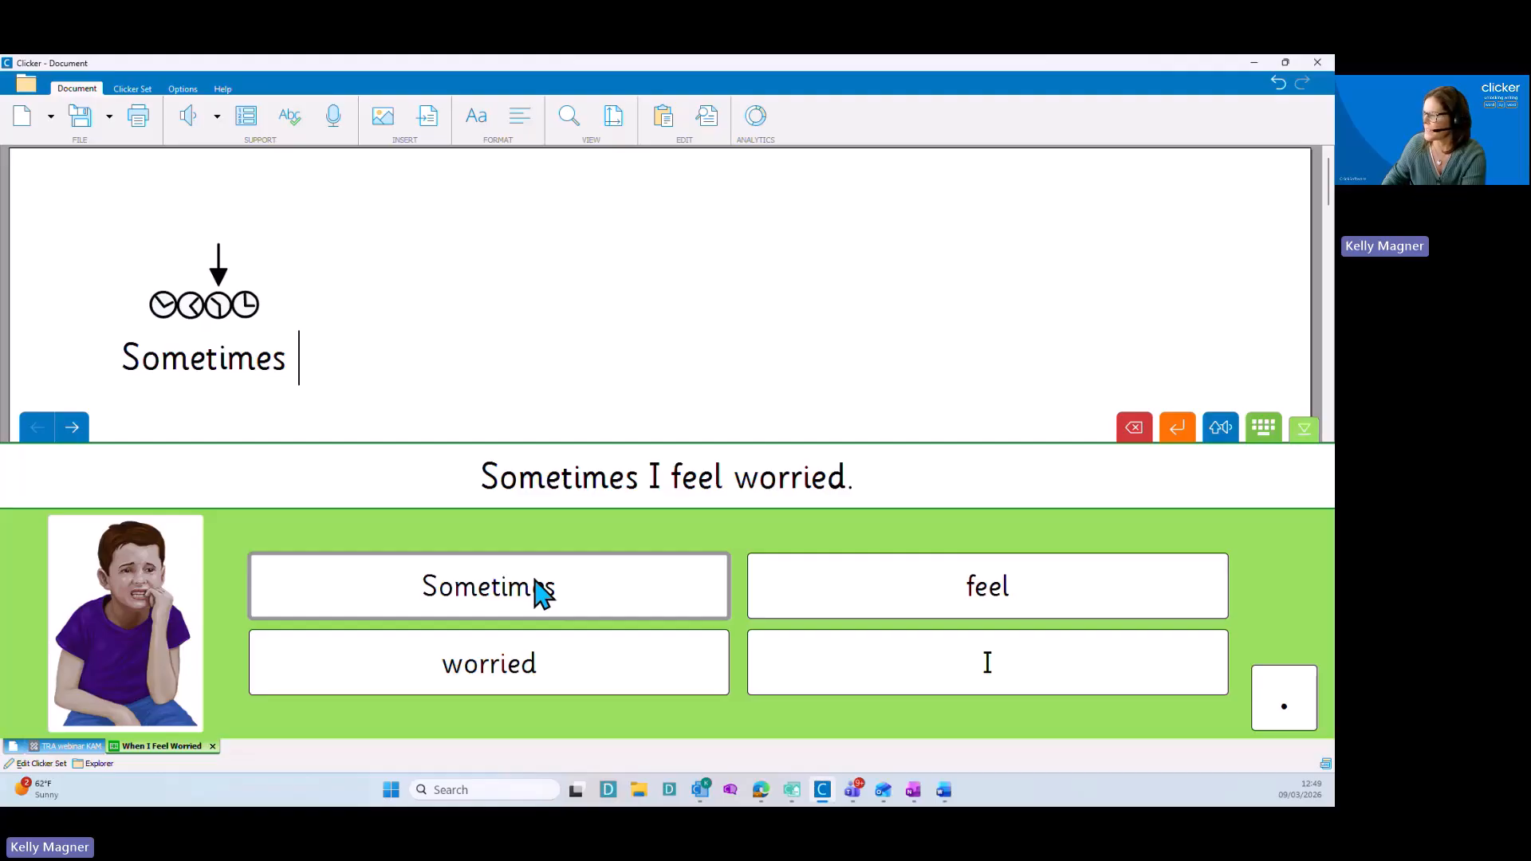
pyautogui.click(840, 662)
pyautogui.click(843, 598)
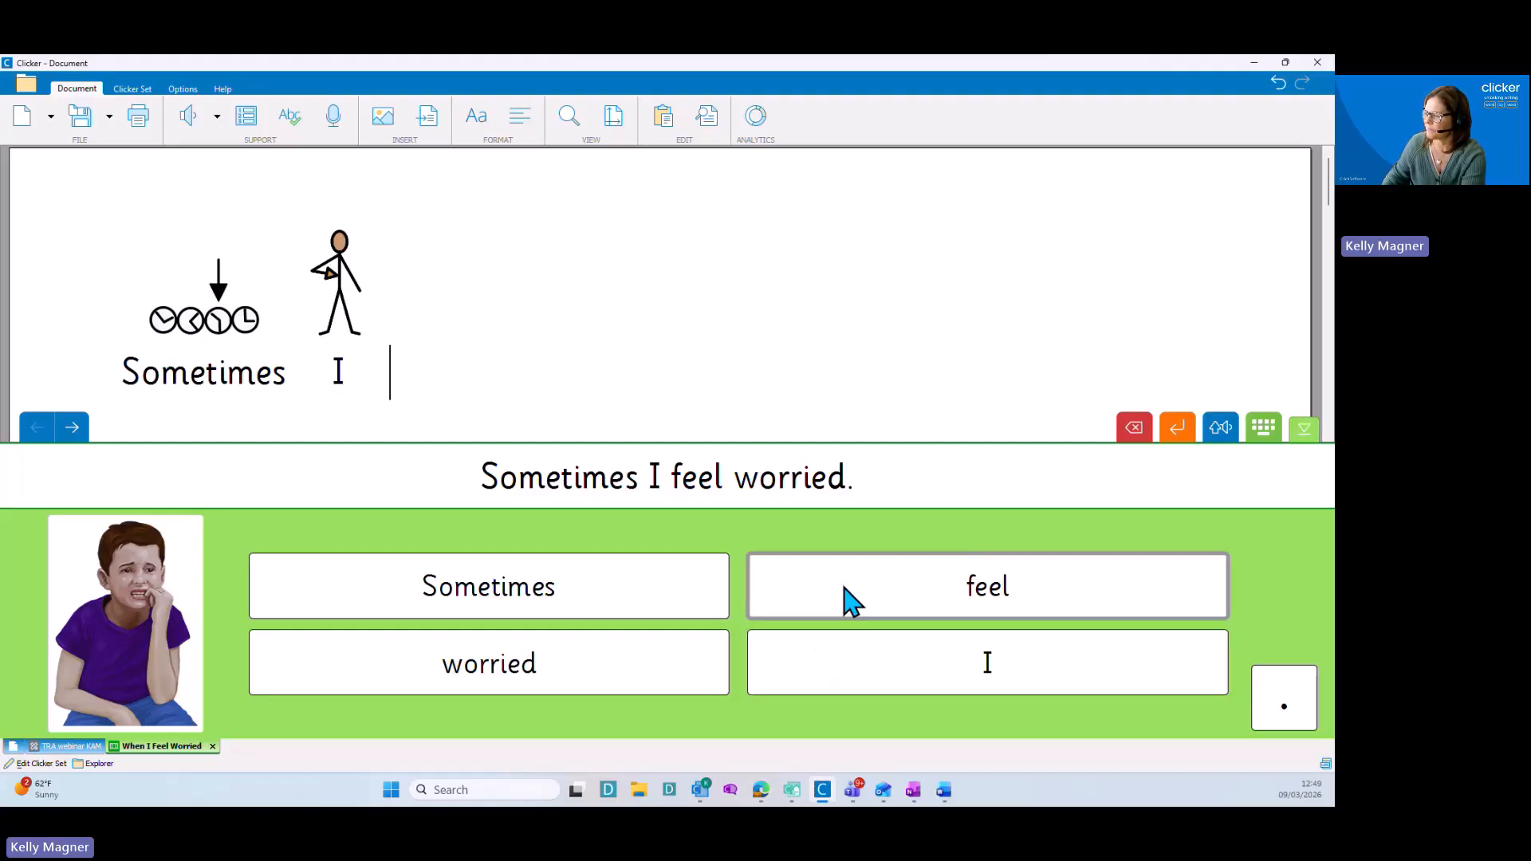
pyautogui.click(663, 672)
pyautogui.click(1294, 693)
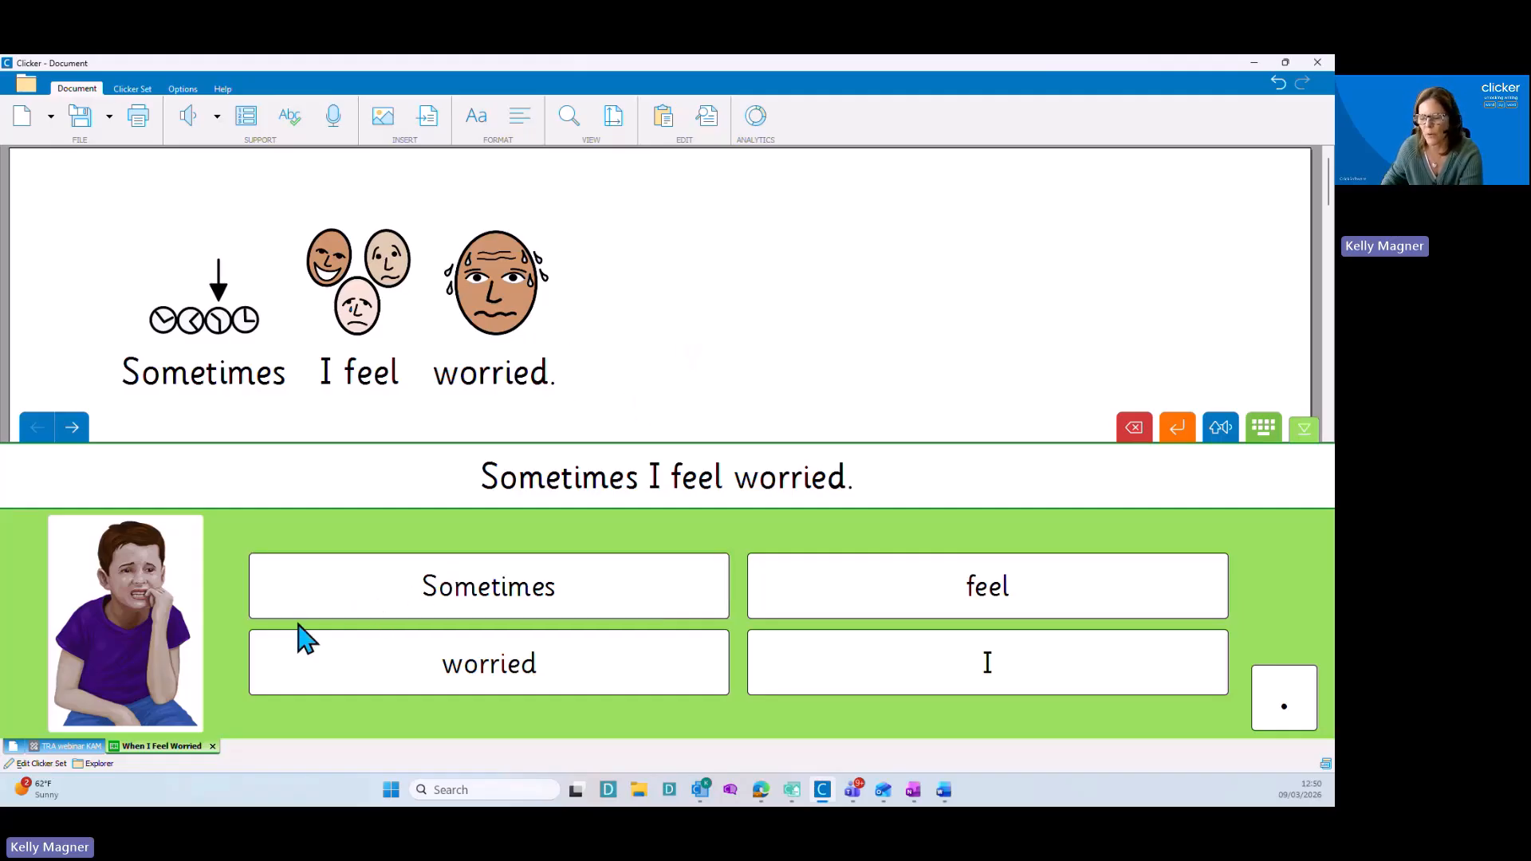
# Open the "When I Feel Worried" Sentence Set for editing and view the picture options of its first grid.
pyautogui.click(35, 764)
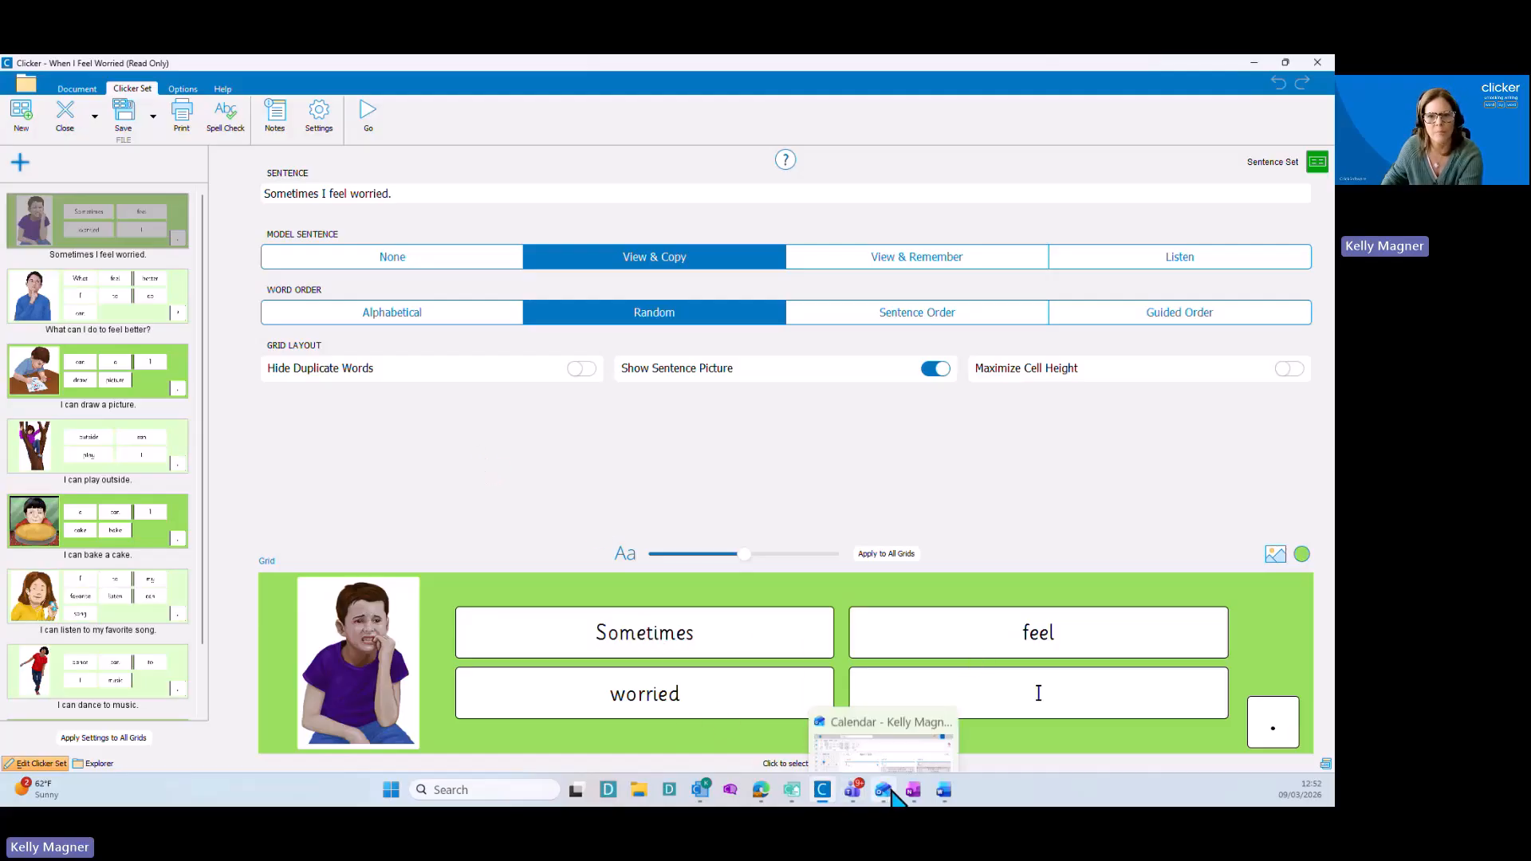
pyautogui.moveTo(910, 791)
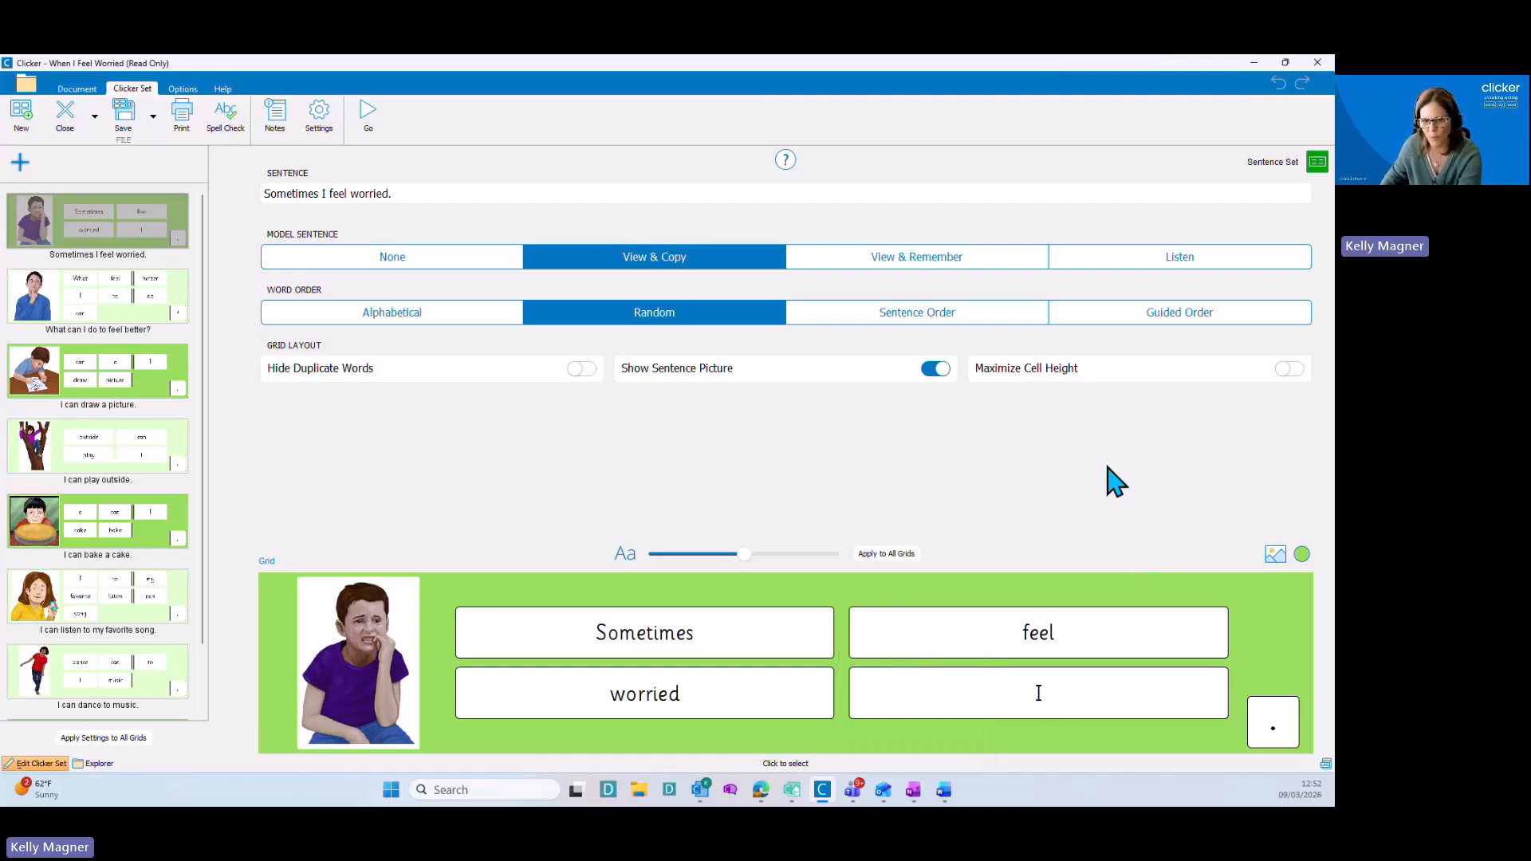
pyautogui.click(1276, 557)
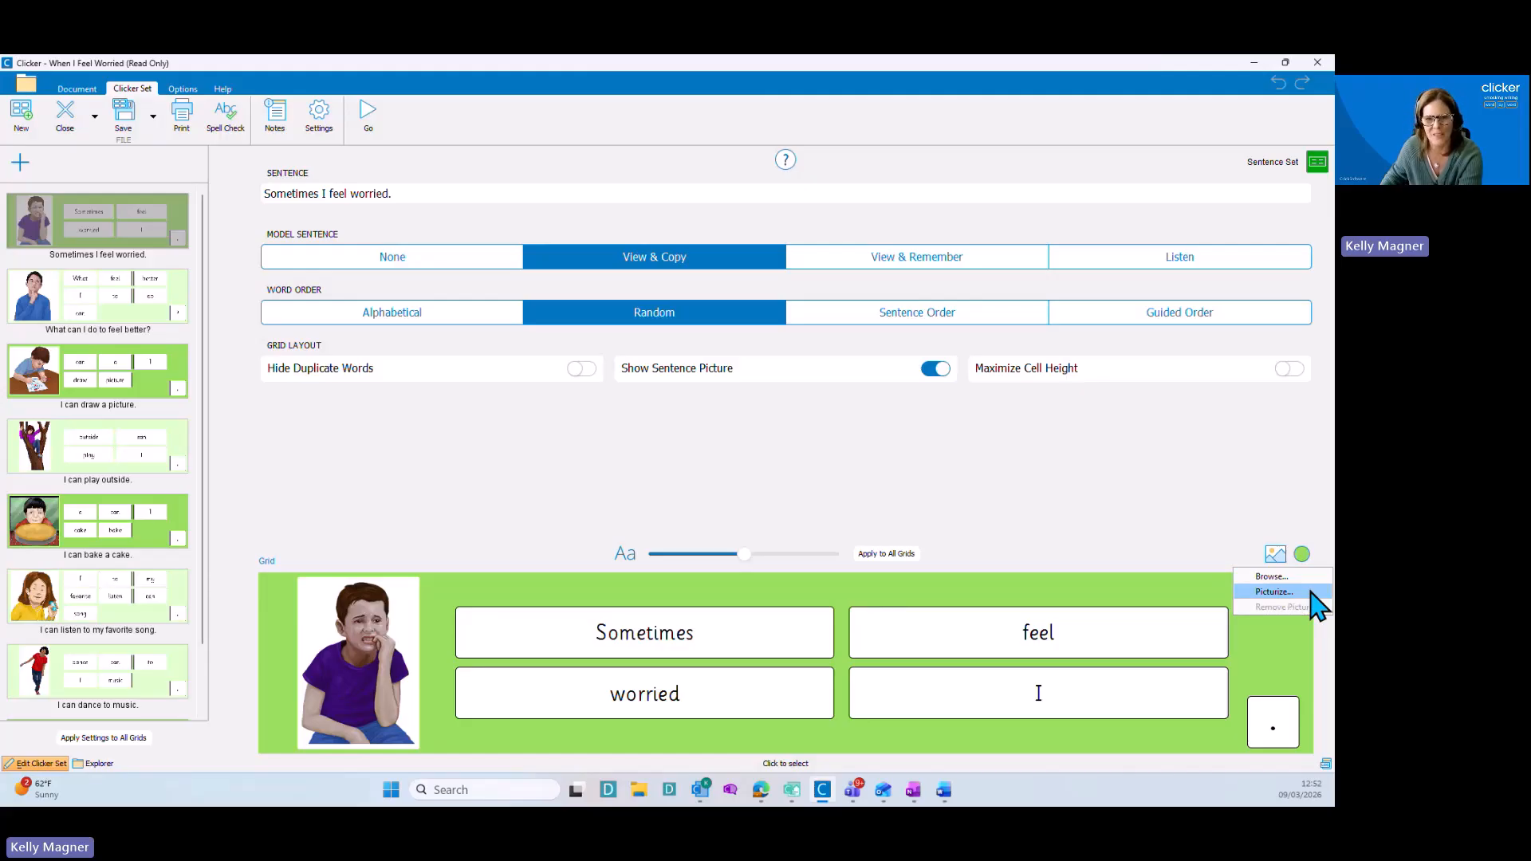
pyautogui.click(1211, 507)
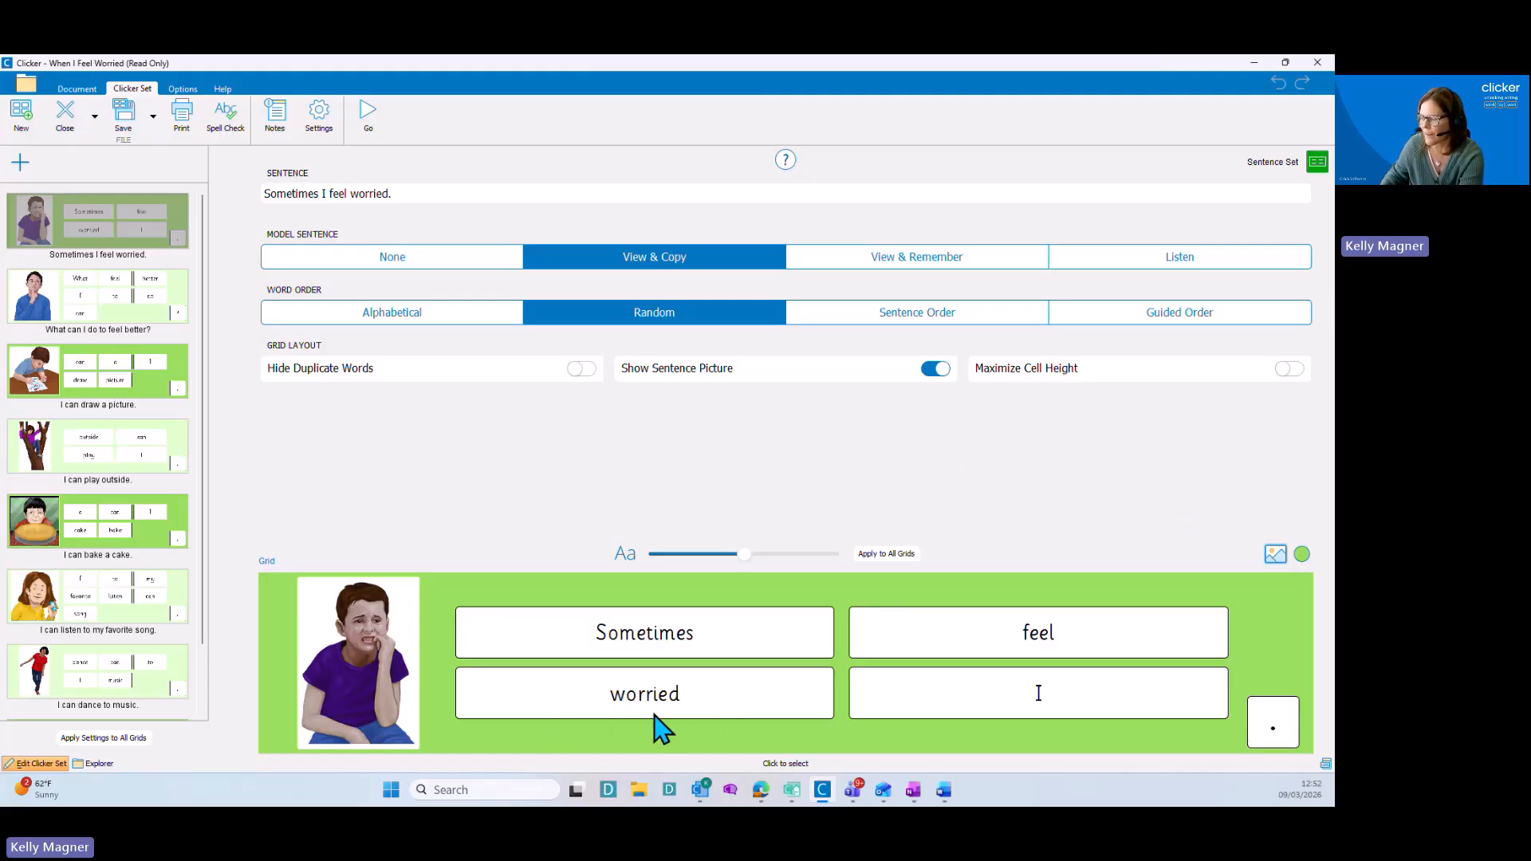
# Insert the medium-skinned "worry" face symbol into the grid's "worried" cell and return to the grid settings.
pyautogui.click(697, 709)
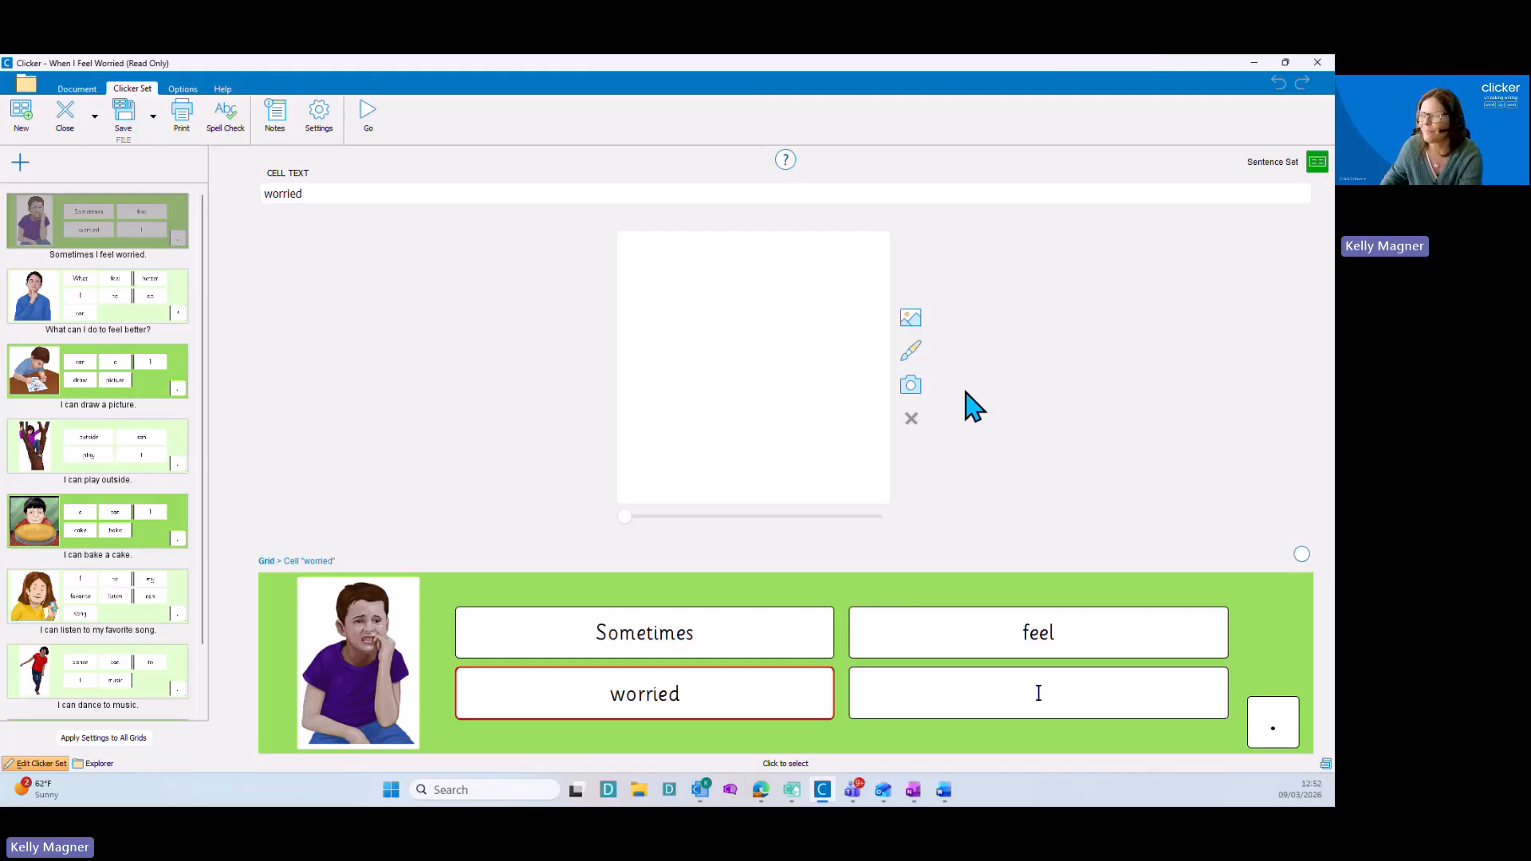
pyautogui.click(914, 324)
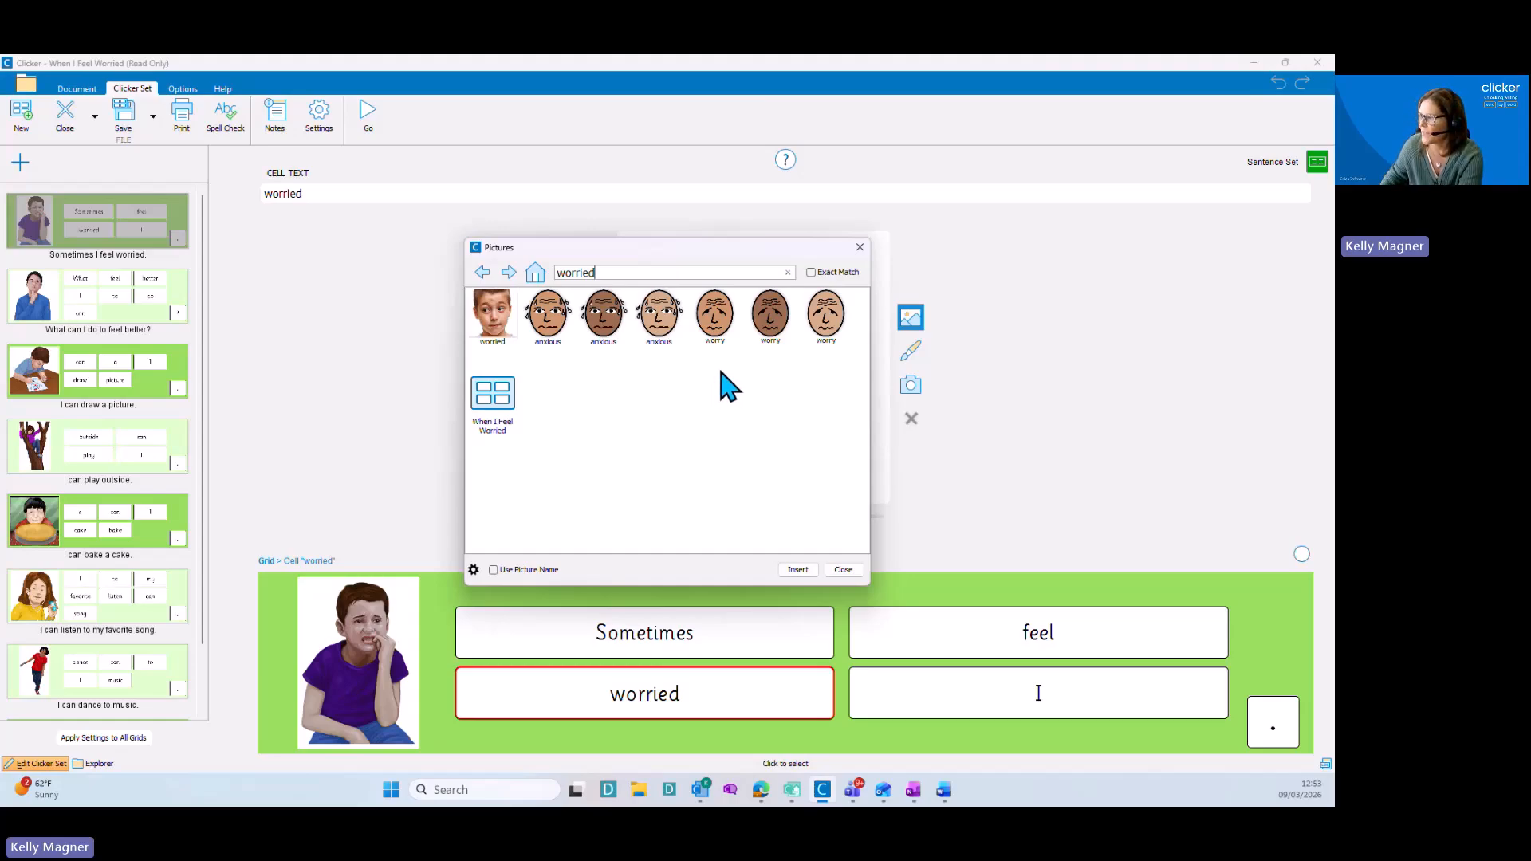
pyautogui.click(721, 333)
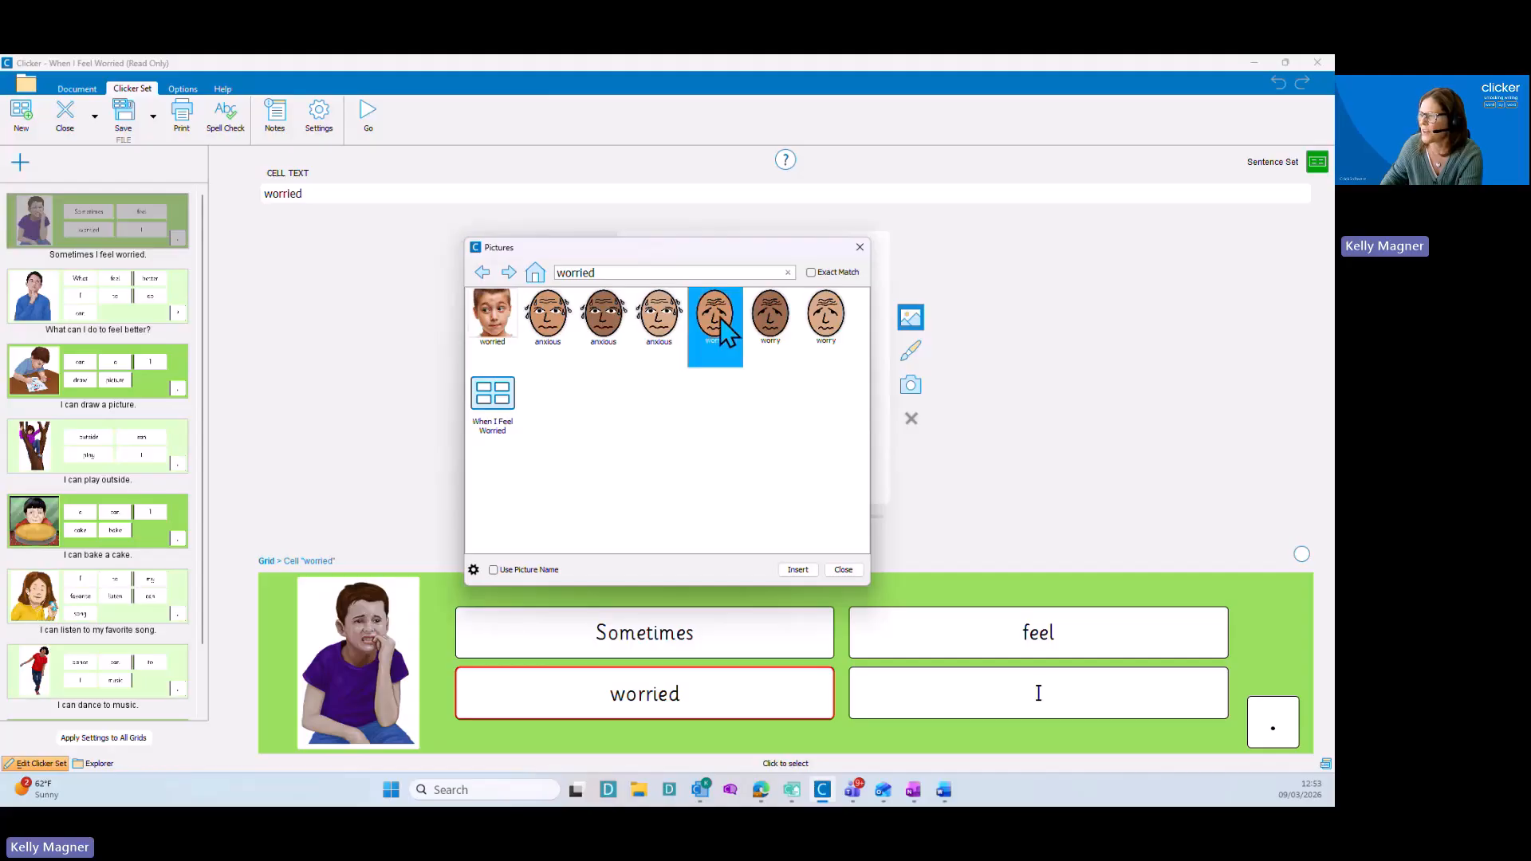
pyautogui.click(799, 570)
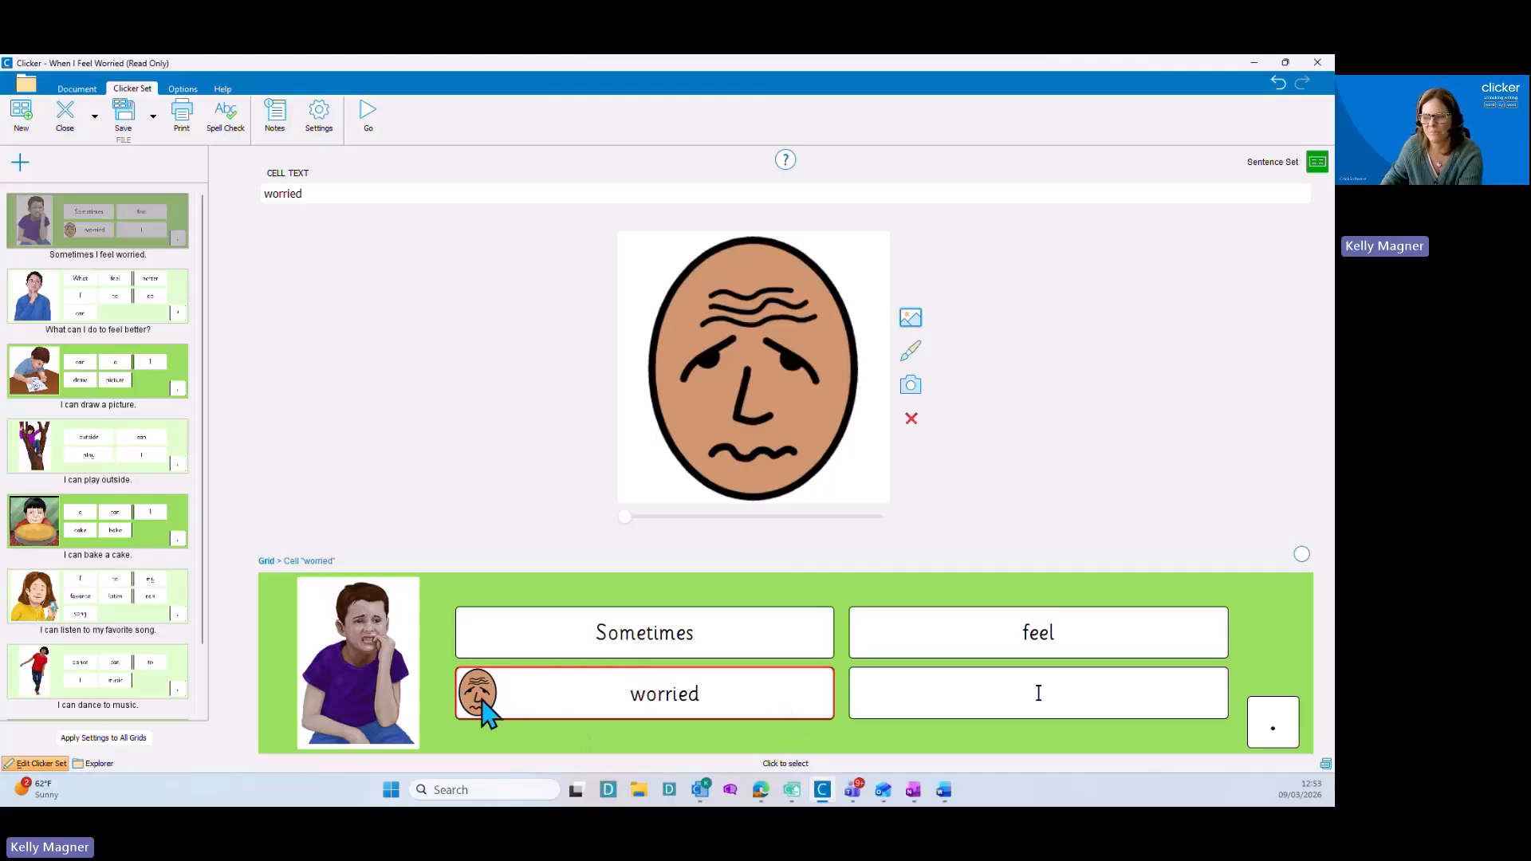
pyautogui.click(276, 560)
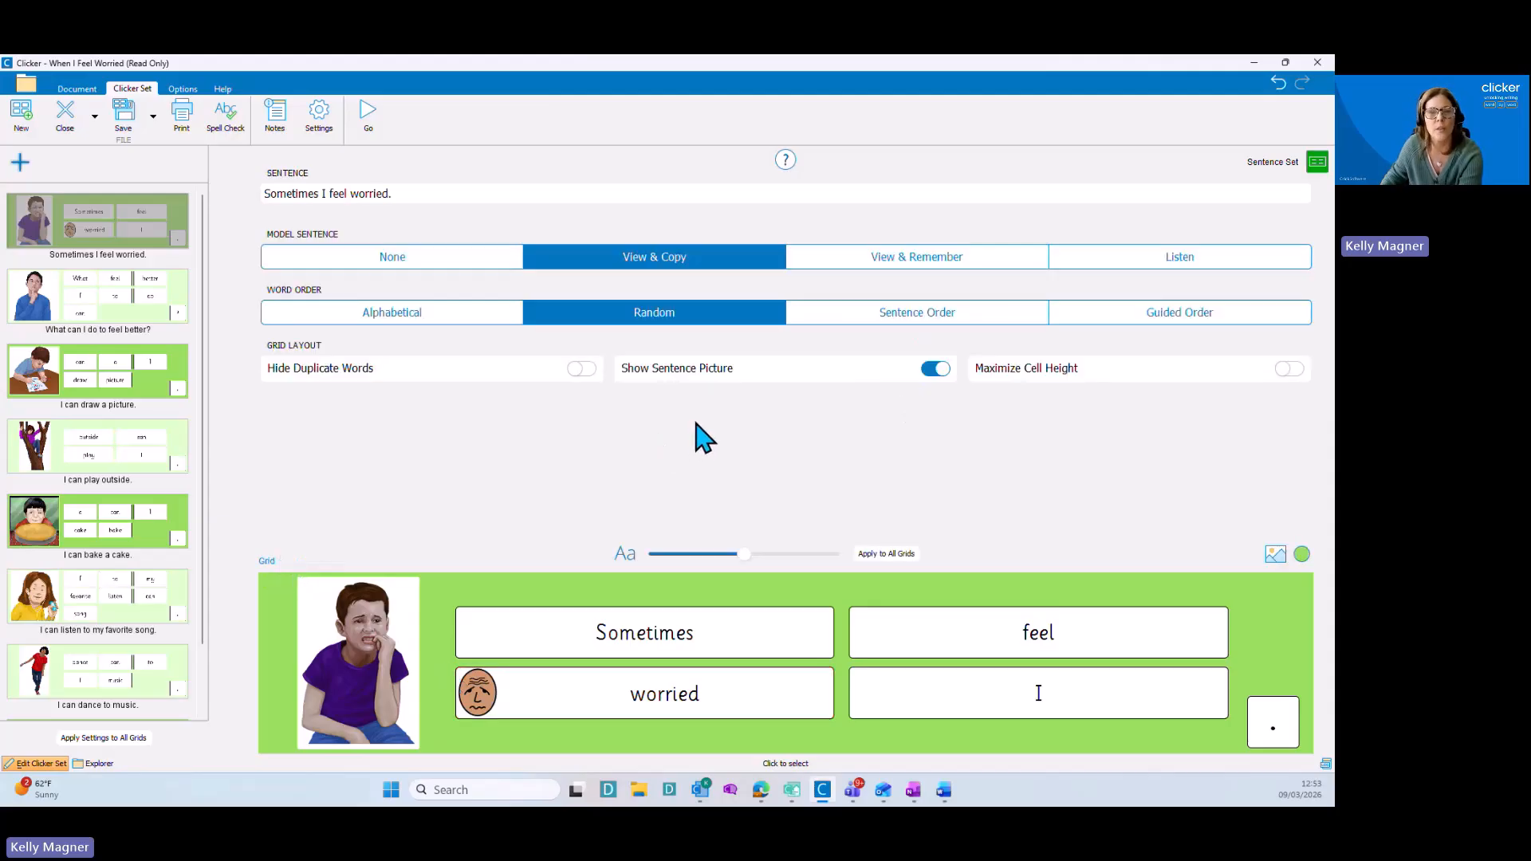
# Picturize the word cells of all grids with Widgit Symbols, including high frequency words, and keep the existing pictures.
pyautogui.click(1278, 555)
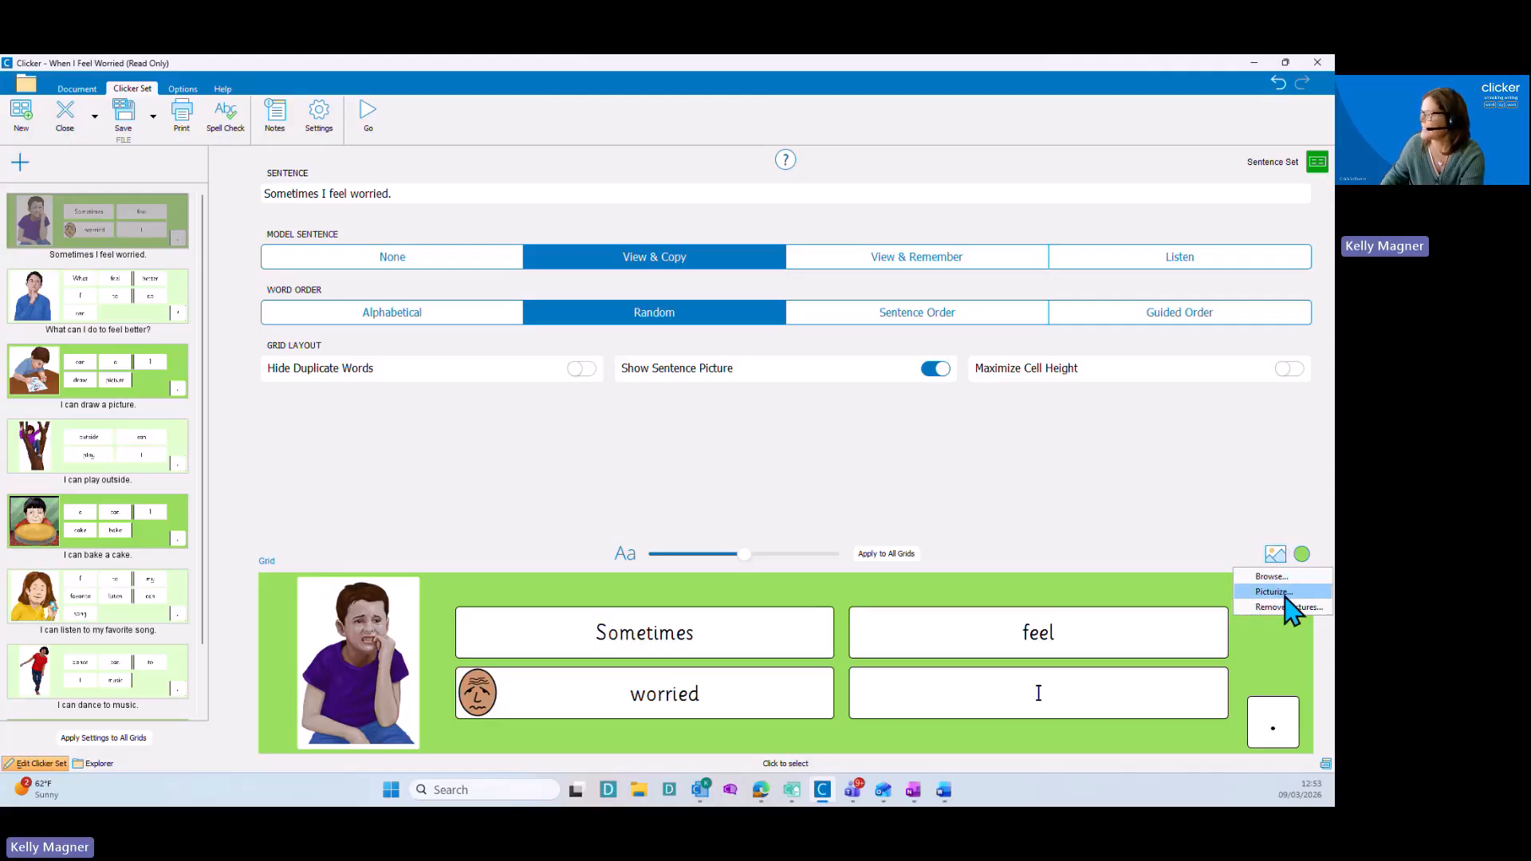
pyautogui.click(1279, 593)
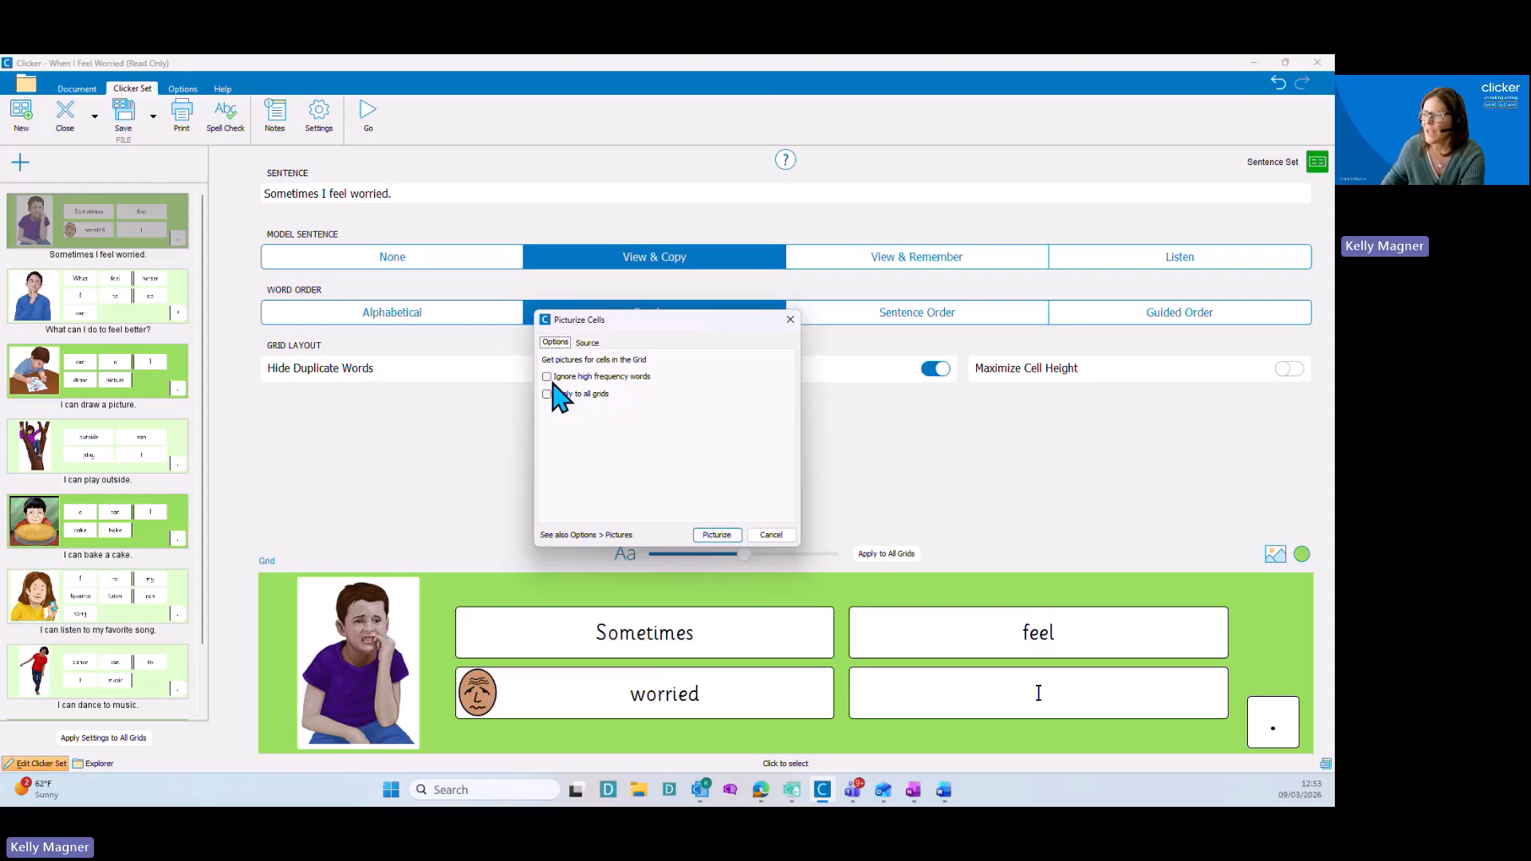
pyautogui.click(586, 342)
pyautogui.click(569, 390)
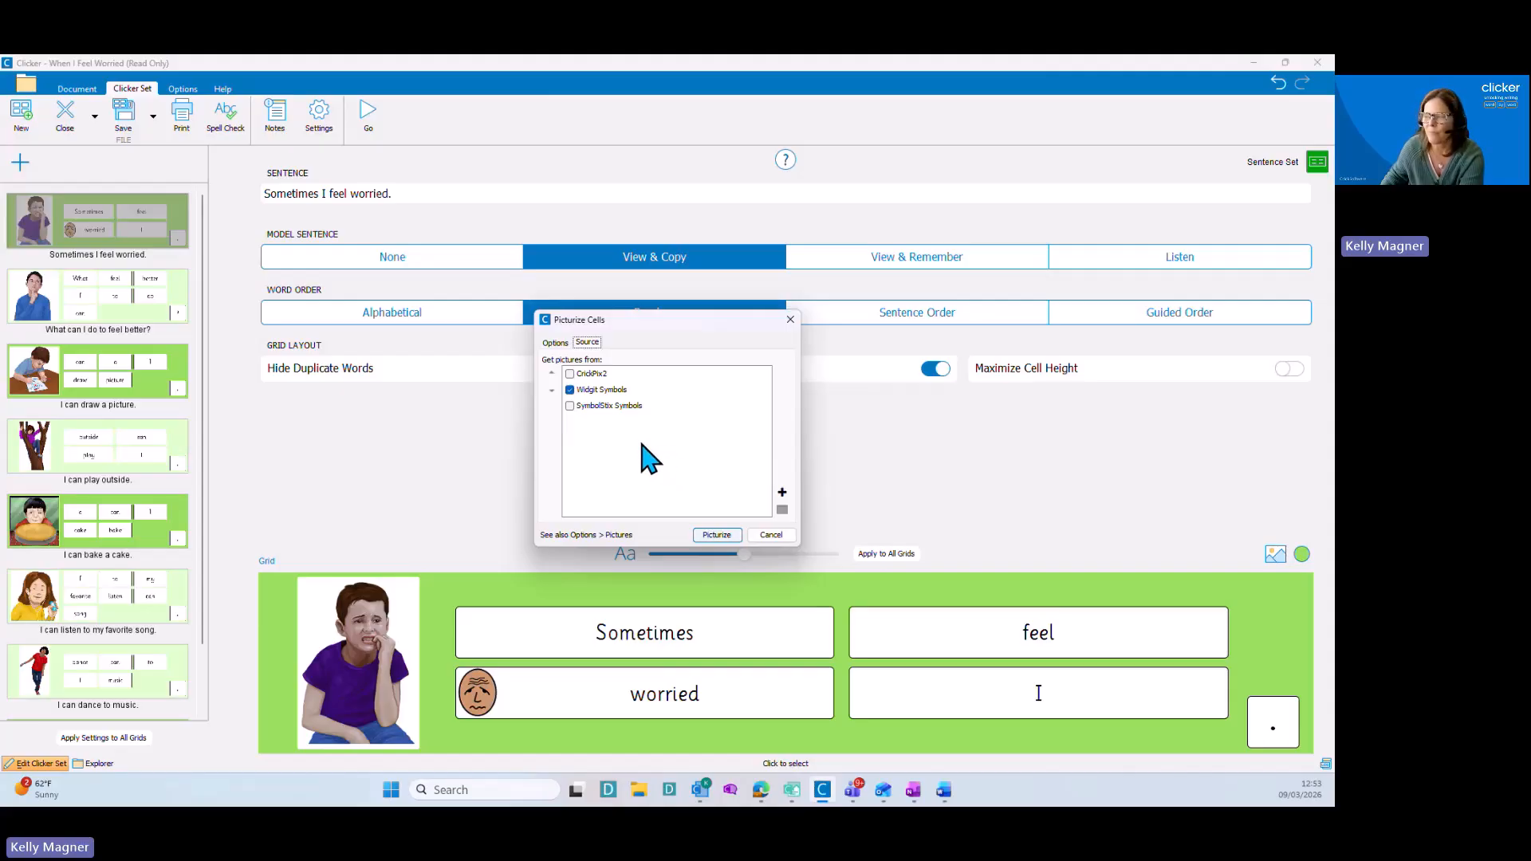
pyautogui.click(556, 343)
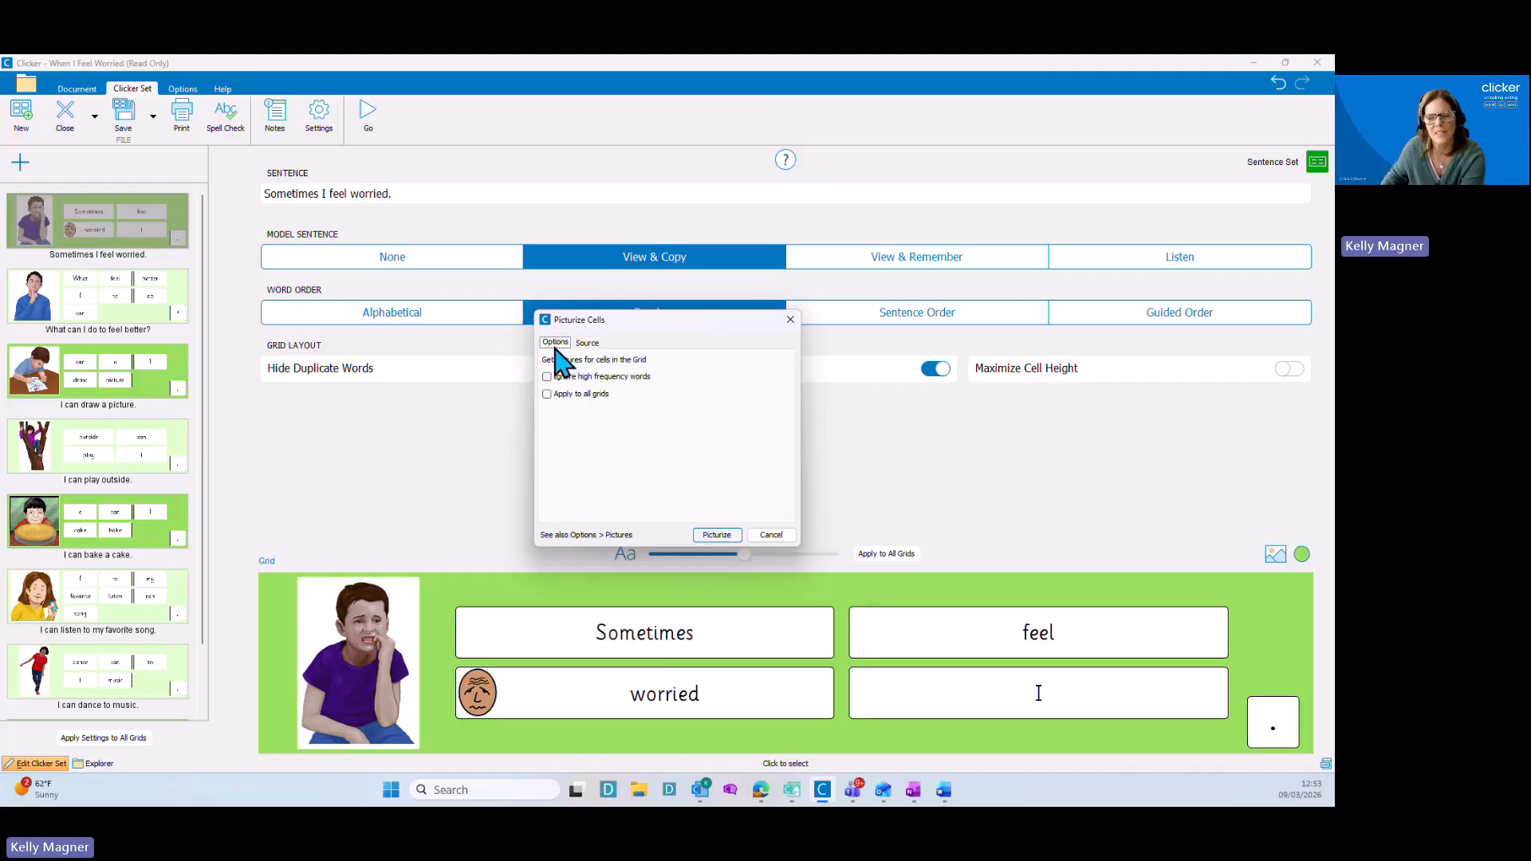
pyautogui.click(547, 394)
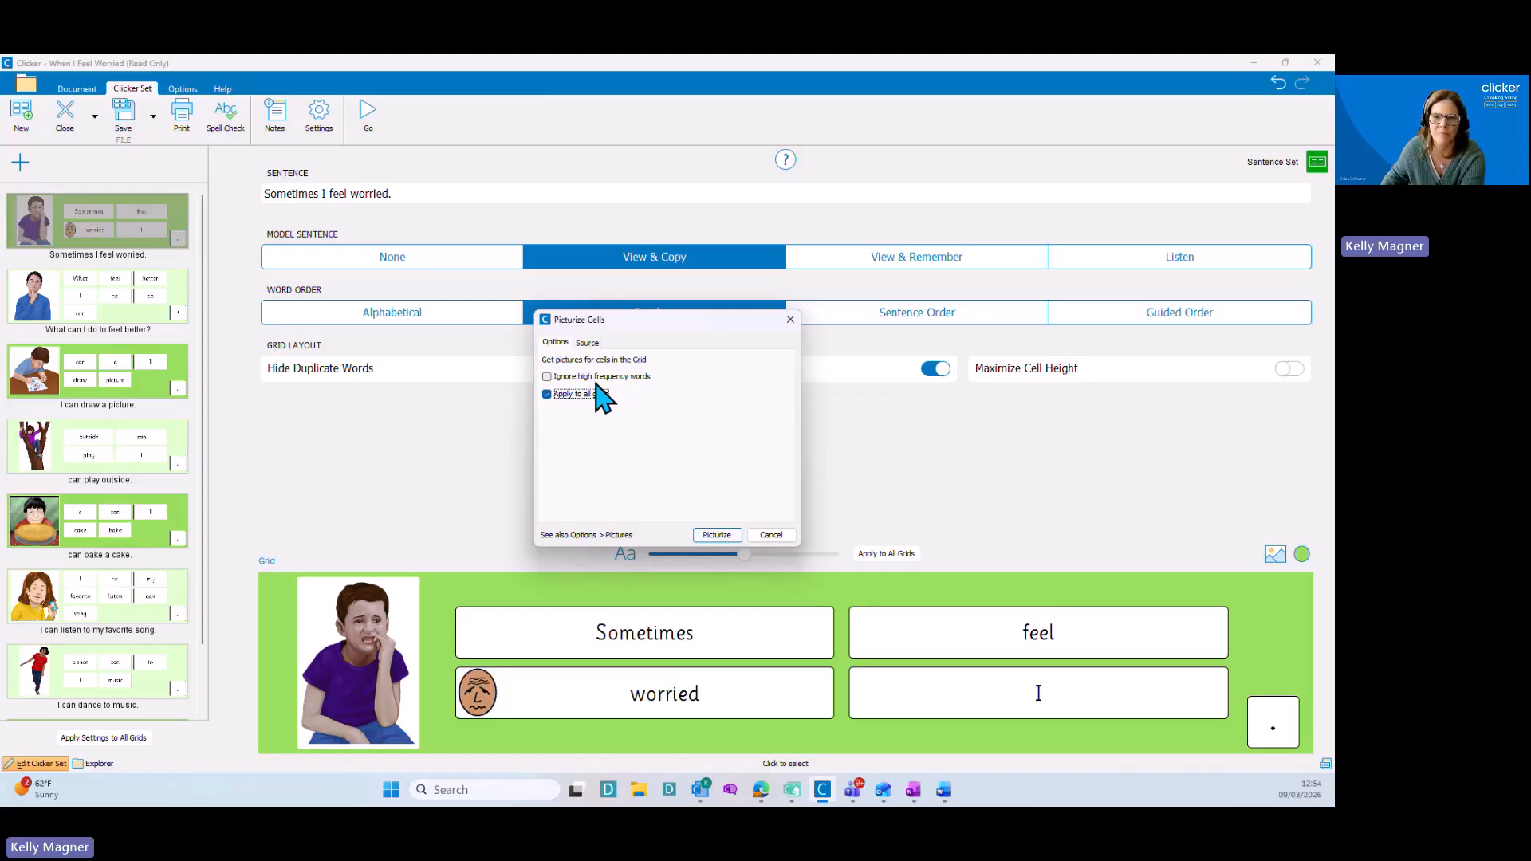
pyautogui.click(712, 536)
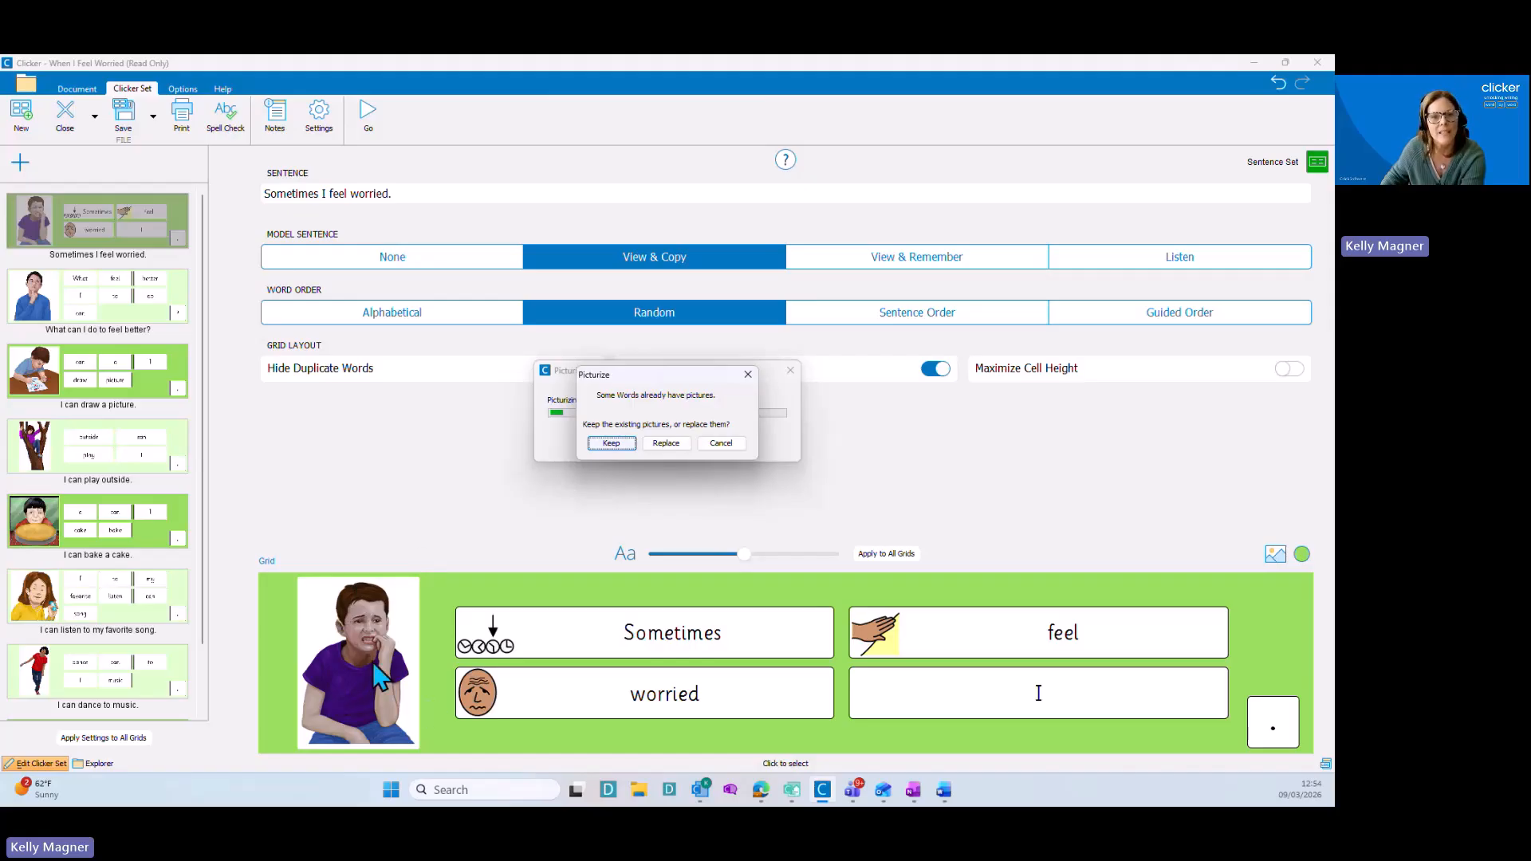
pyautogui.click(619, 447)
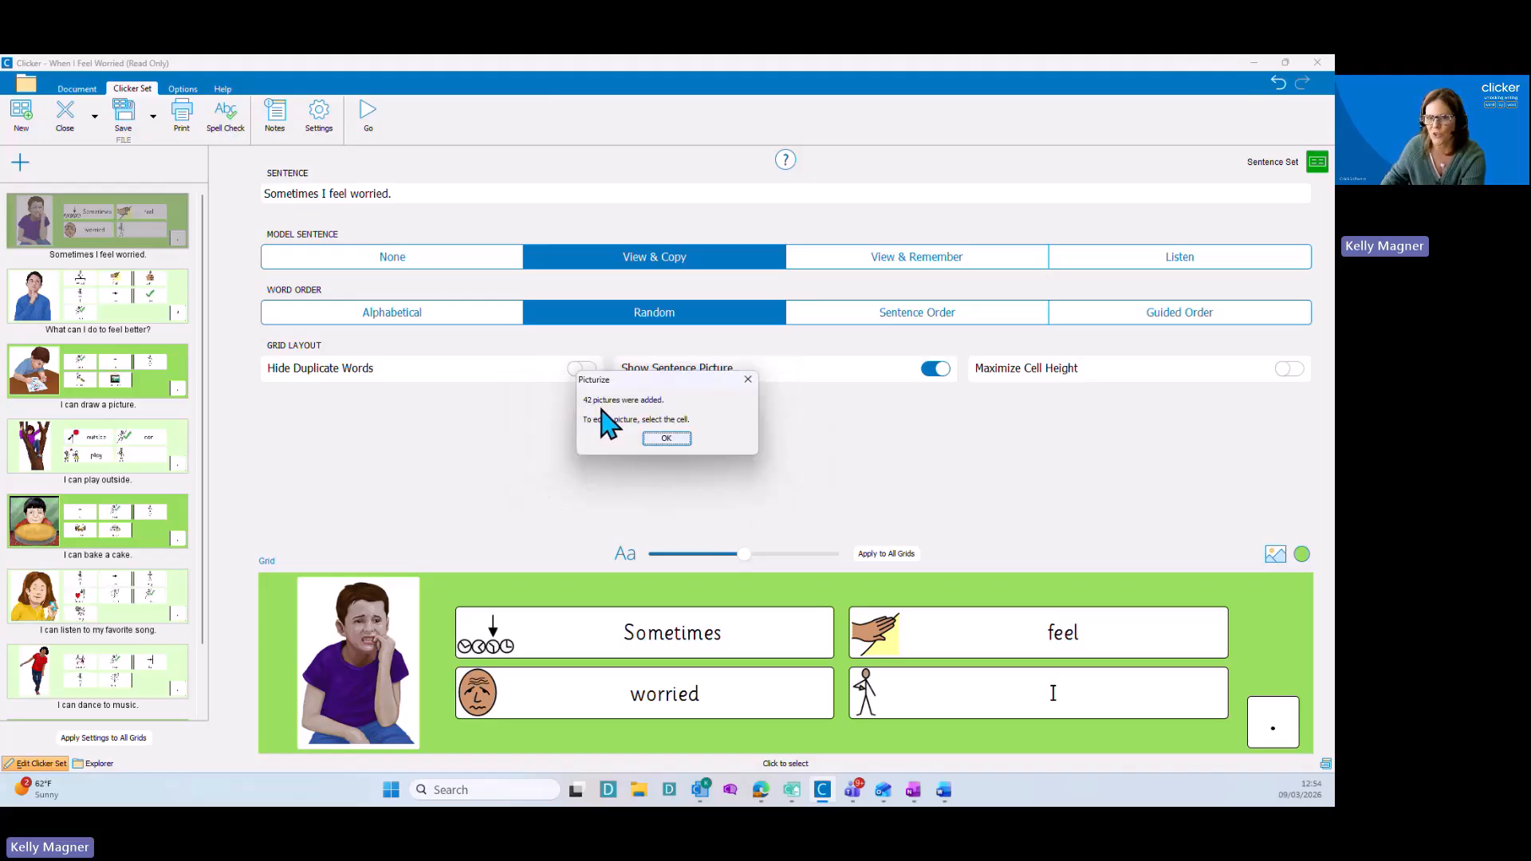
pyautogui.click(667, 438)
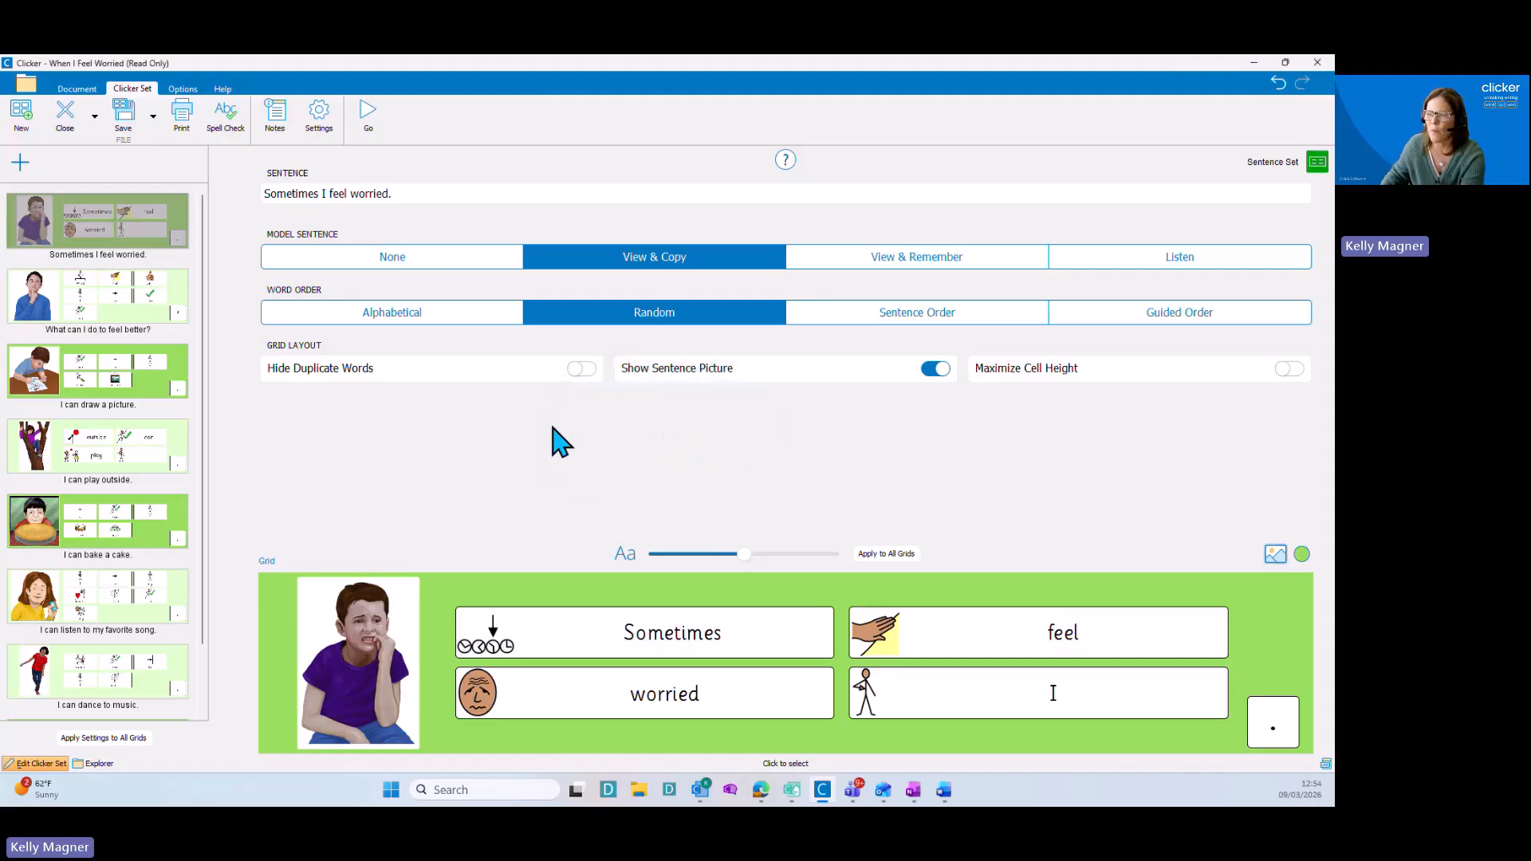
# Review the added pictures in the second to fifth grids, return to the first grid and run the Sentence Set.
pyautogui.click(120, 307)
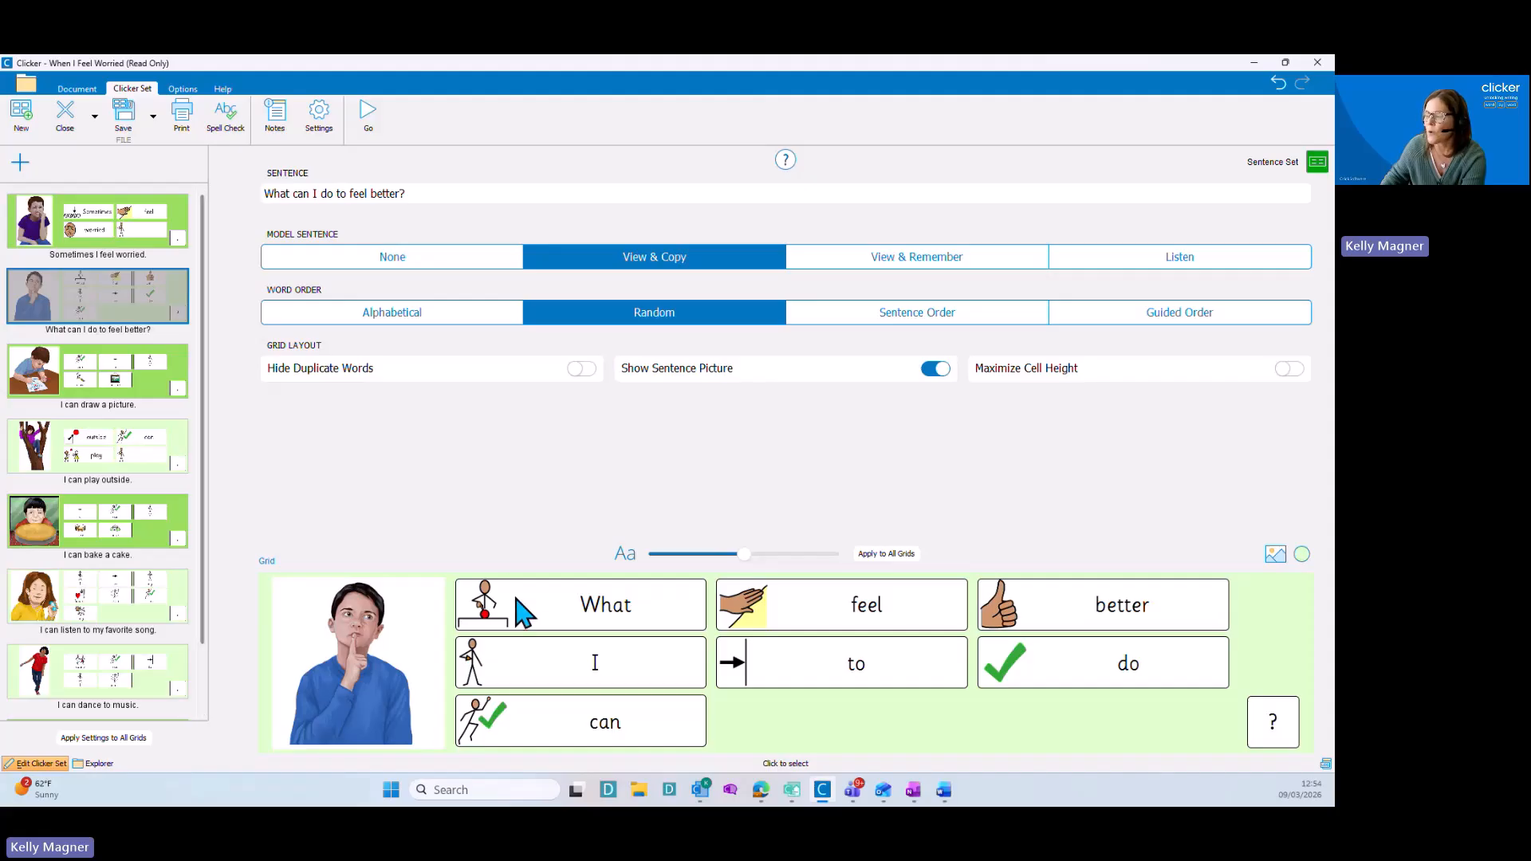
pyautogui.click(112, 387)
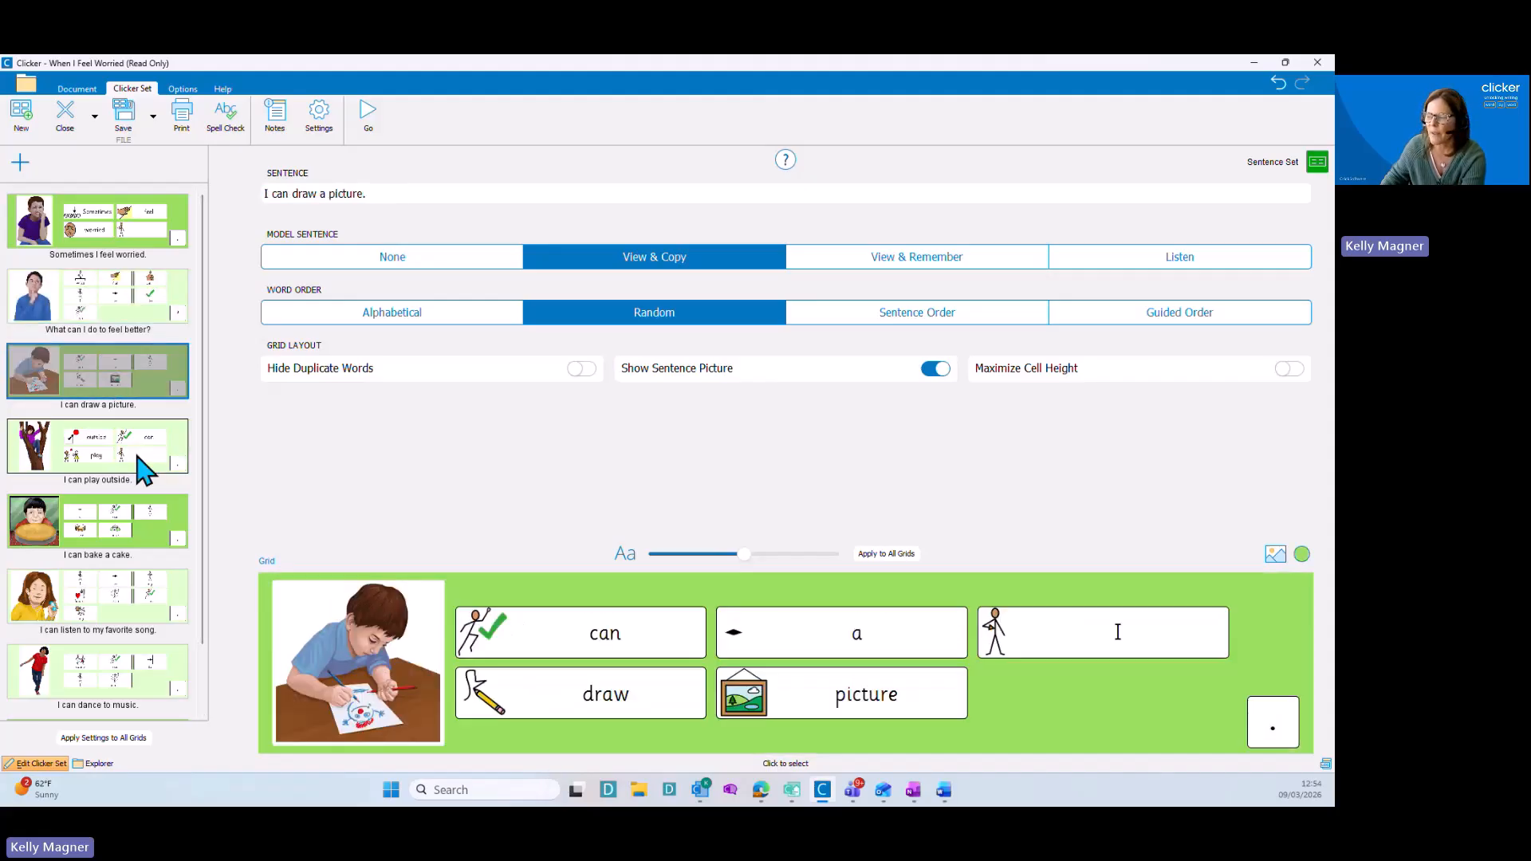
pyautogui.click(143, 463)
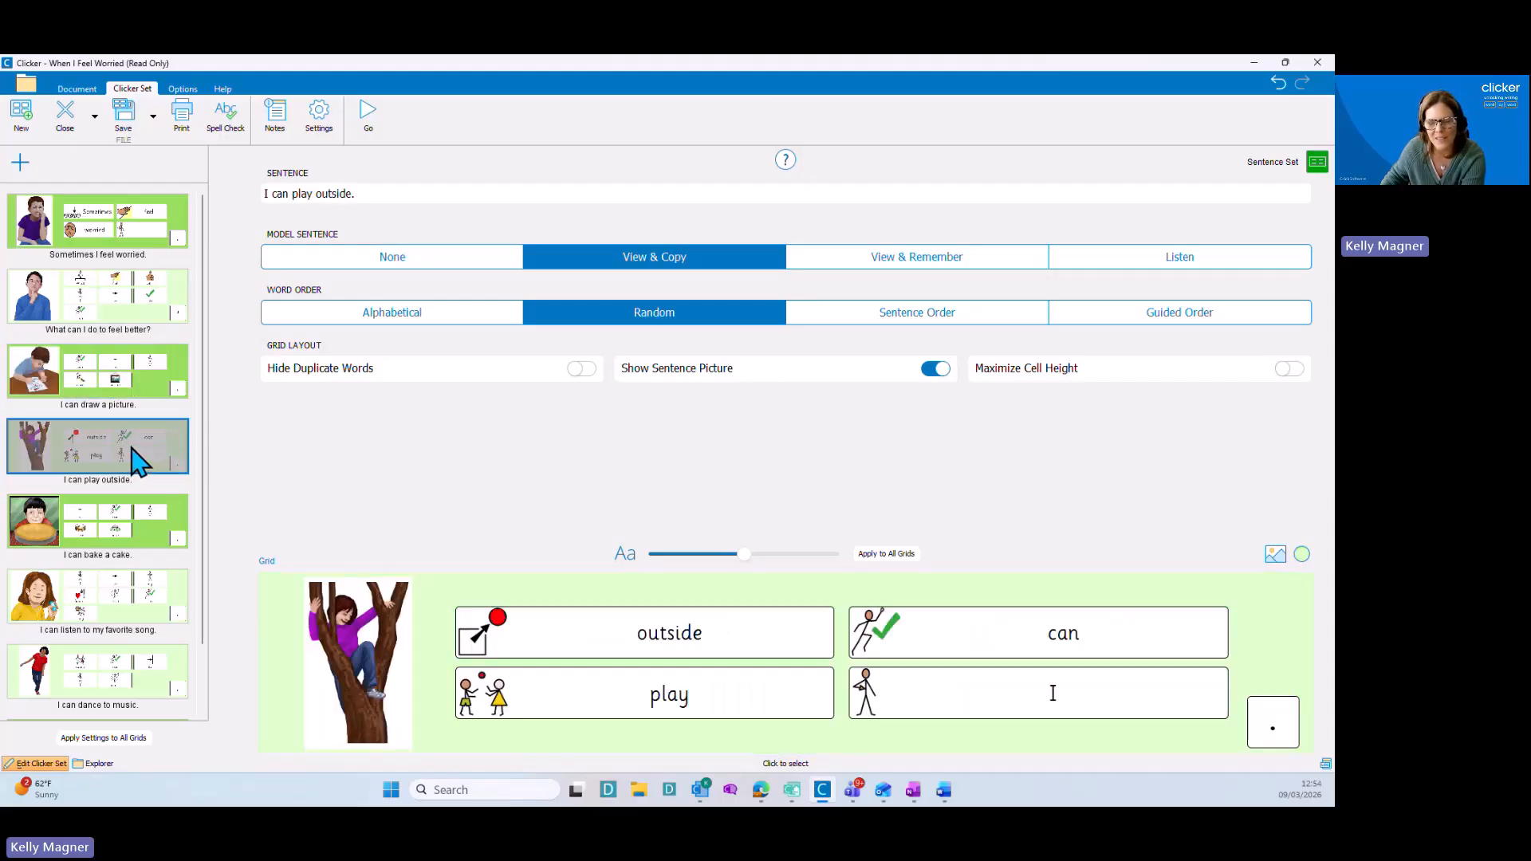
pyautogui.click(148, 537)
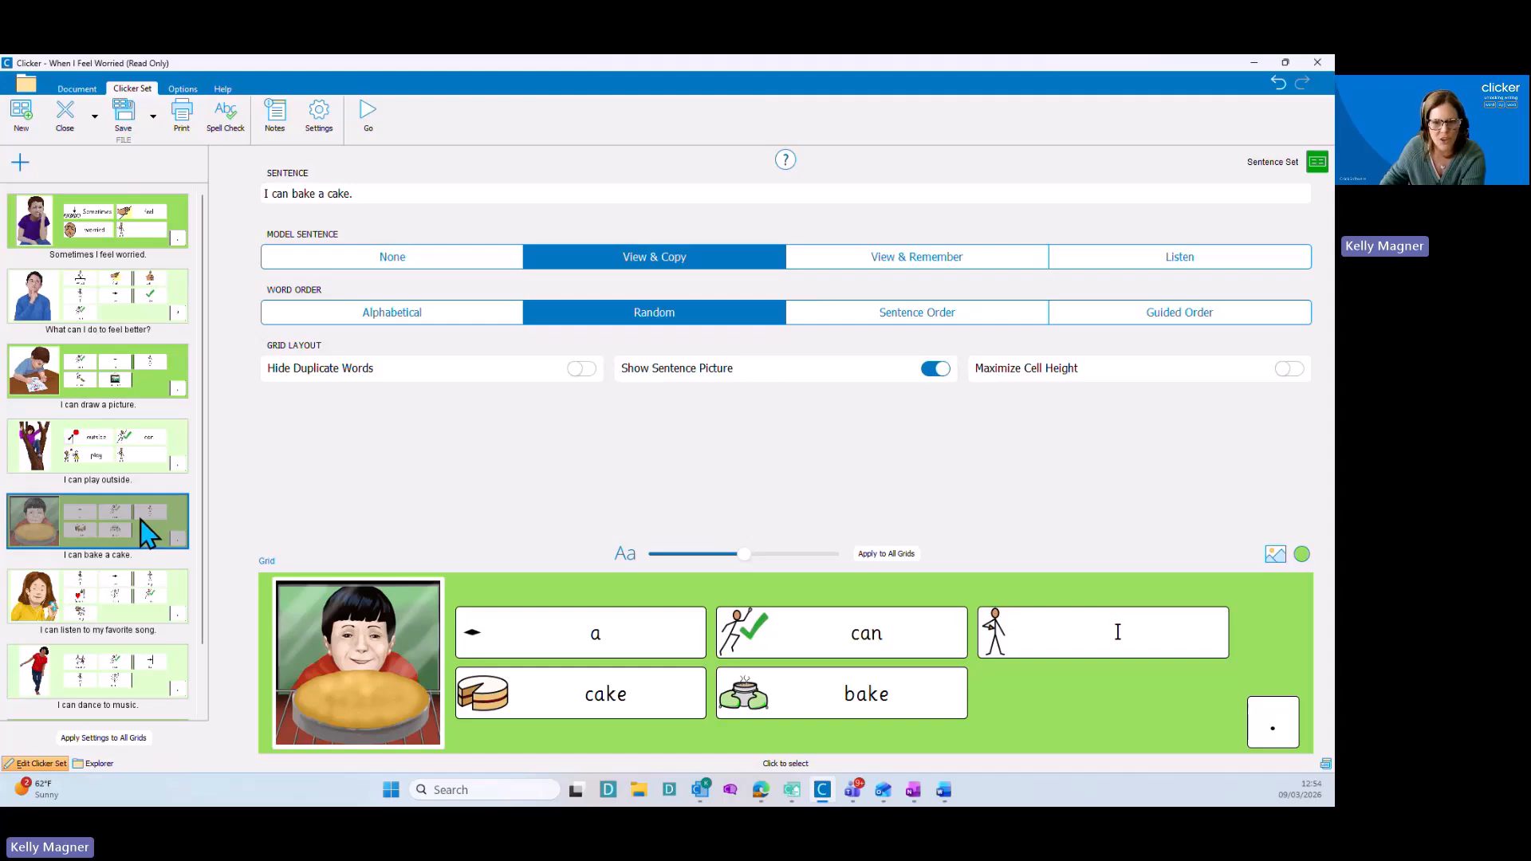
pyautogui.click(121, 232)
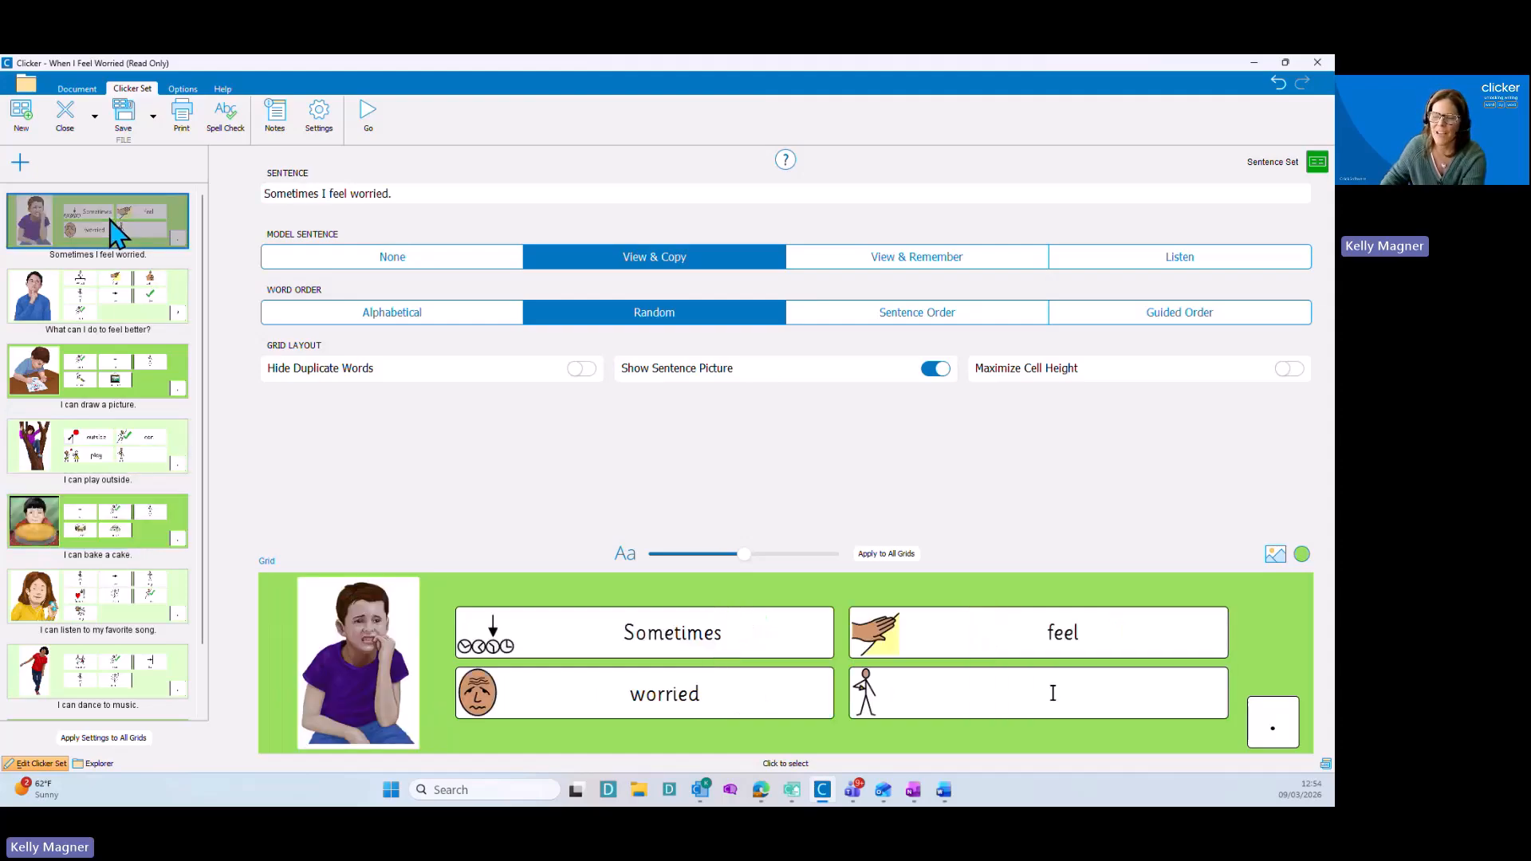
pyautogui.click(368, 116)
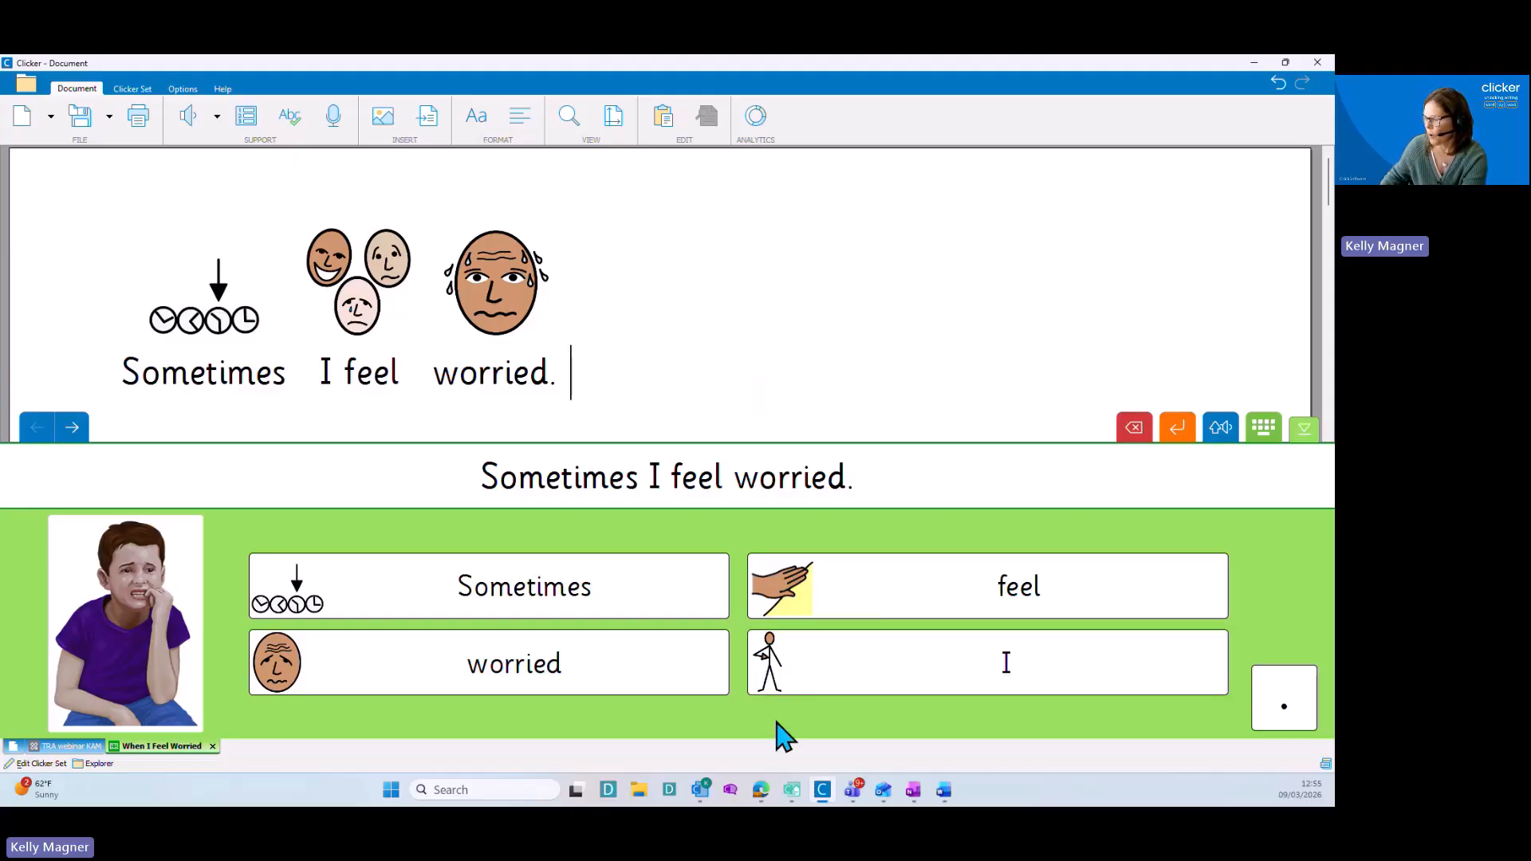
# Switch to Clicker Books, turn to page 2 of "Going to the Dentist" and listen to its sentence and the word "healthy".
pyautogui.click(792, 794)
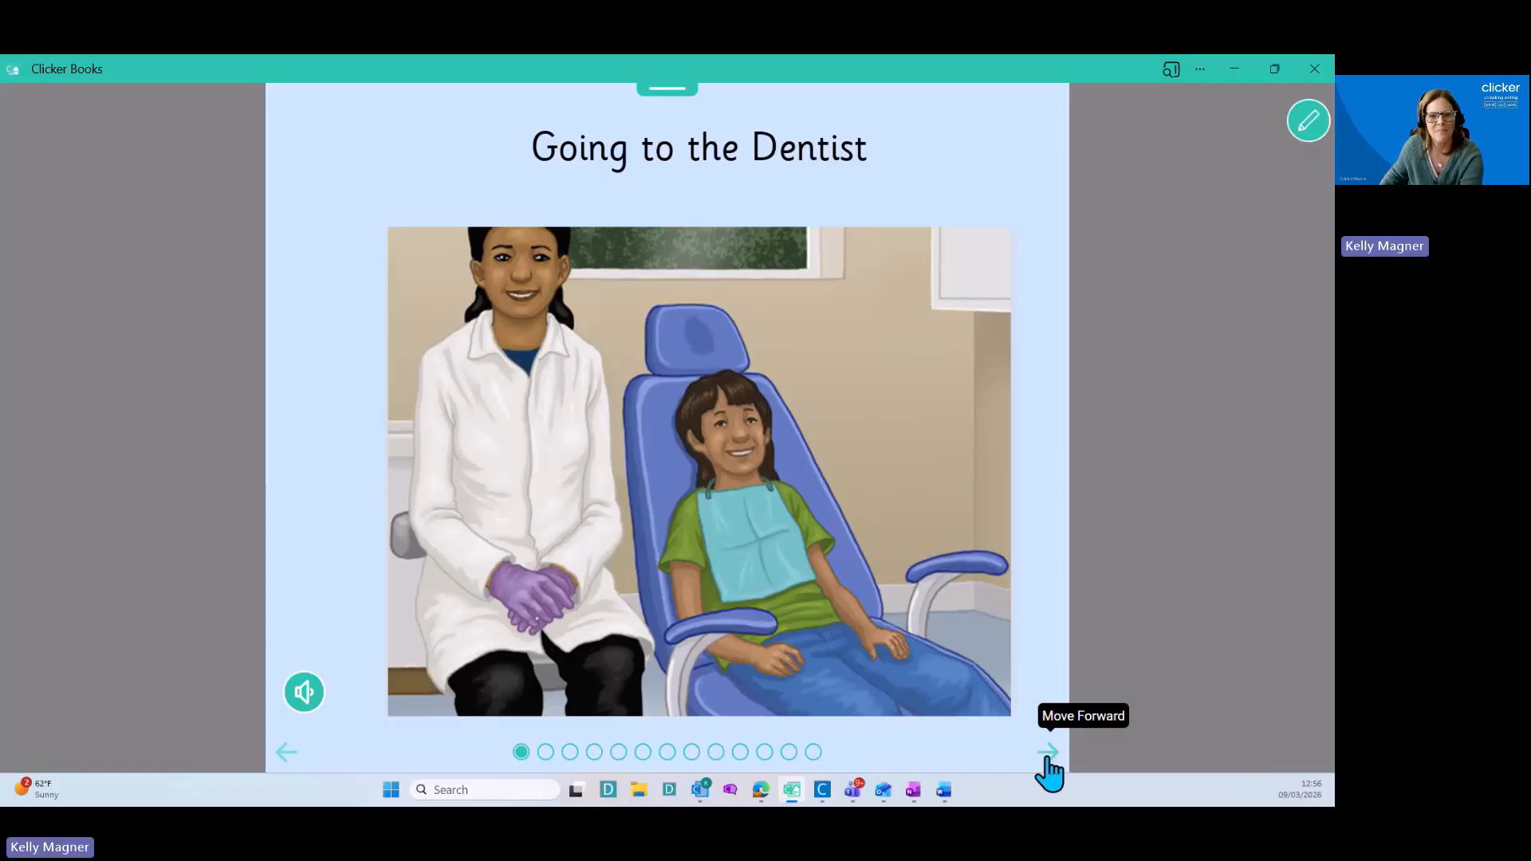
pyautogui.click(1047, 754)
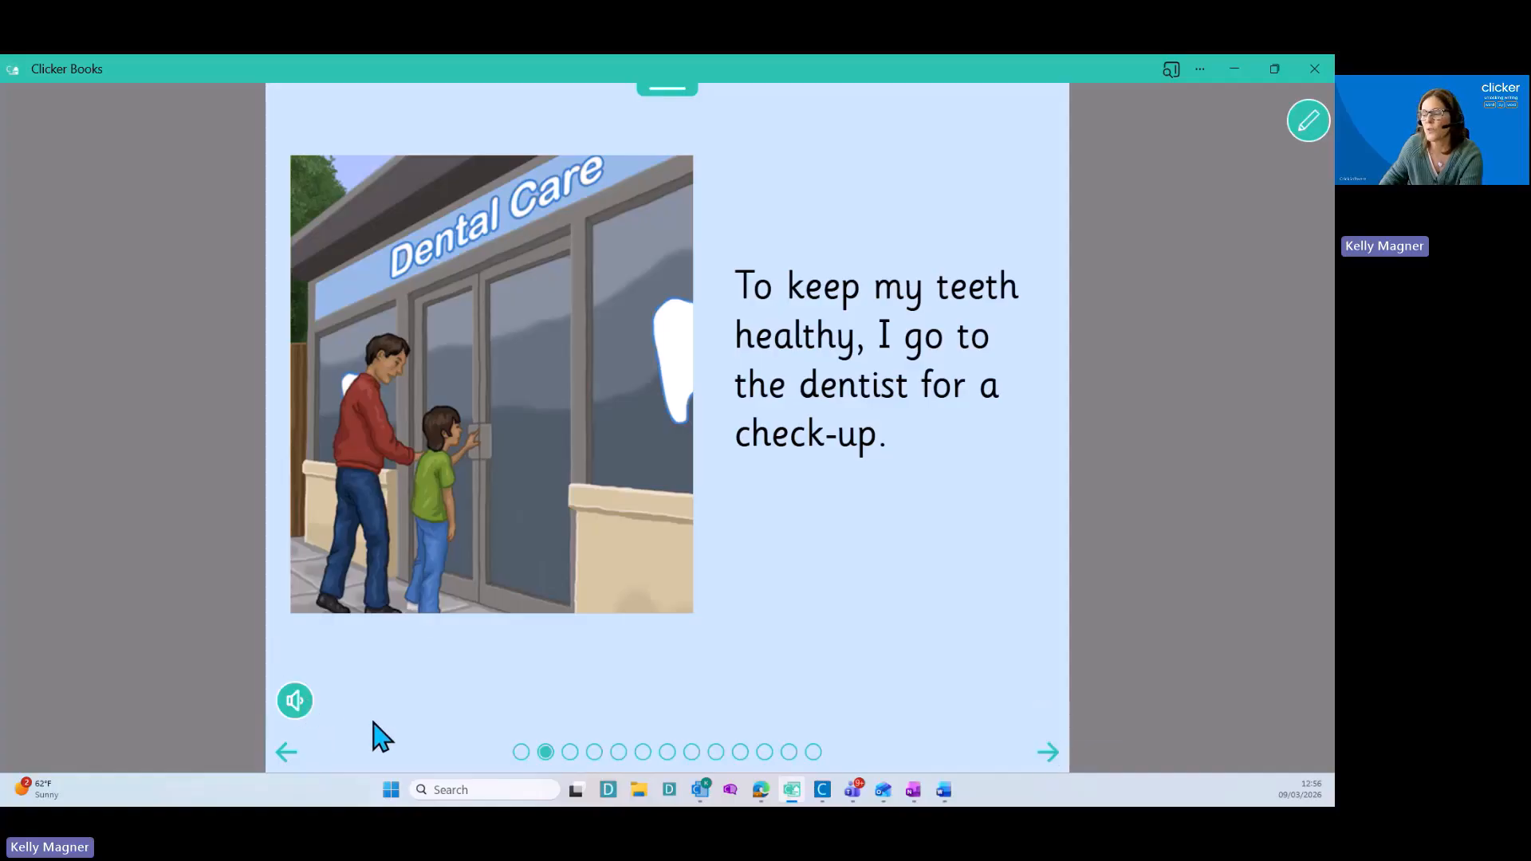
pyautogui.click(297, 702)
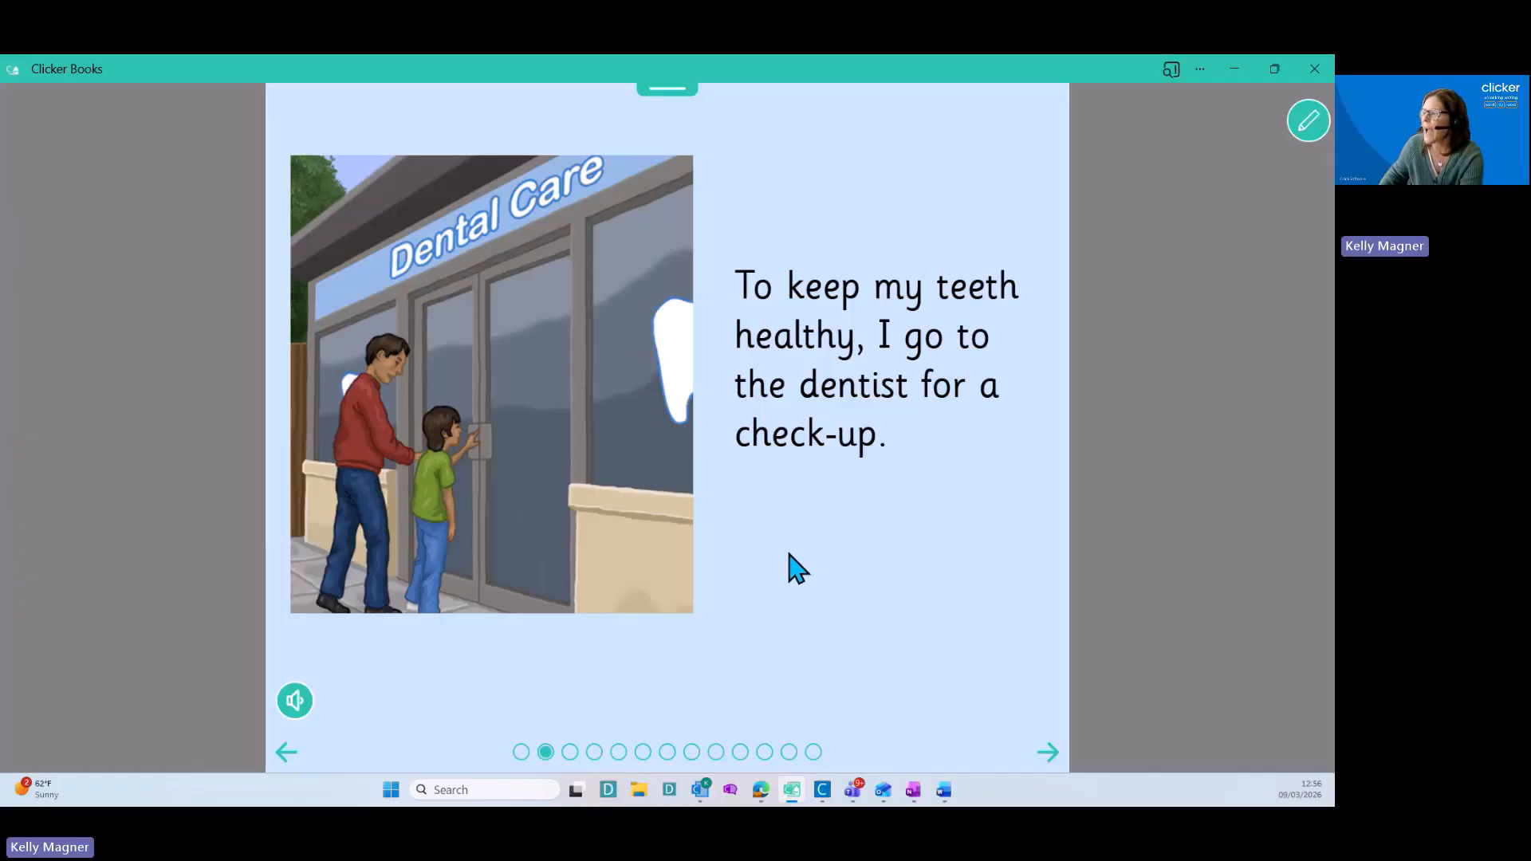
pyautogui.click(784, 339)
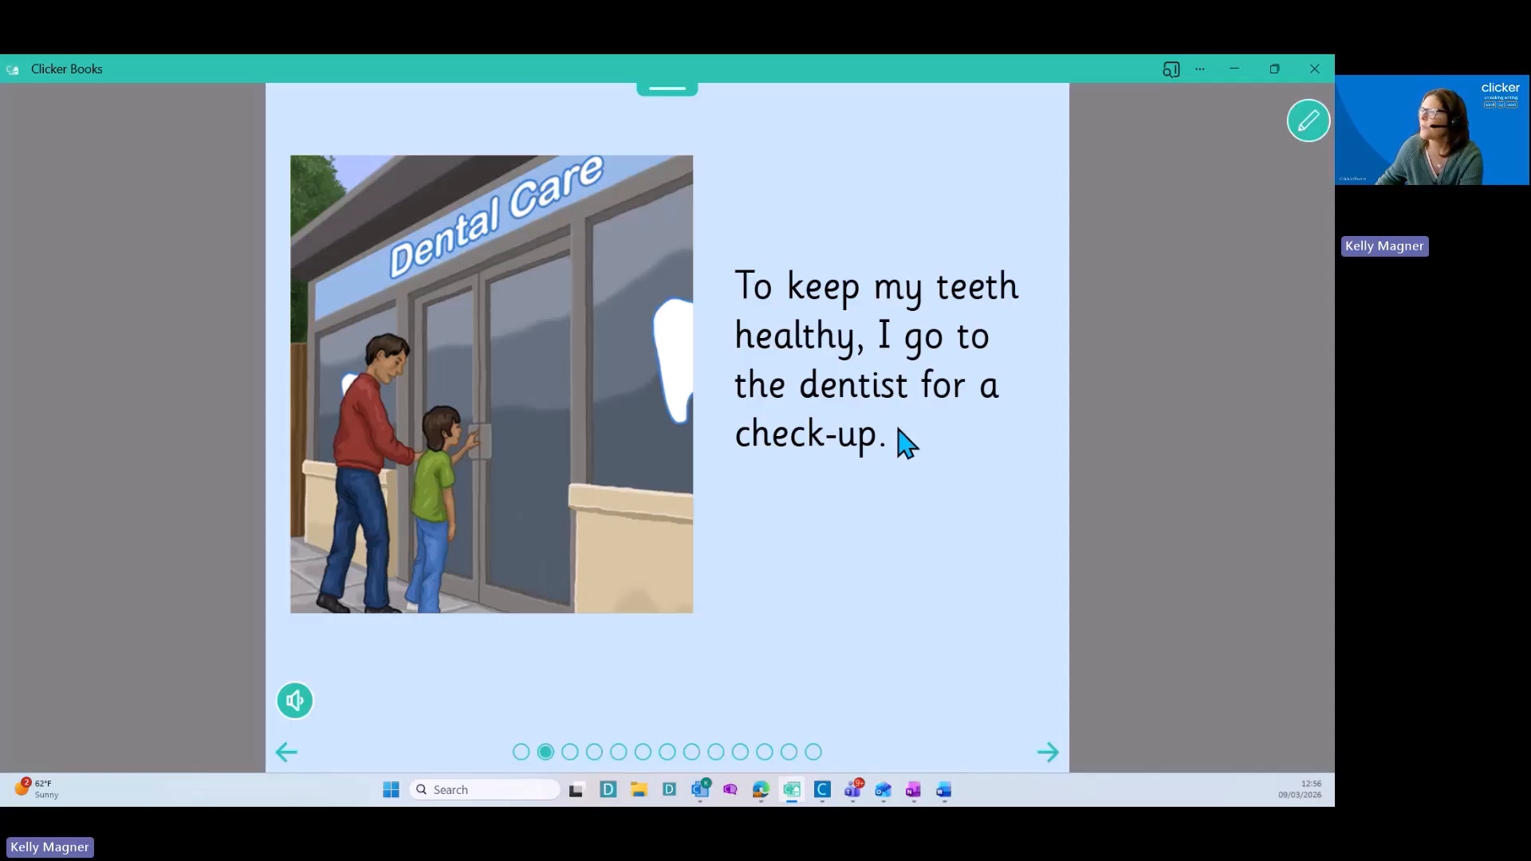
# Open the book for editing and replace the page 7 picture with the "dentist" image file.
pyautogui.click(1307, 124)
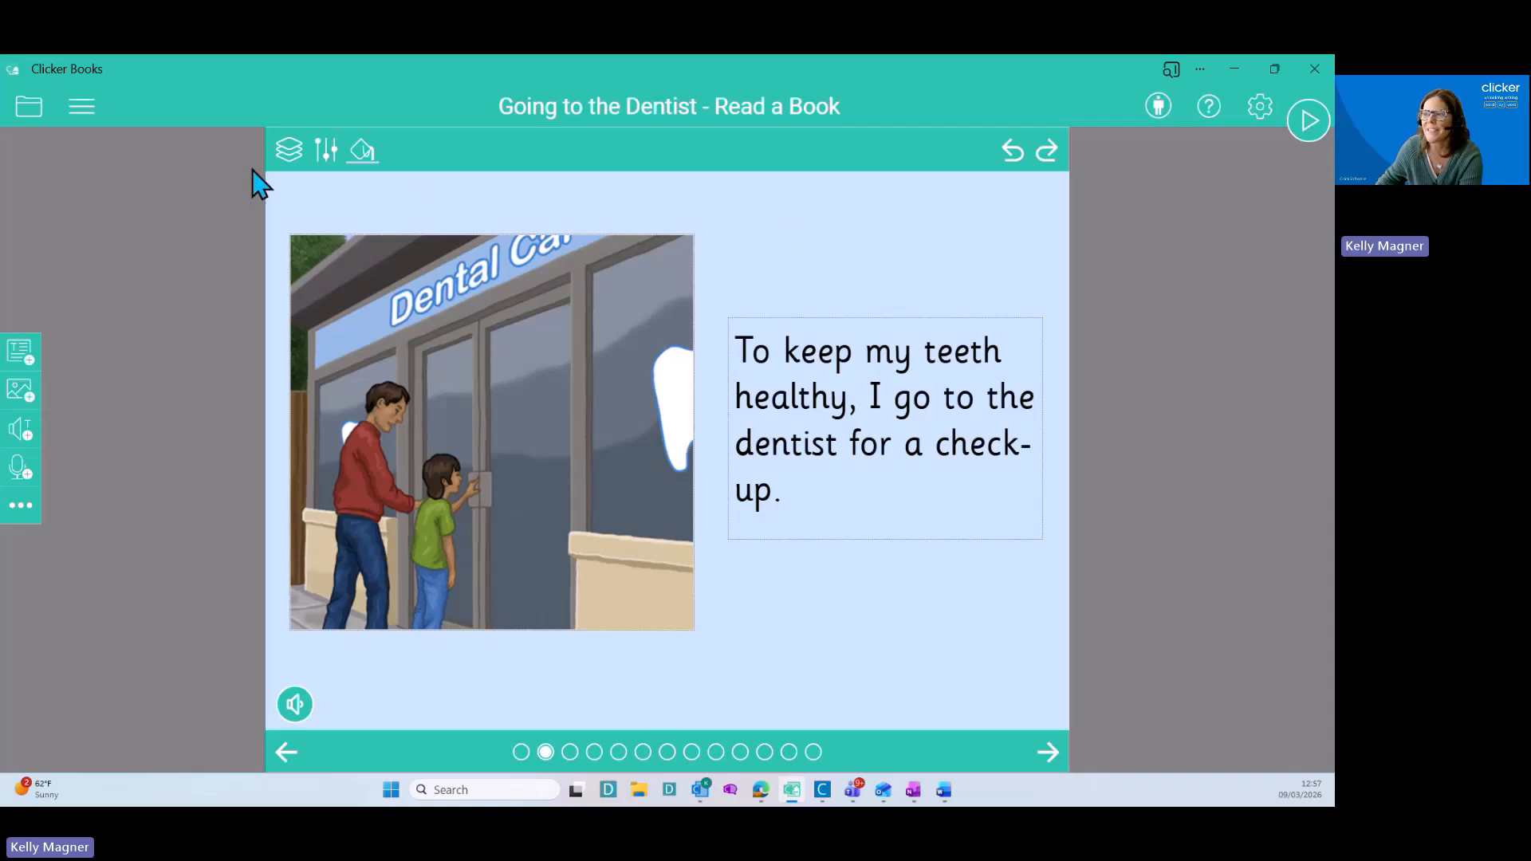
pyautogui.click(289, 152)
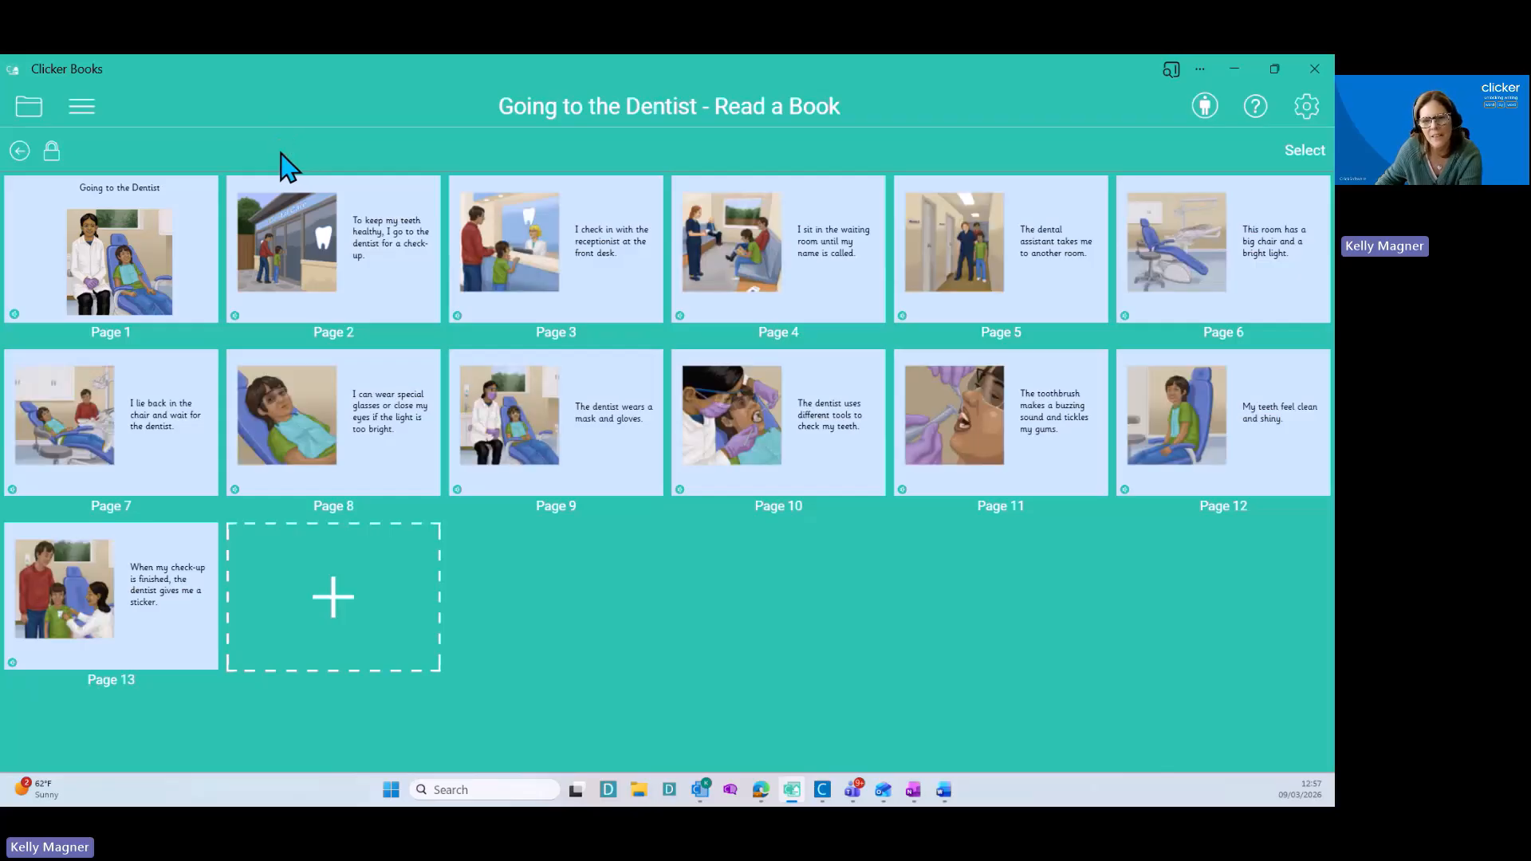
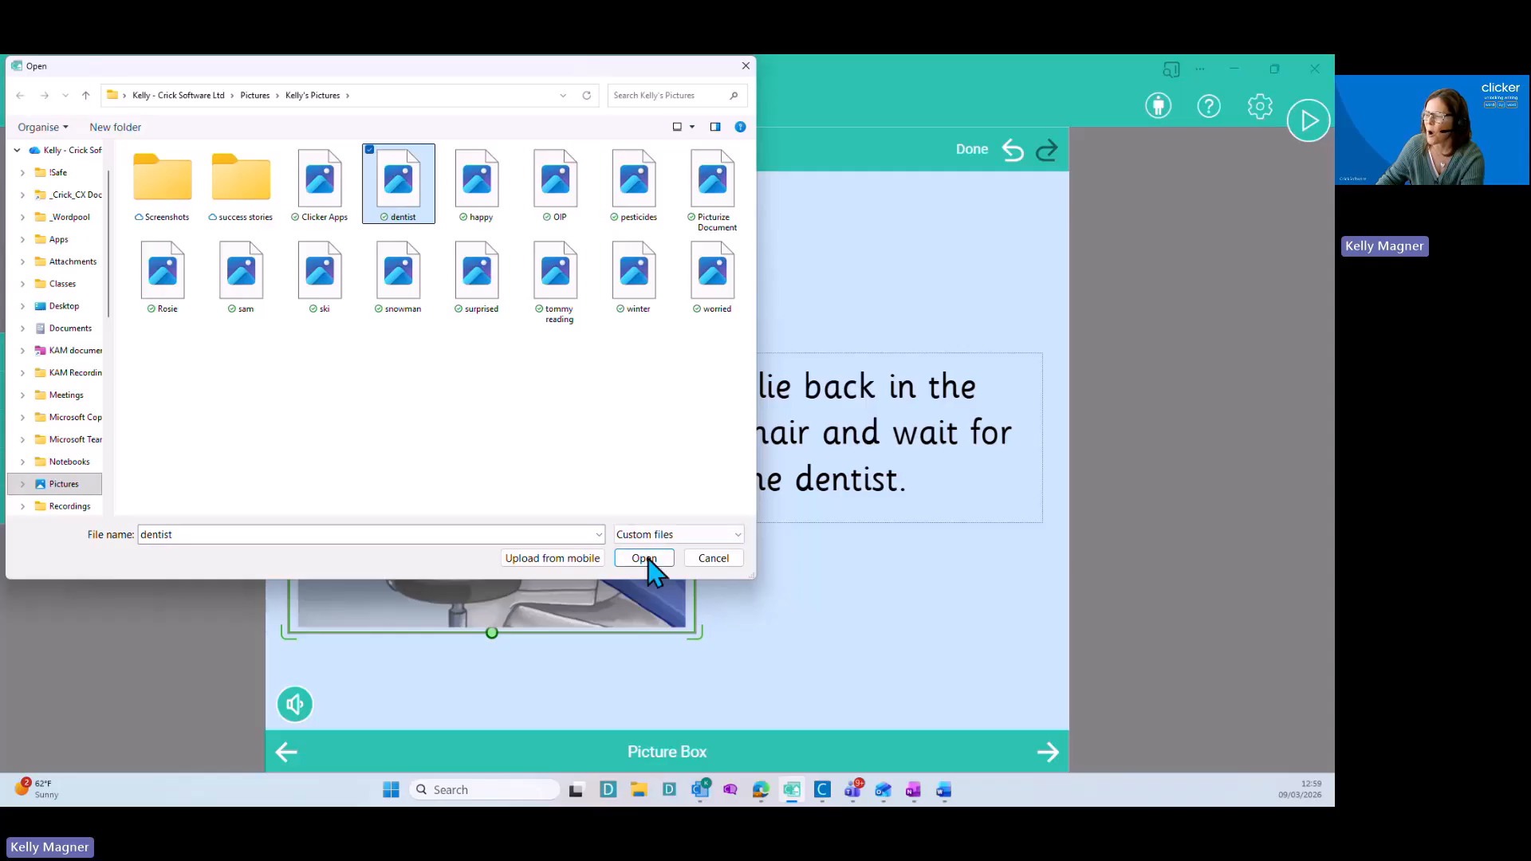
pyautogui.click(647, 558)
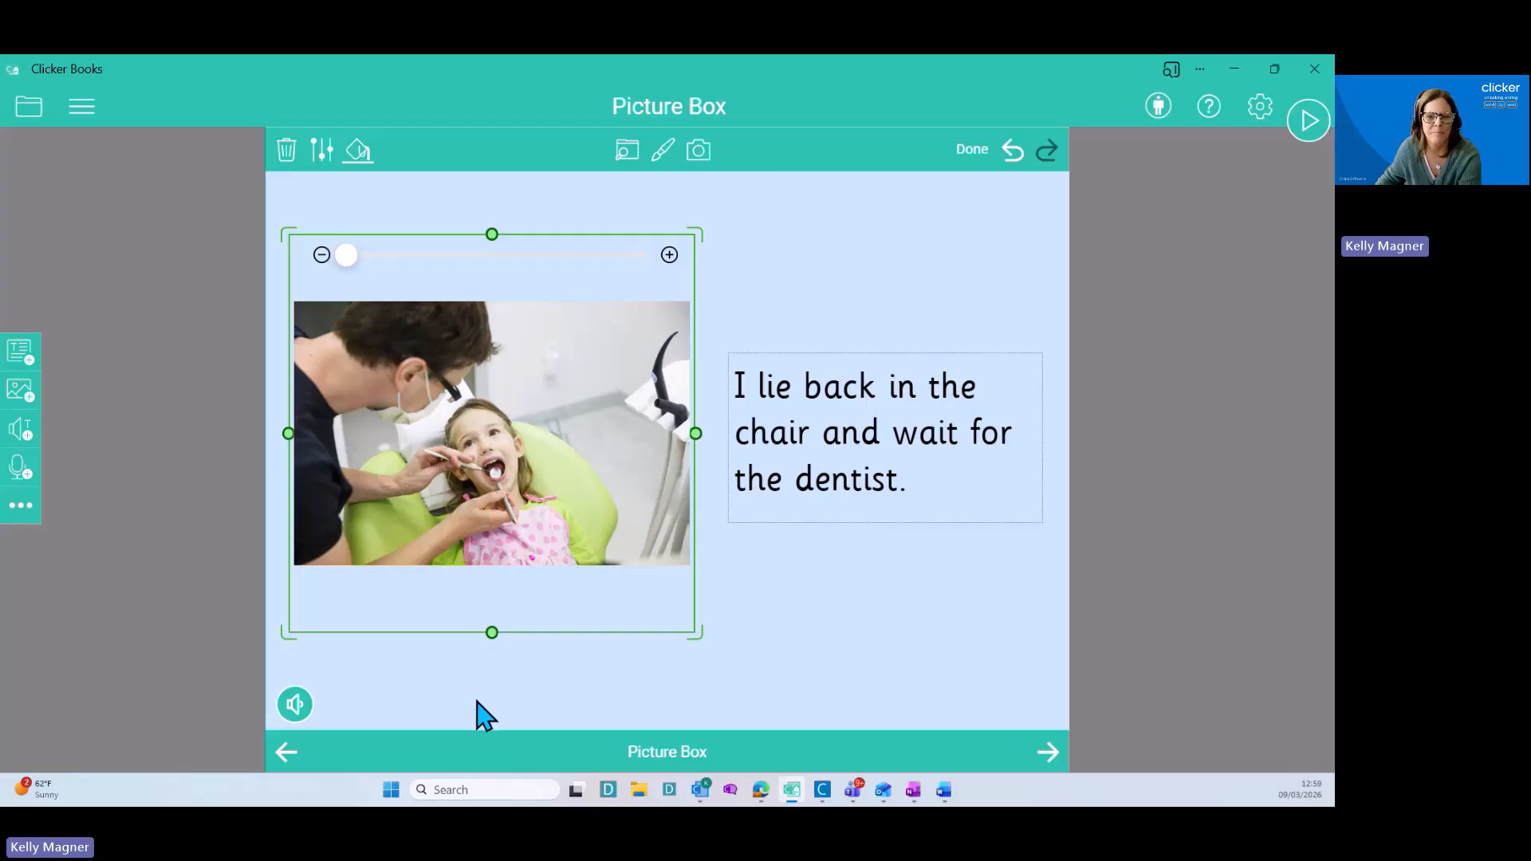
pyautogui.click(600, 691)
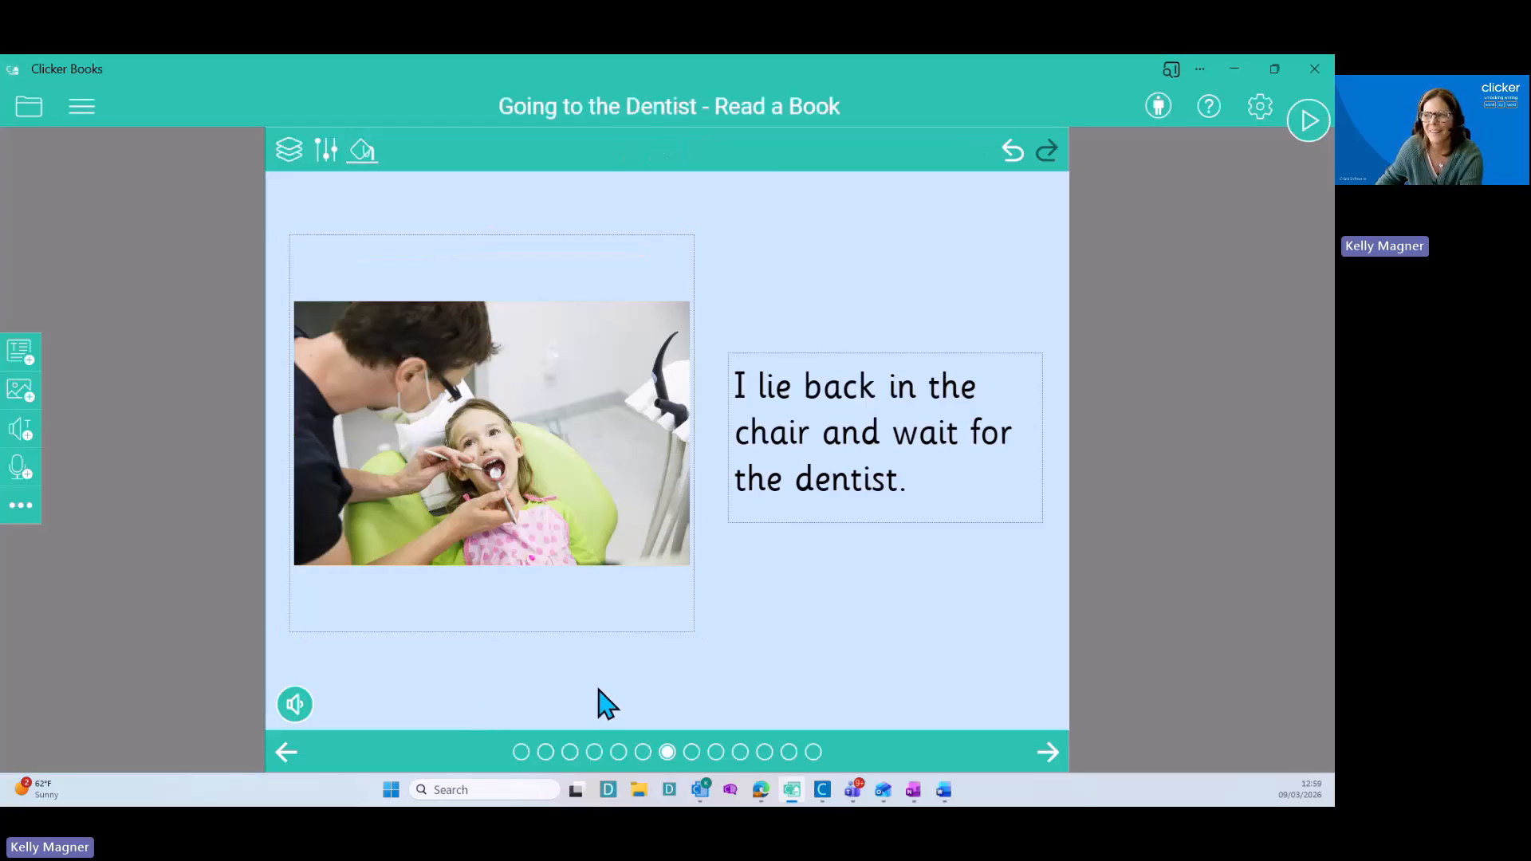
# Preview page 7 in reading mode, return to editing and select the page's text box.
pyautogui.click(1308, 120)
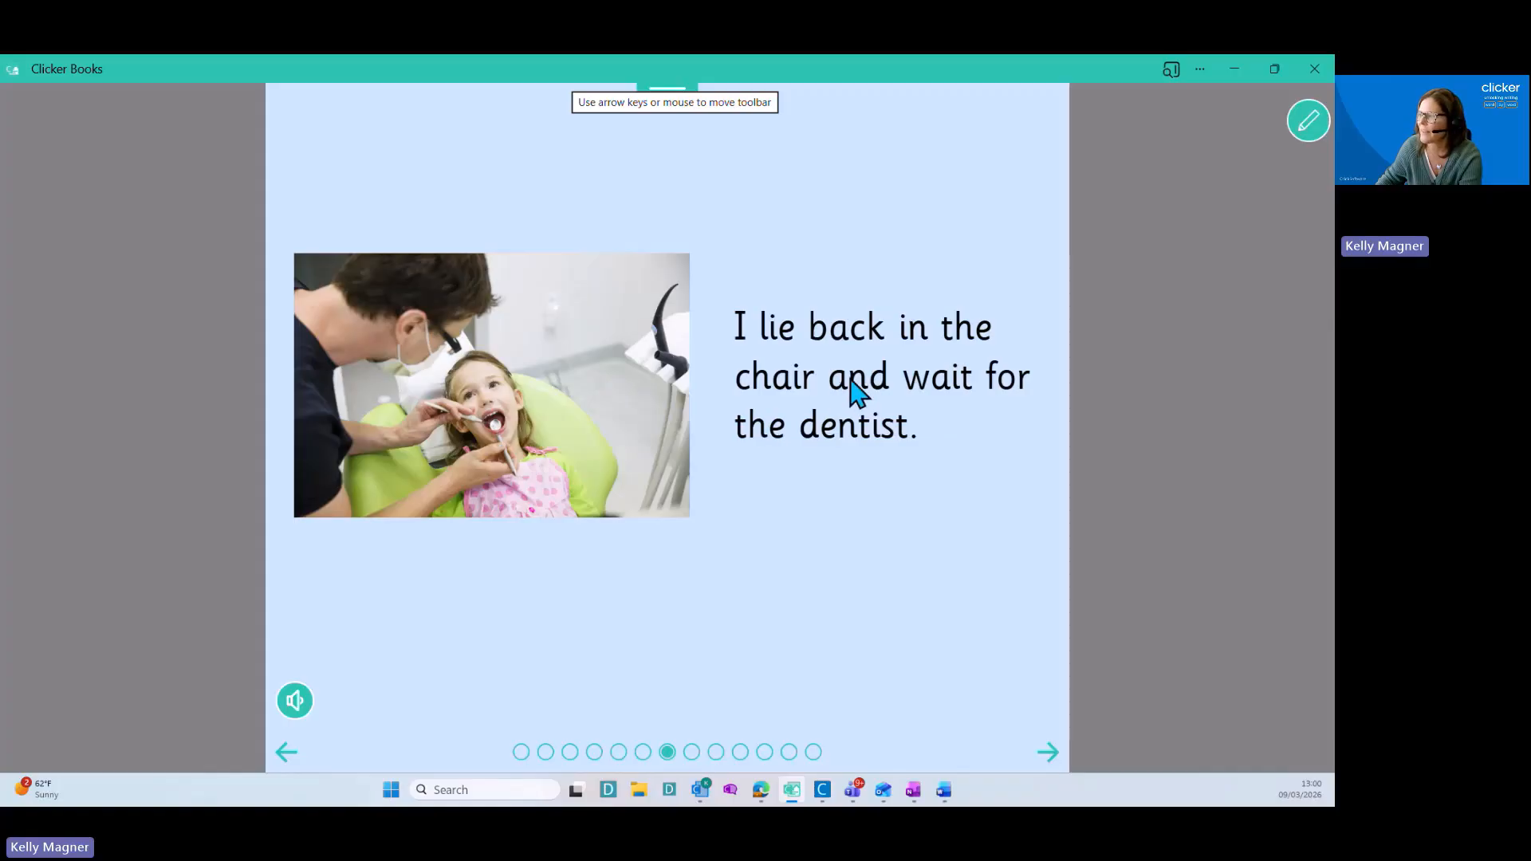
pyautogui.click(1297, 136)
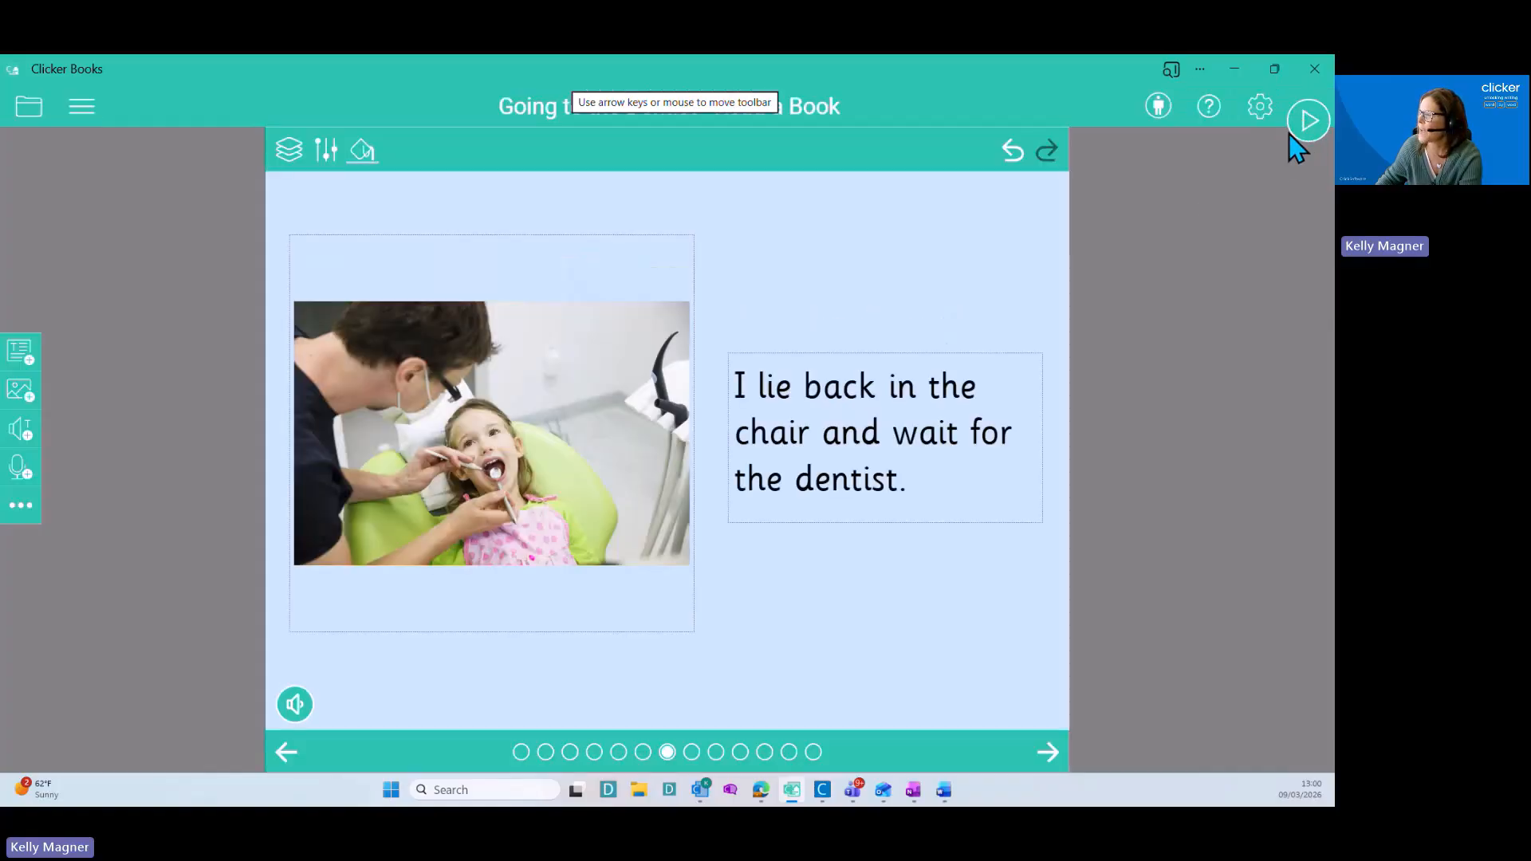
pyautogui.click(834, 454)
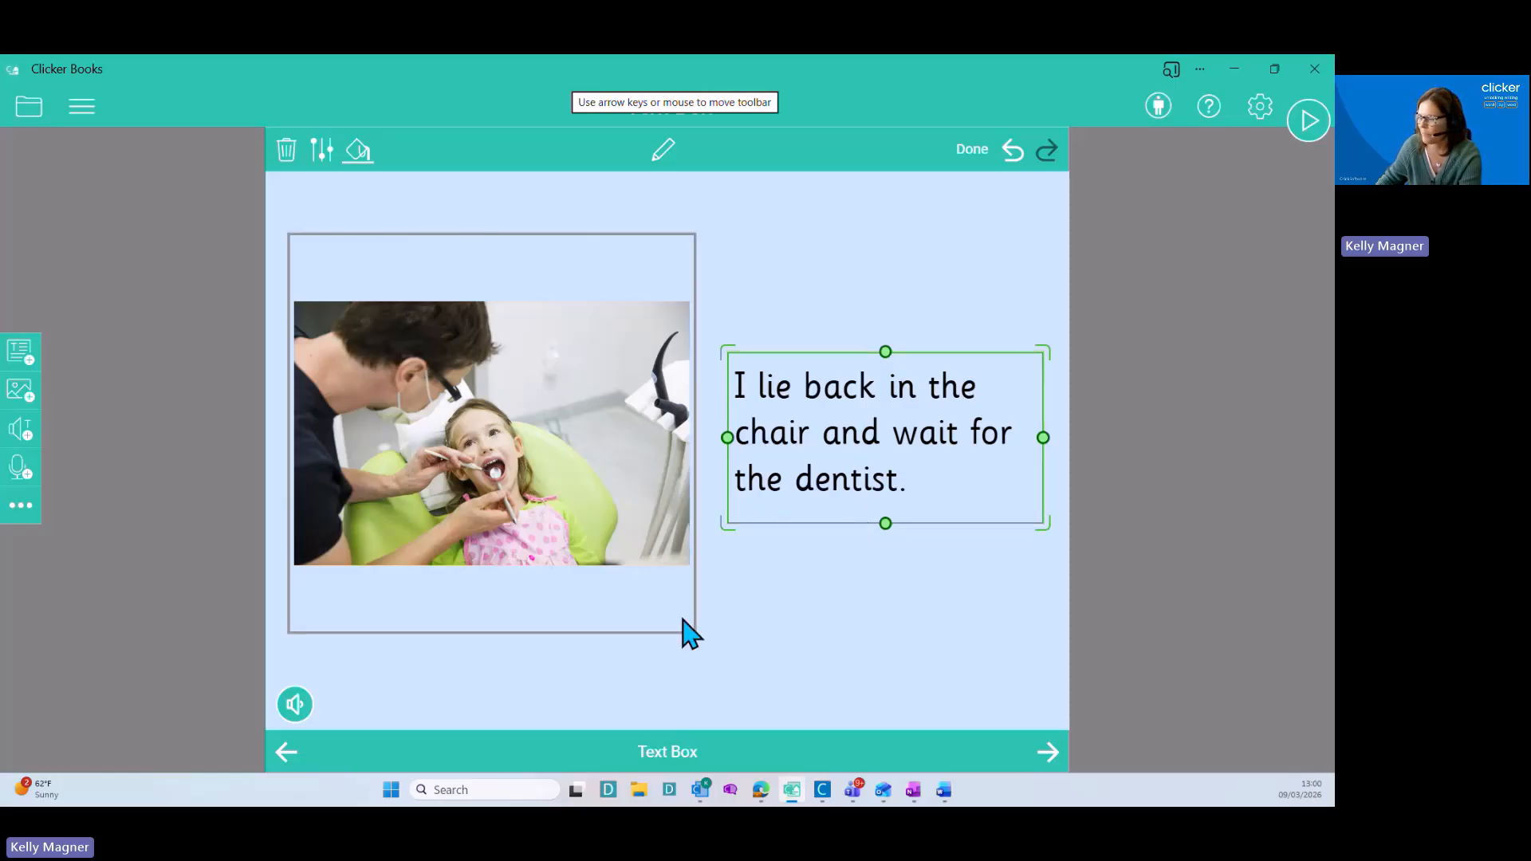
# Switch to Clicker Writer and set the default document font to Calibri, 54 px, in the app settings.
pyautogui.click(700, 787)
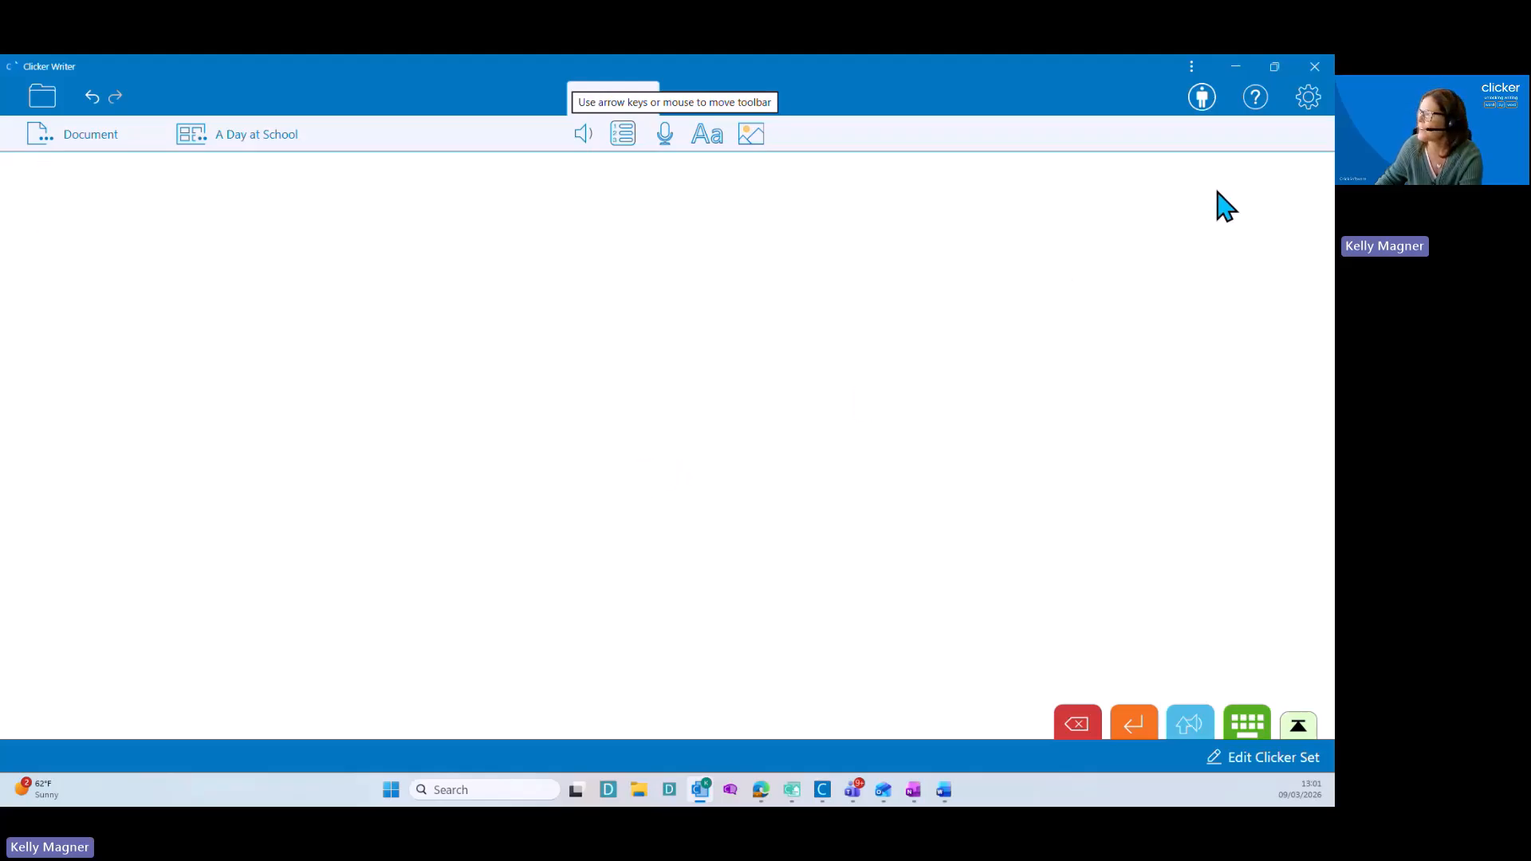
pyautogui.click(1306, 102)
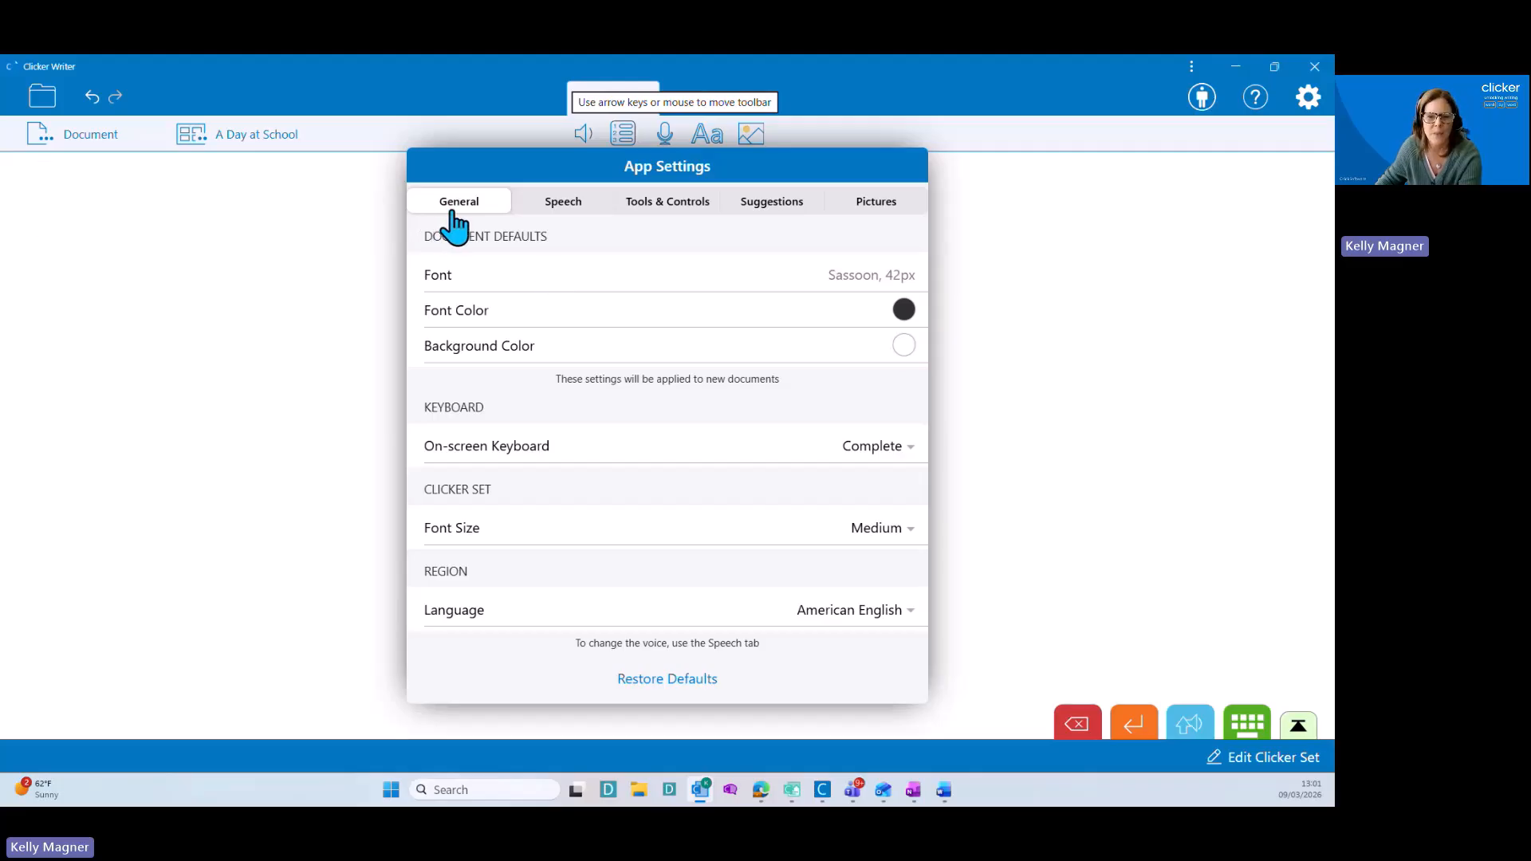
pyautogui.click(875, 279)
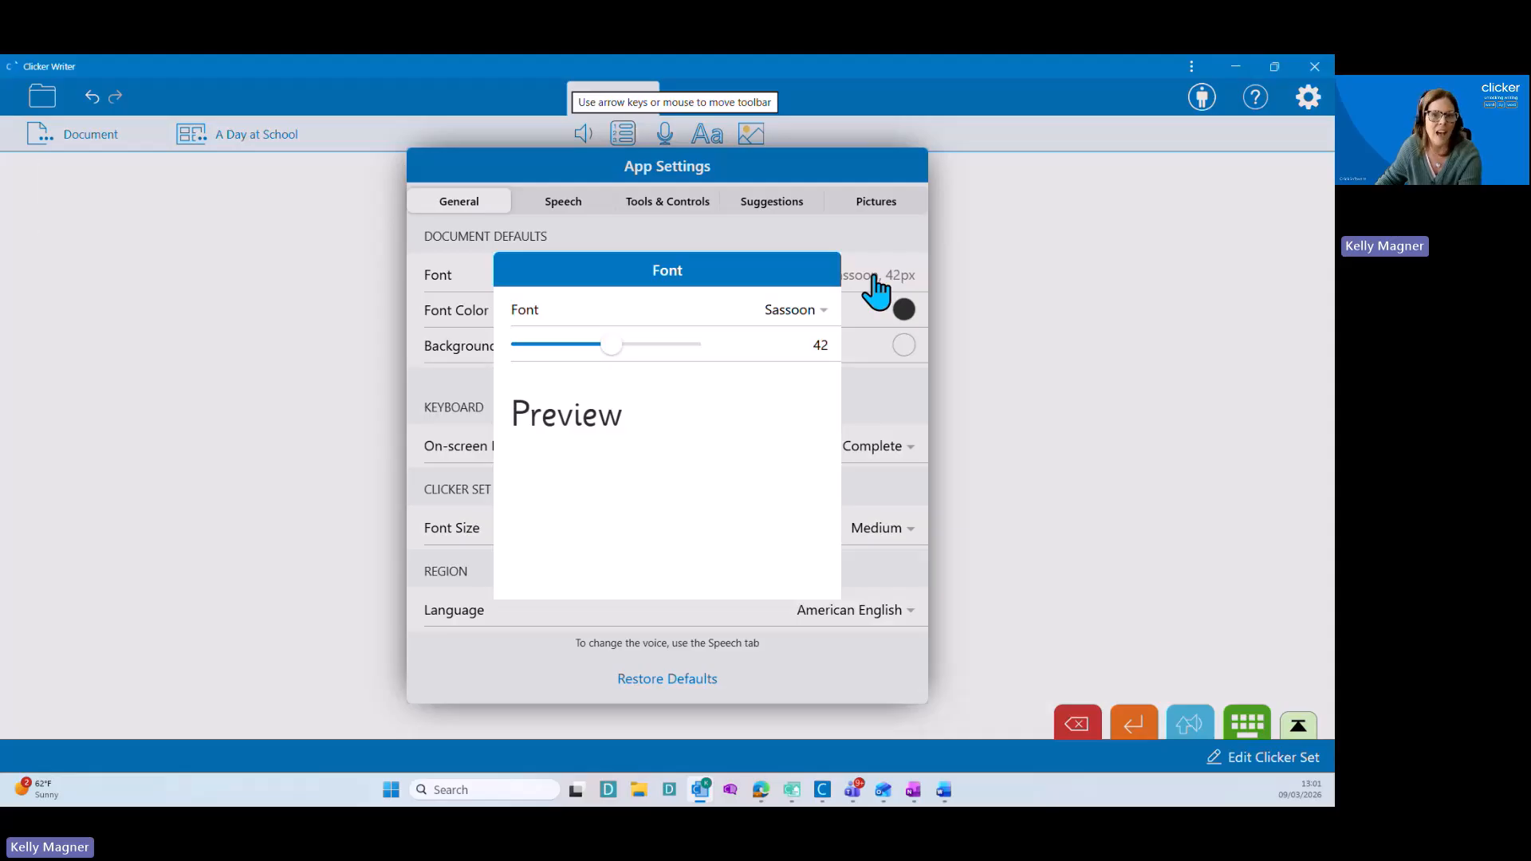
pyautogui.click(793, 311)
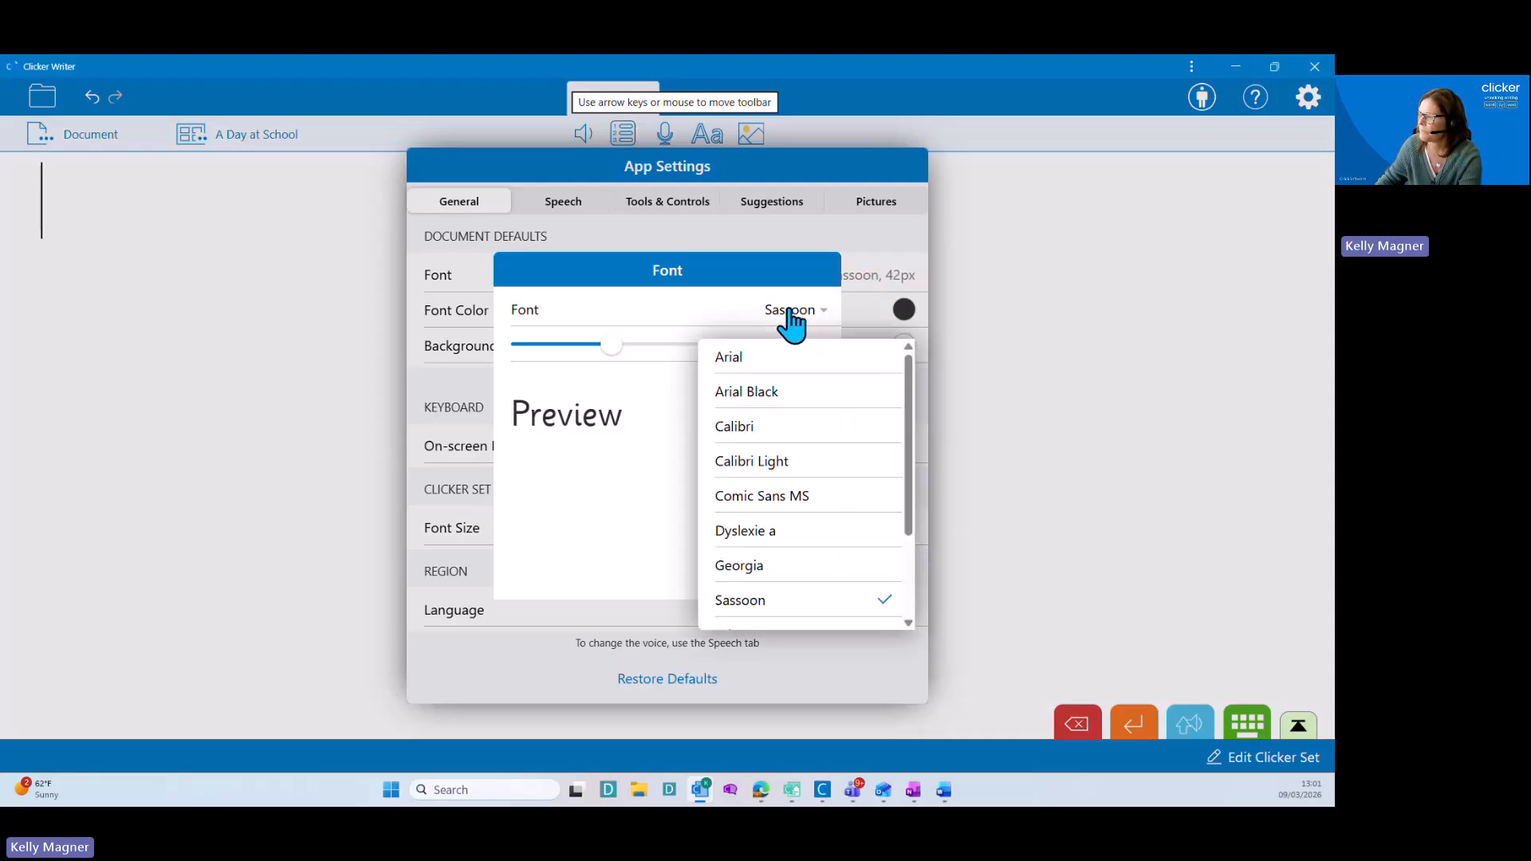
pyautogui.click(747, 429)
pyautogui.moveTo(611, 345); pyautogui.dragTo(642, 347)
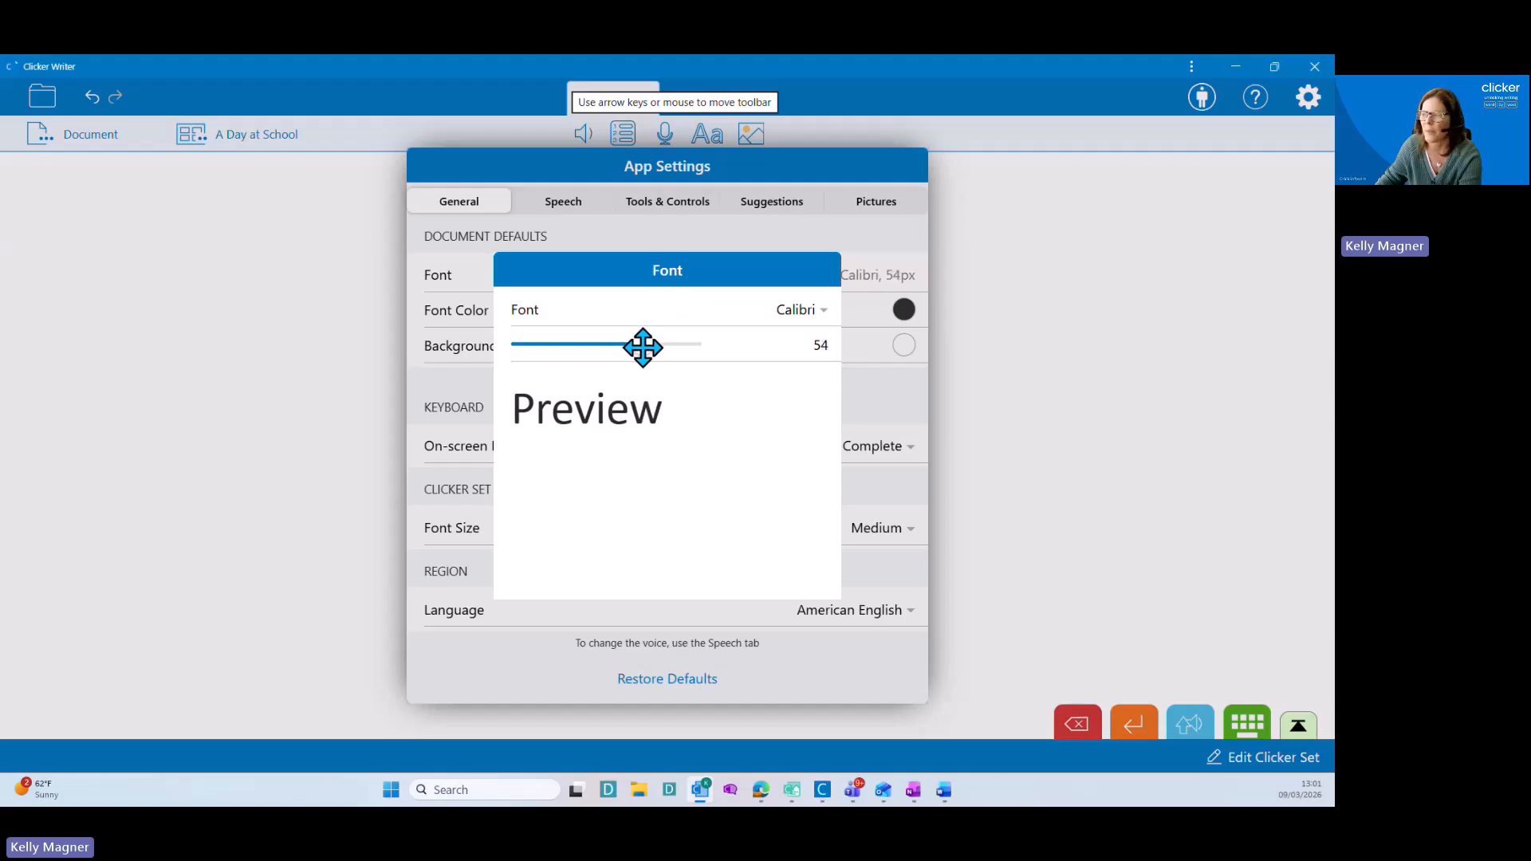
pyautogui.click(881, 403)
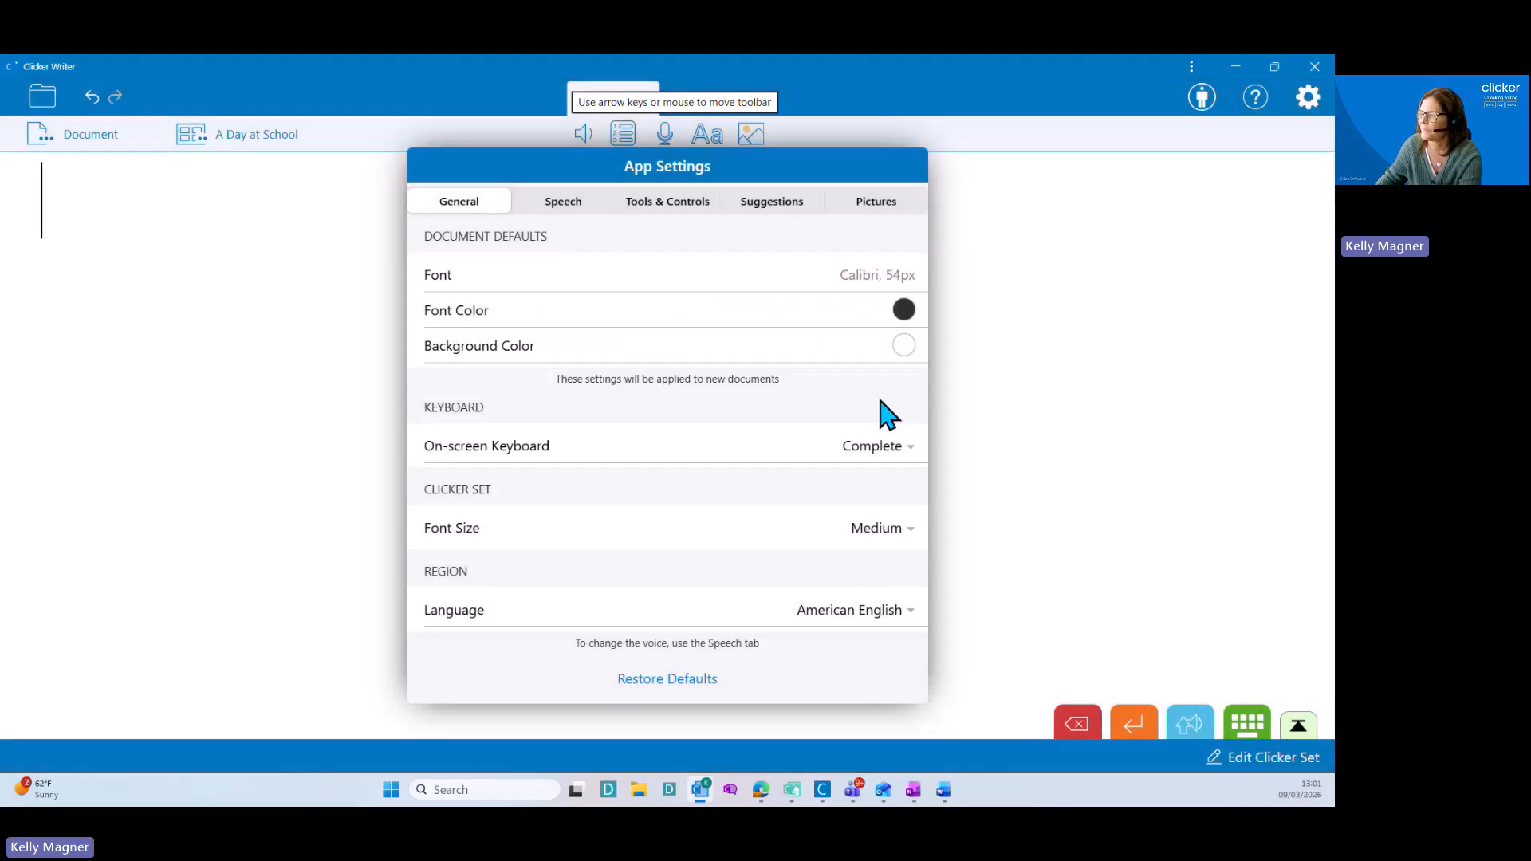
# Set the default document background color to light yellow and close the app settings.
pyautogui.click(905, 344)
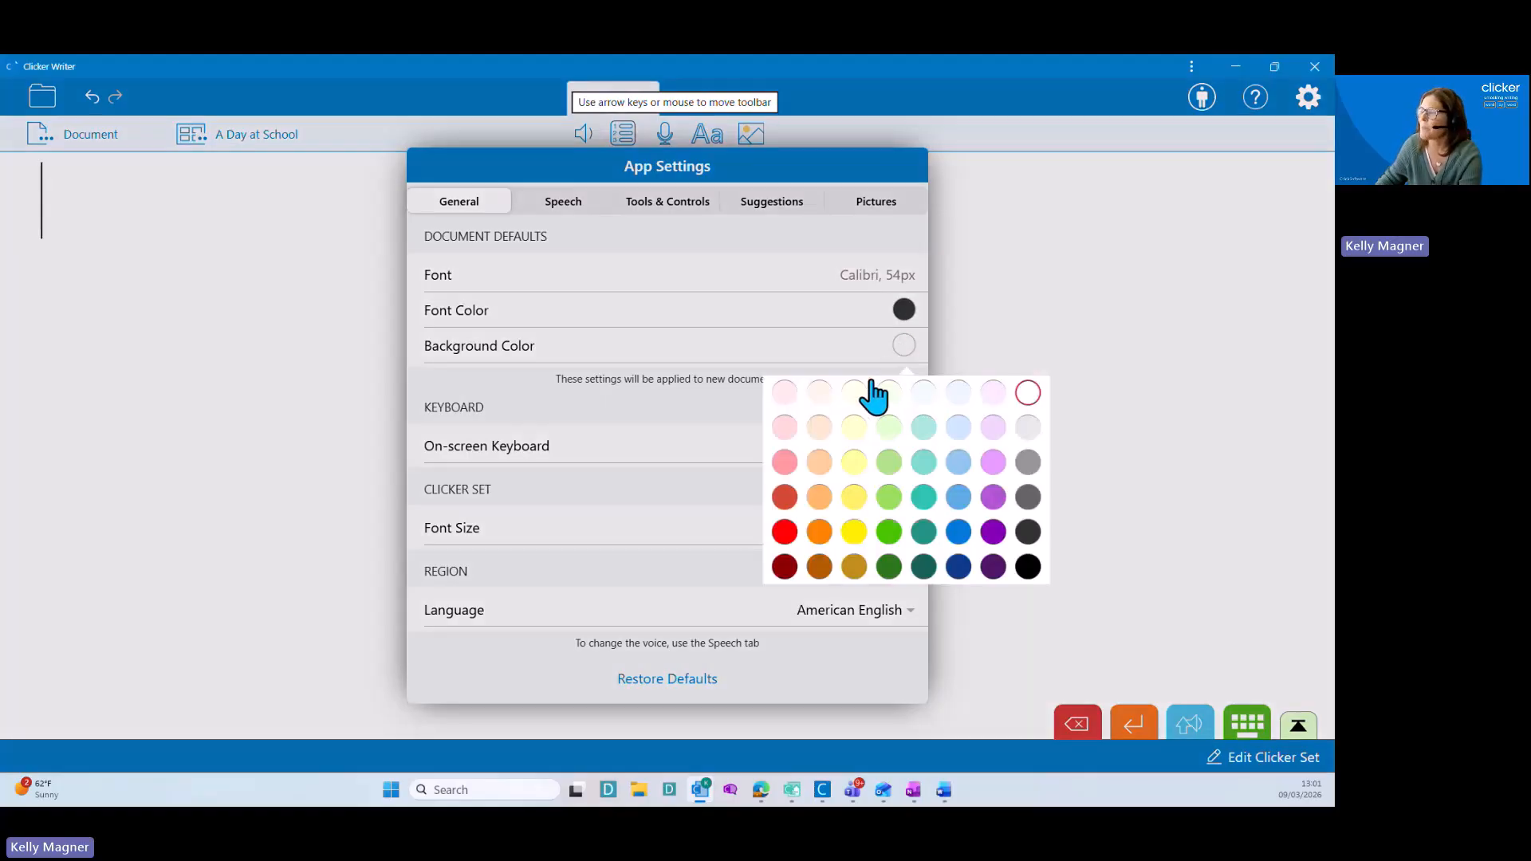
pyautogui.click(856, 463)
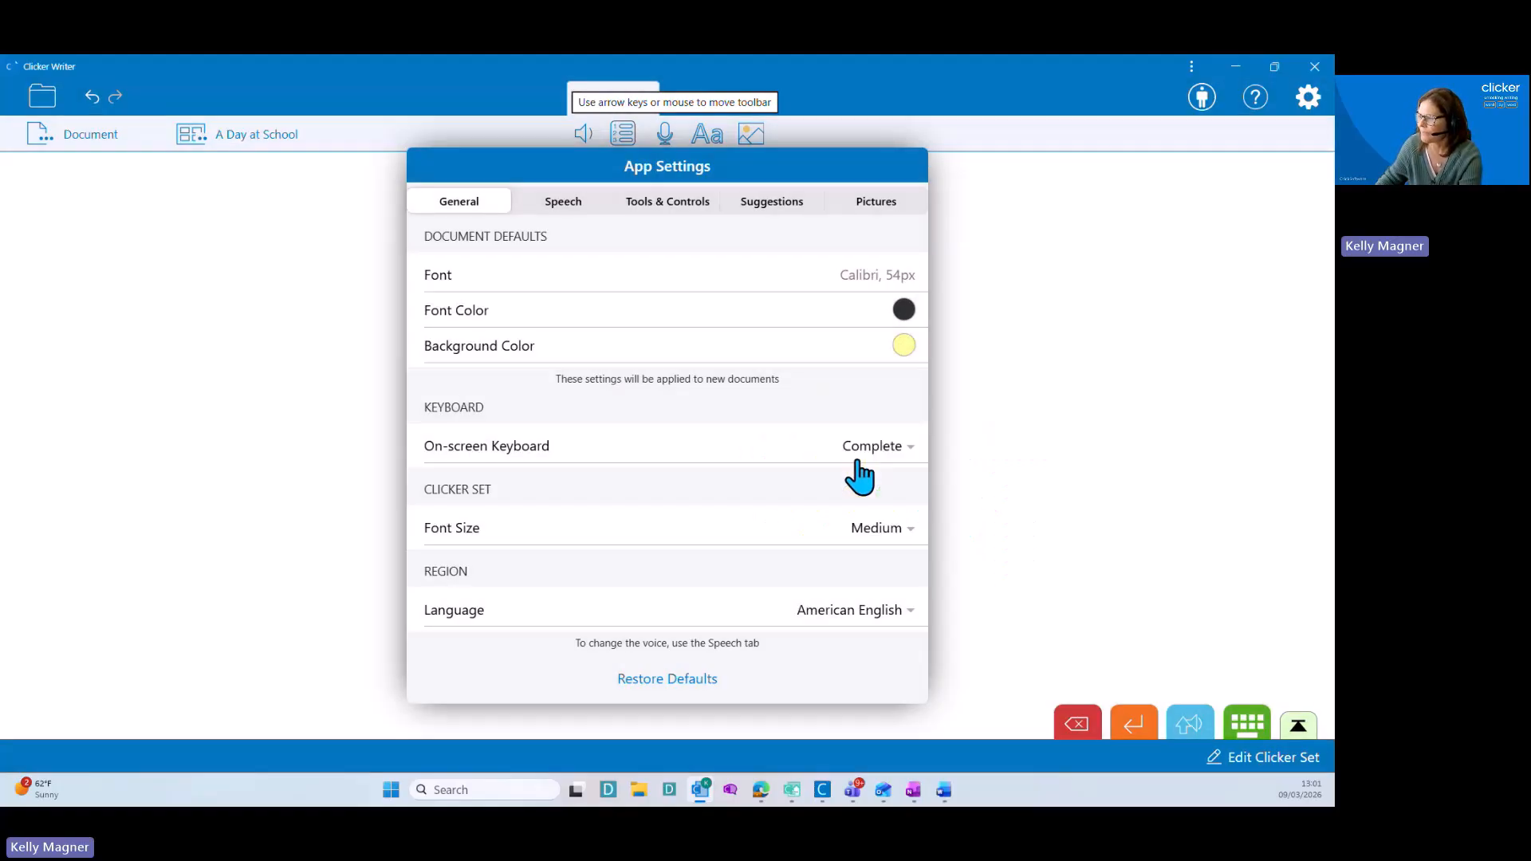
pyautogui.click(1032, 430)
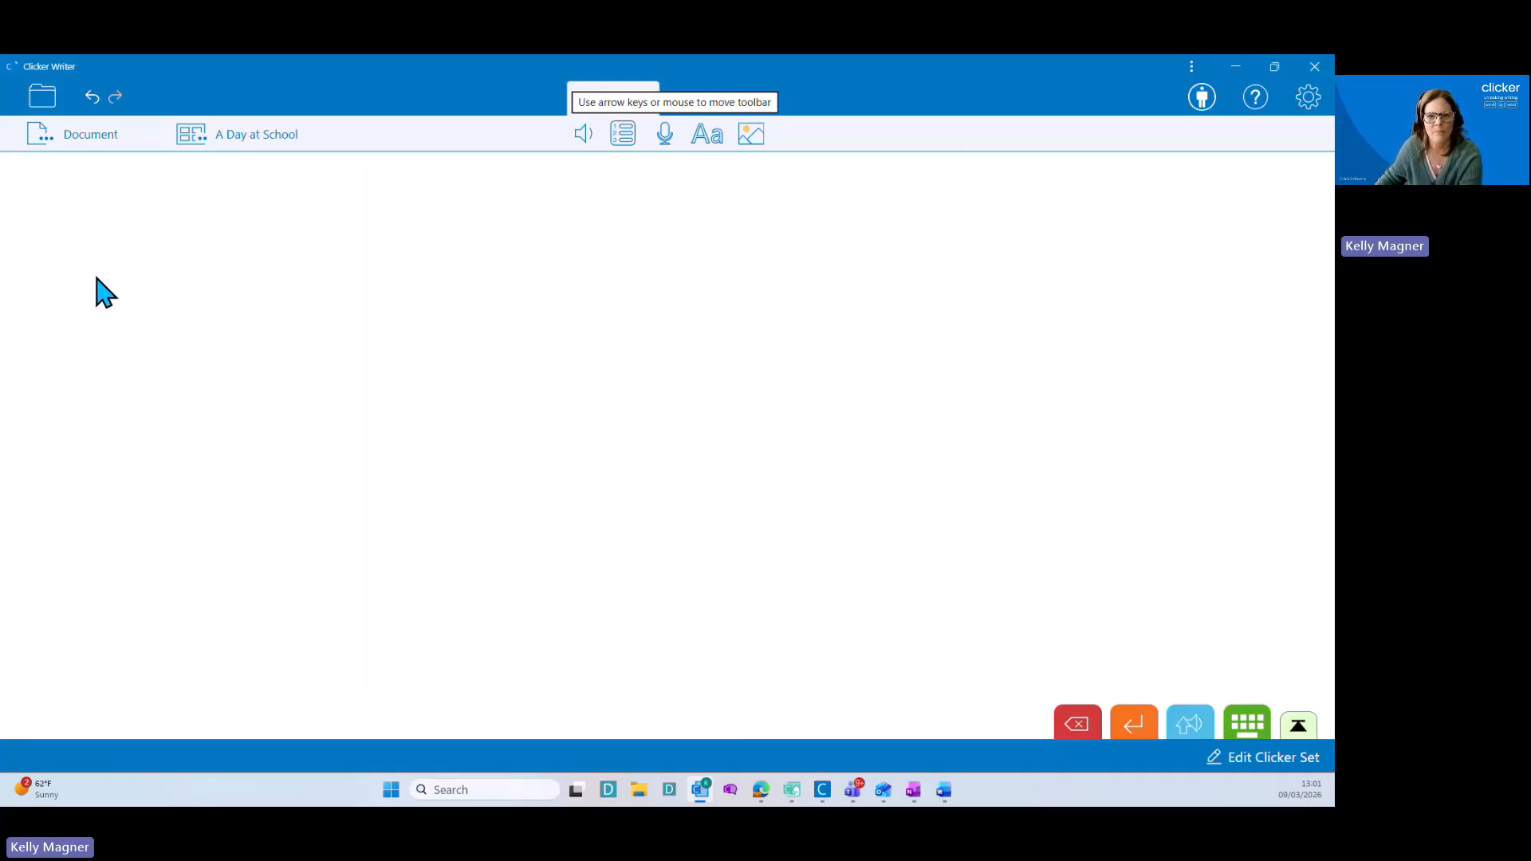
# Create a new document without saving the current one.
pyautogui.click(35, 142)
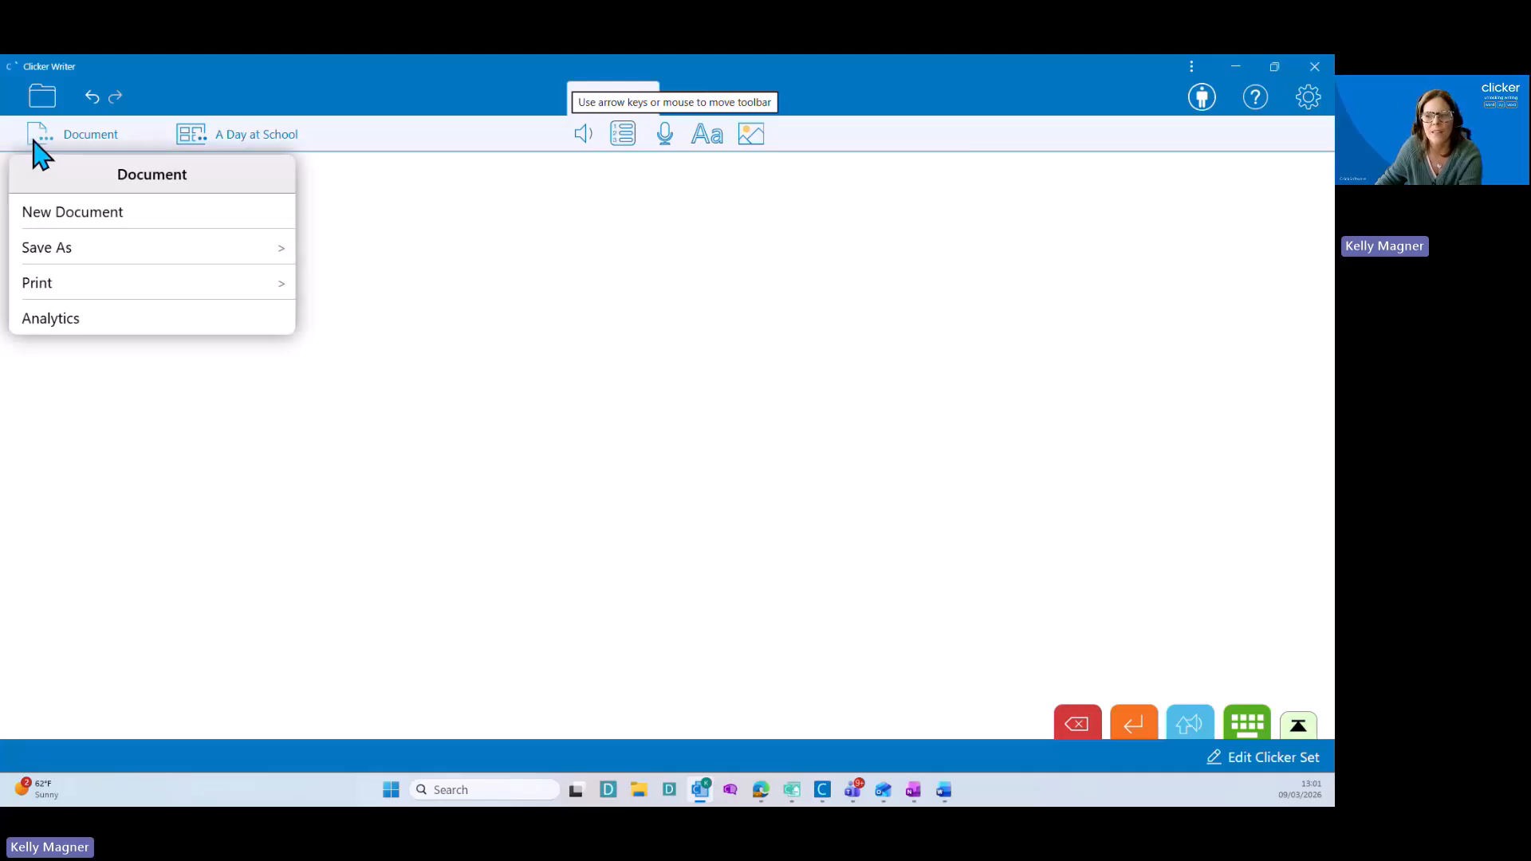
pyautogui.click(53, 223)
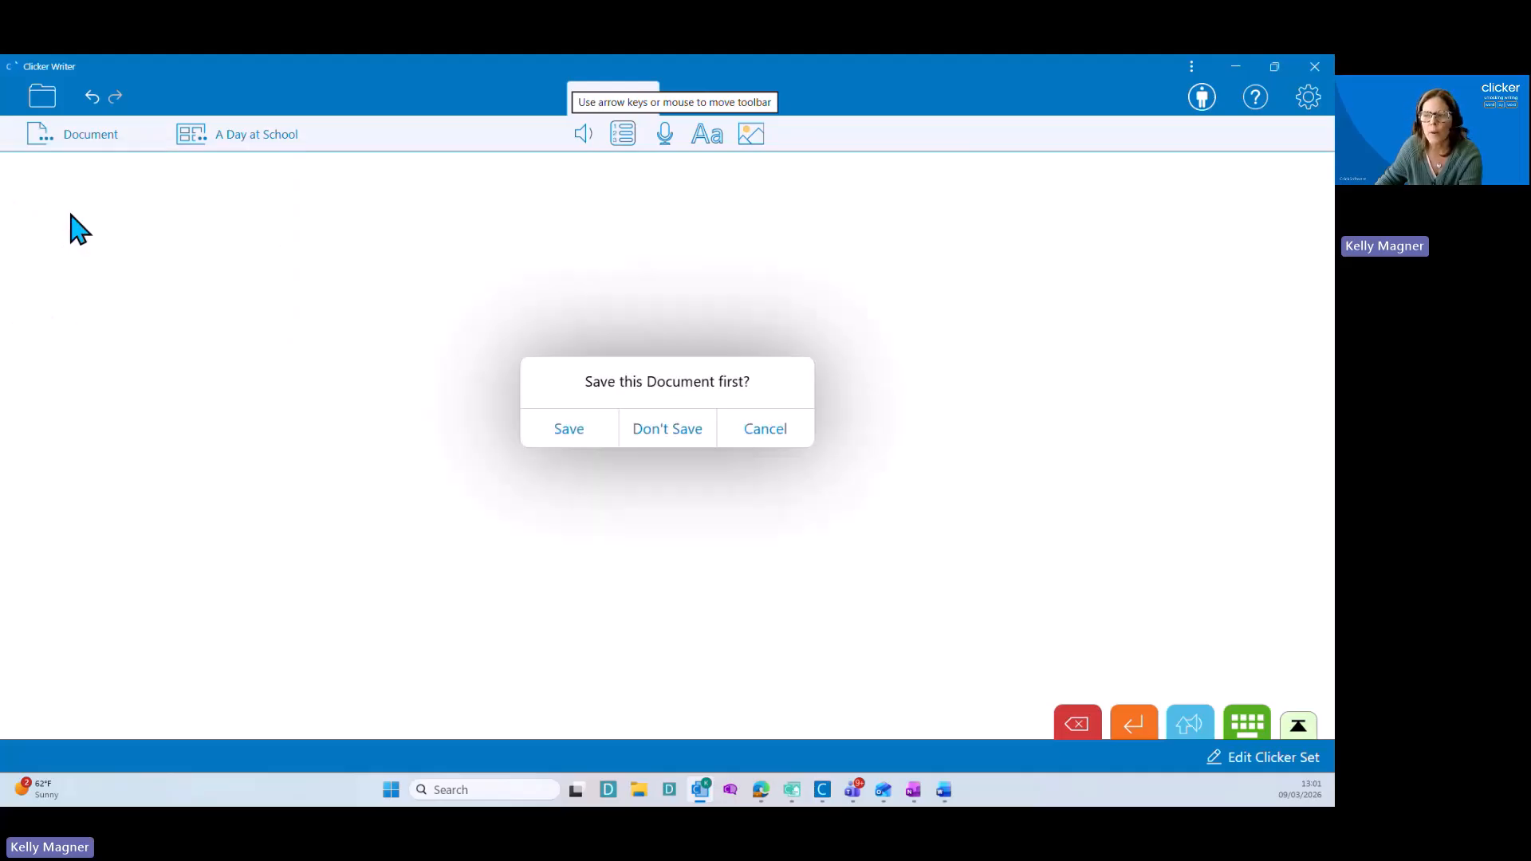
pyautogui.click(687, 424)
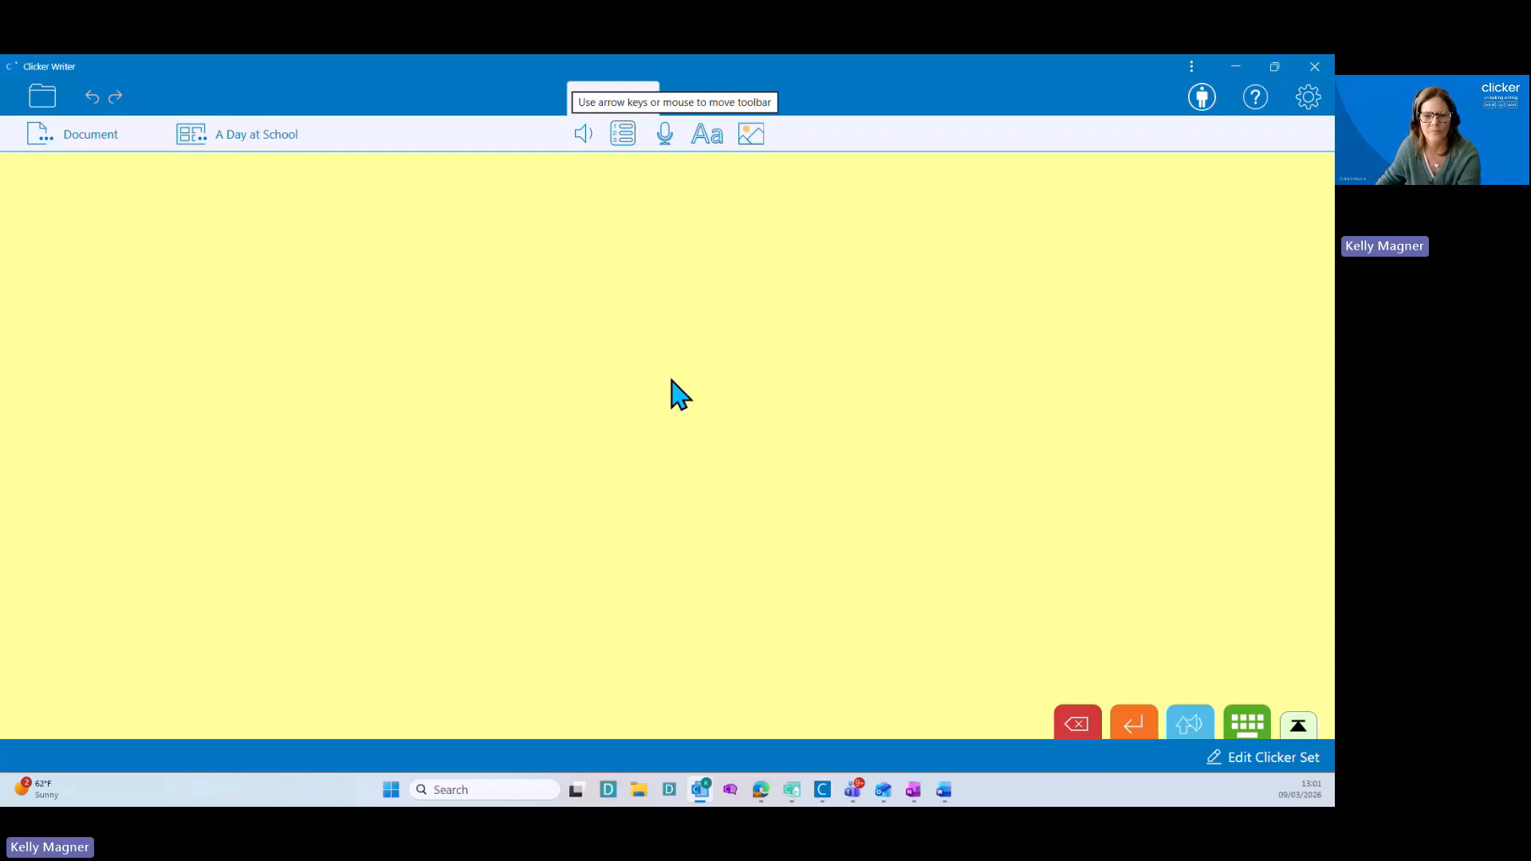
# Write the sentence "My name is" followed by the writer's first name and a period in the new document.
pyautogui.write('My ')
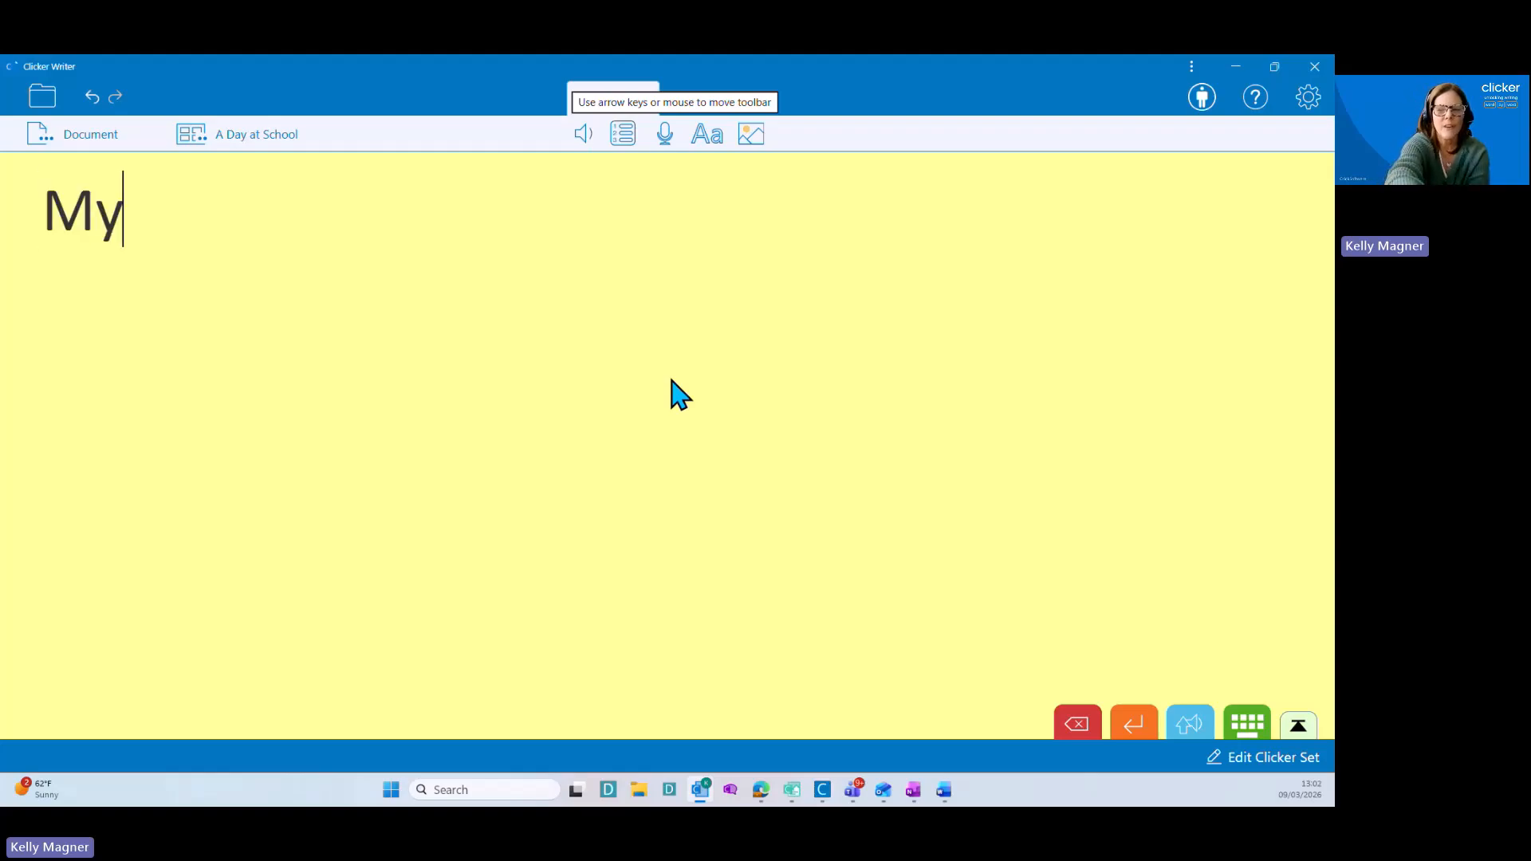
pyautogui.write('na')
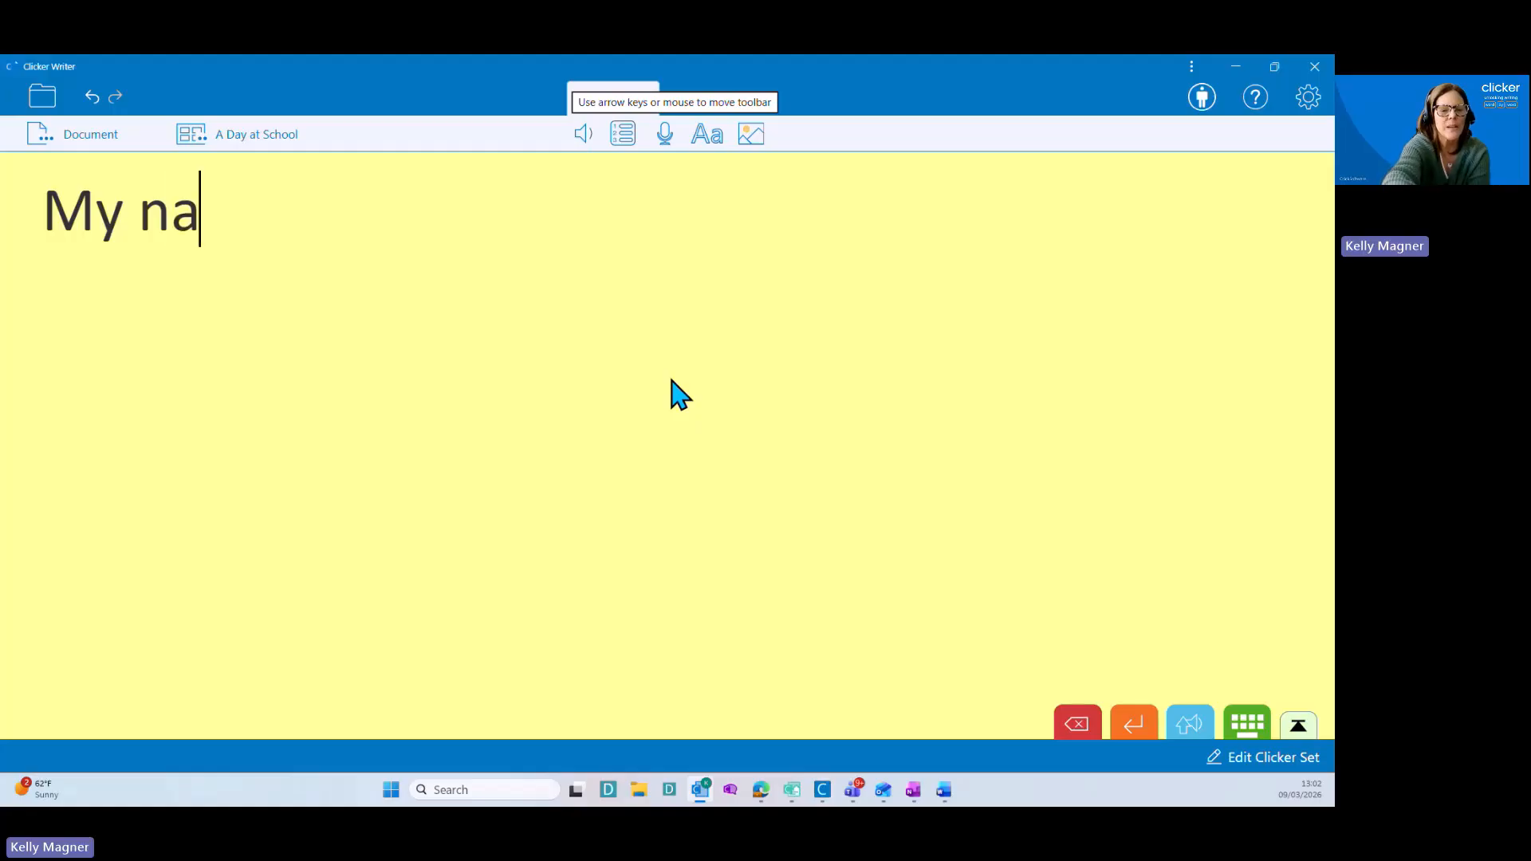
pyautogui.write('me is ')
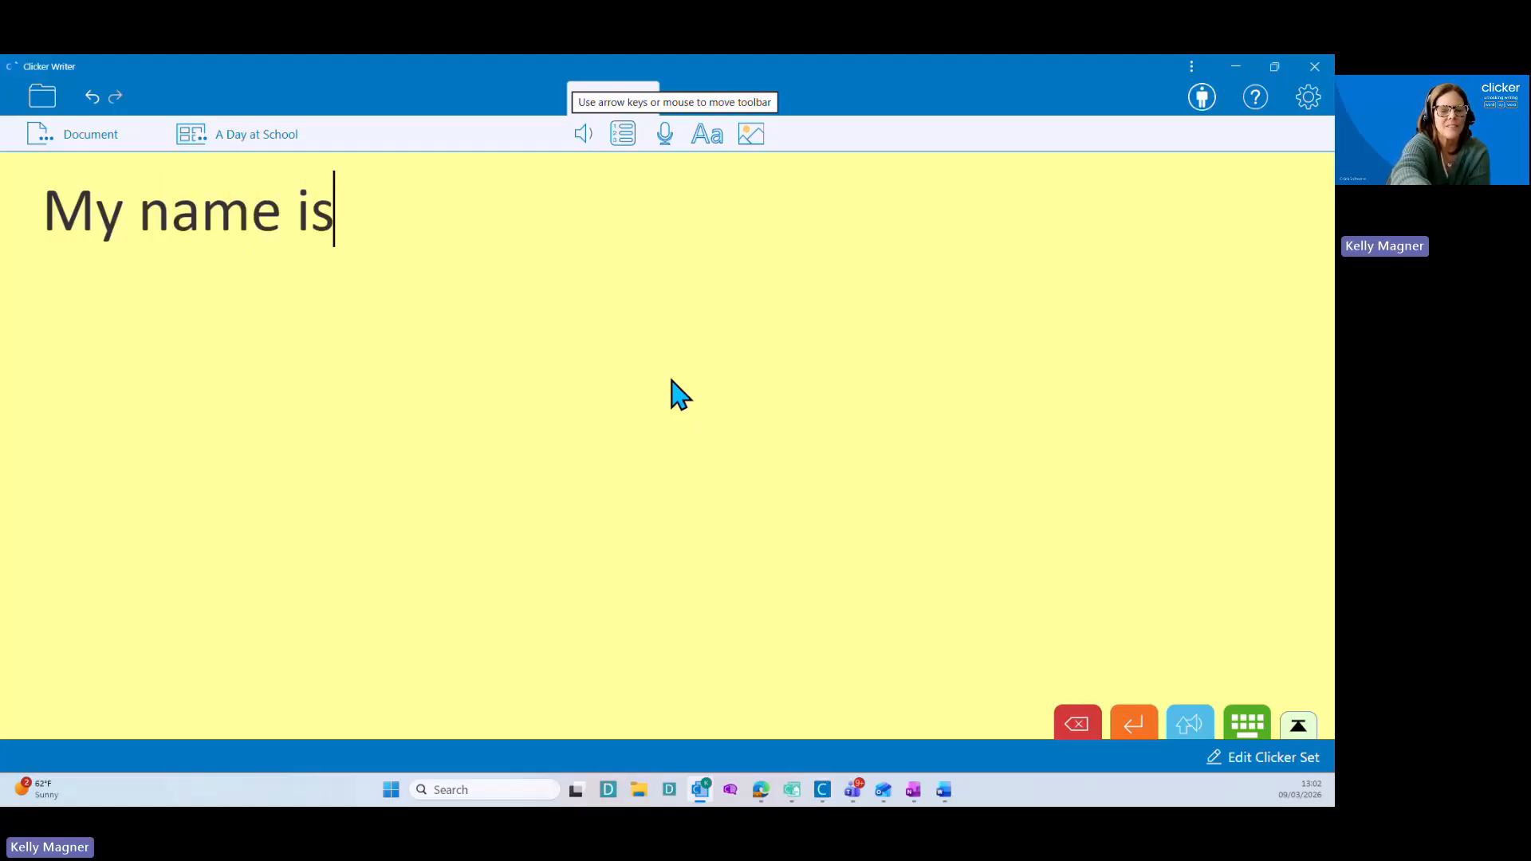
pyautogui.write('Ke')
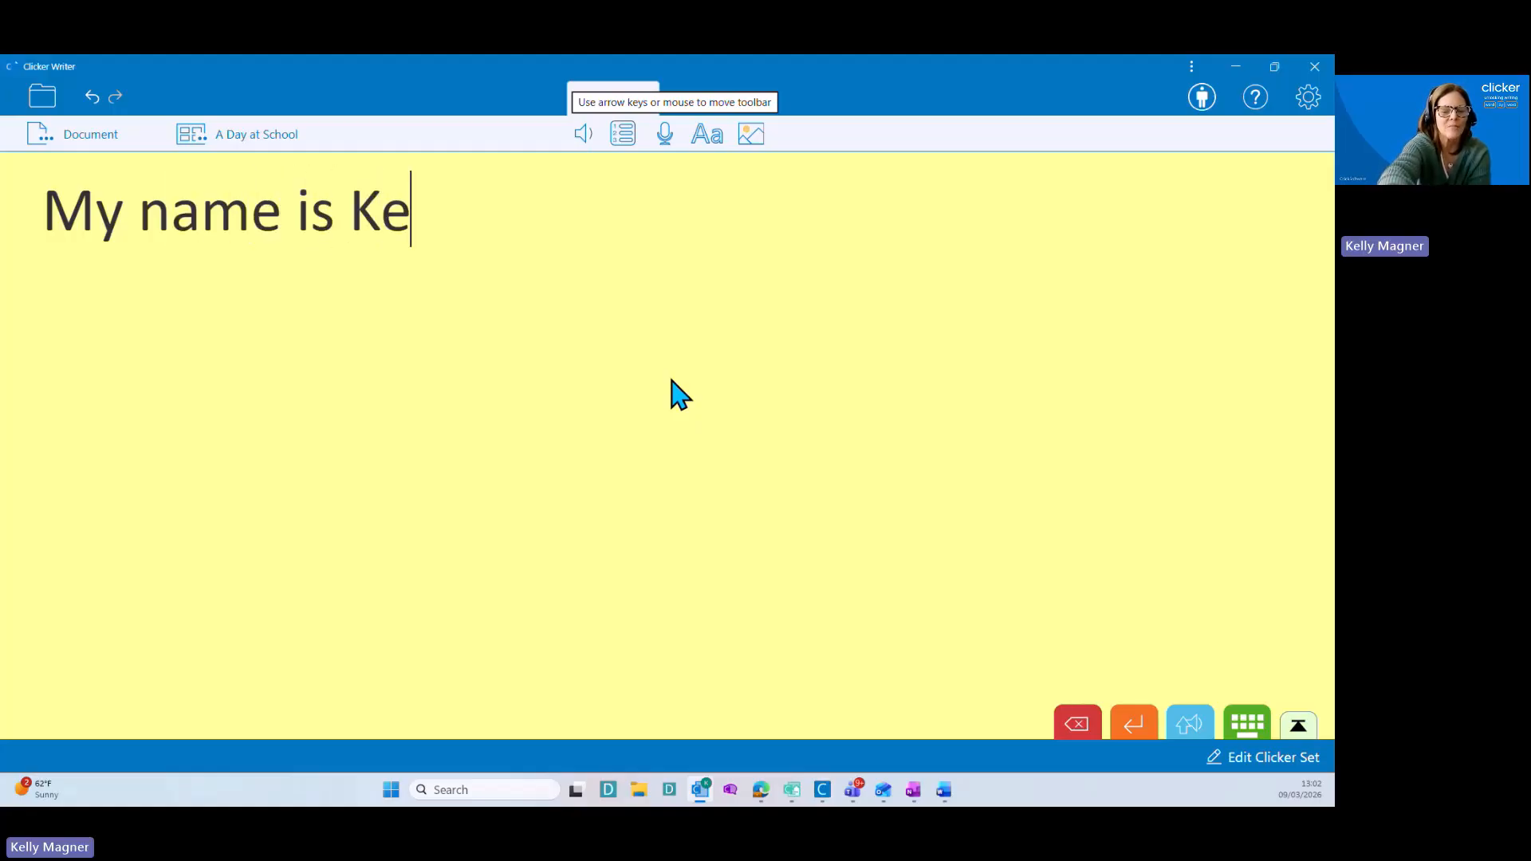
pyautogui.write('lly.')
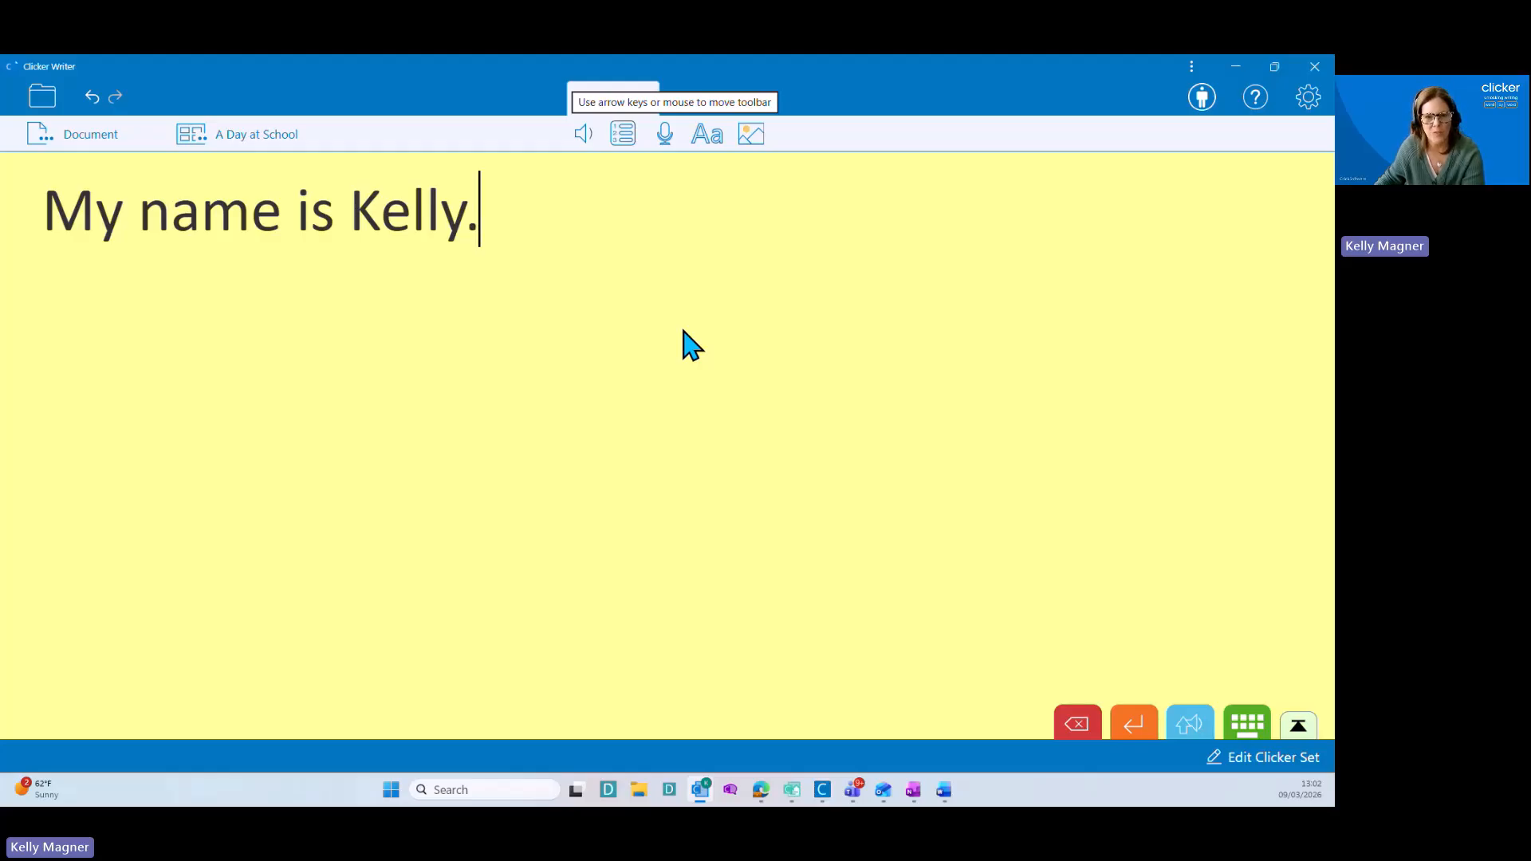
# Examine the speech options in the app settings, including the highlight color palette and the list of recommended voices.
pyautogui.click(1307, 99)
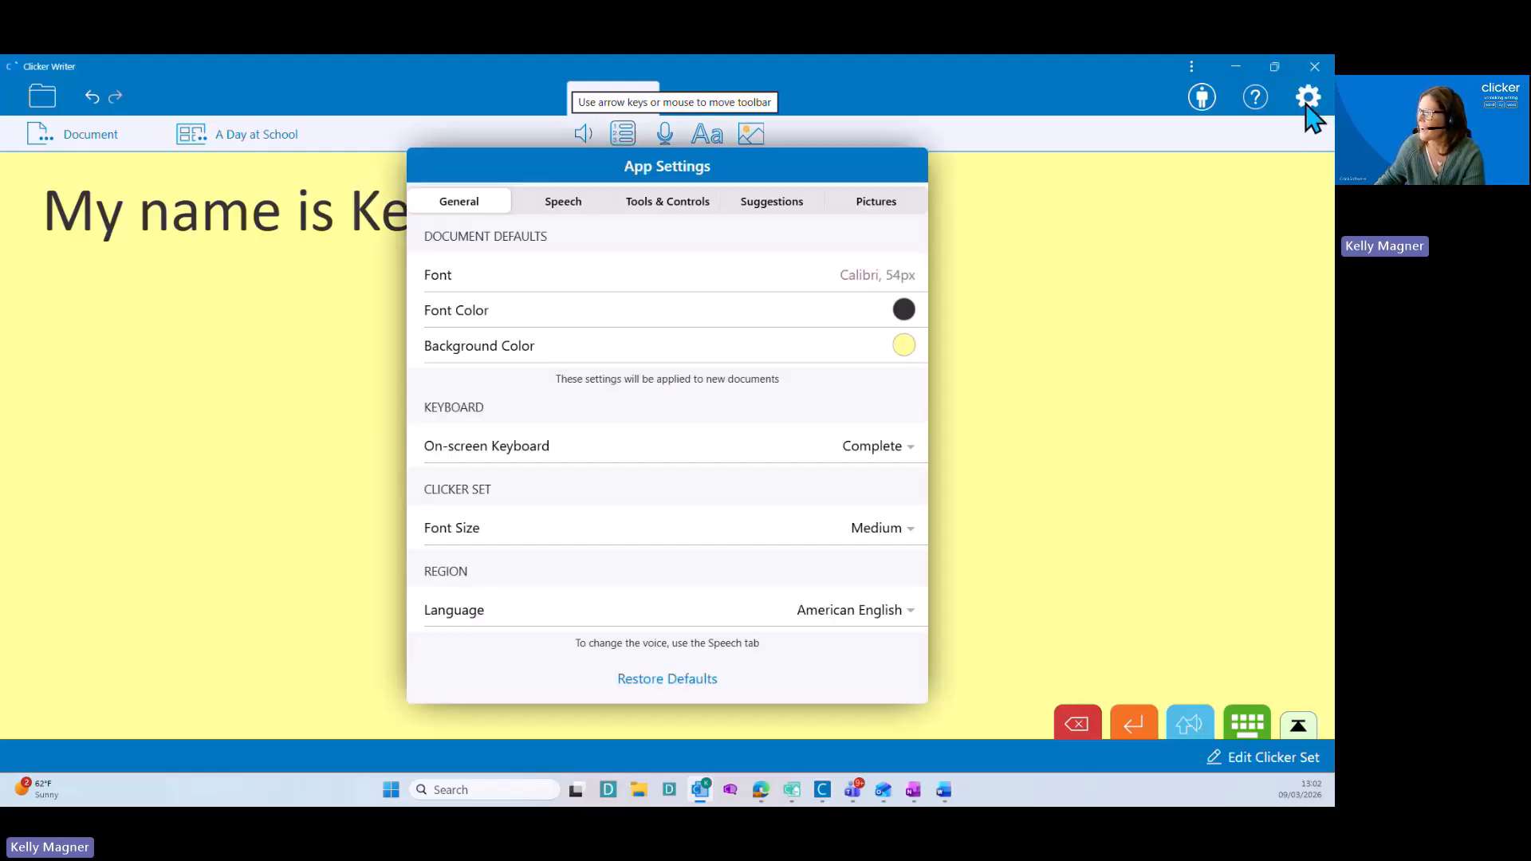
pyautogui.click(580, 213)
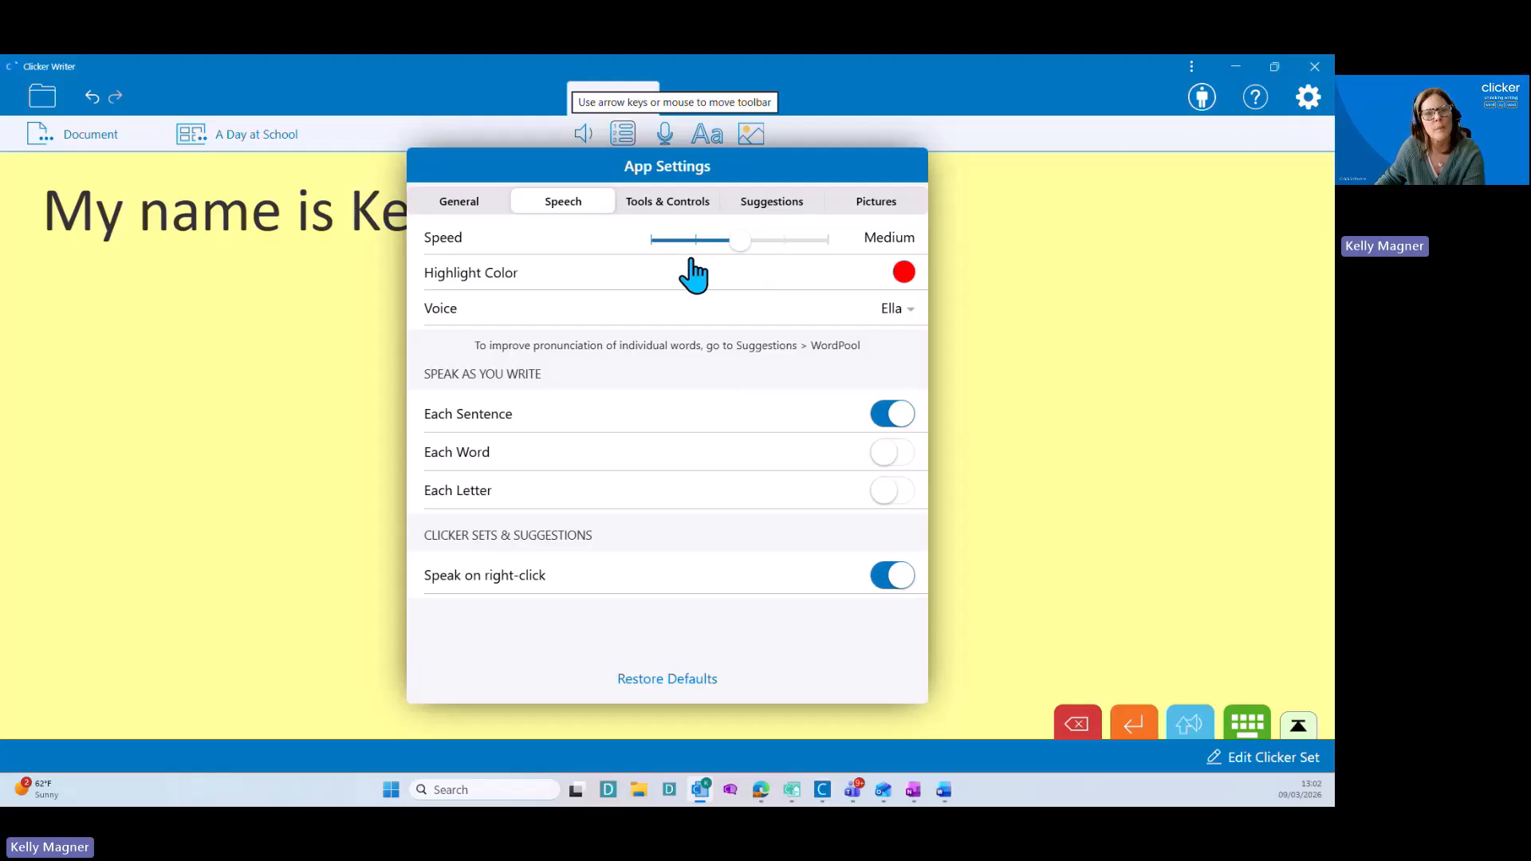
pyautogui.click(909, 287)
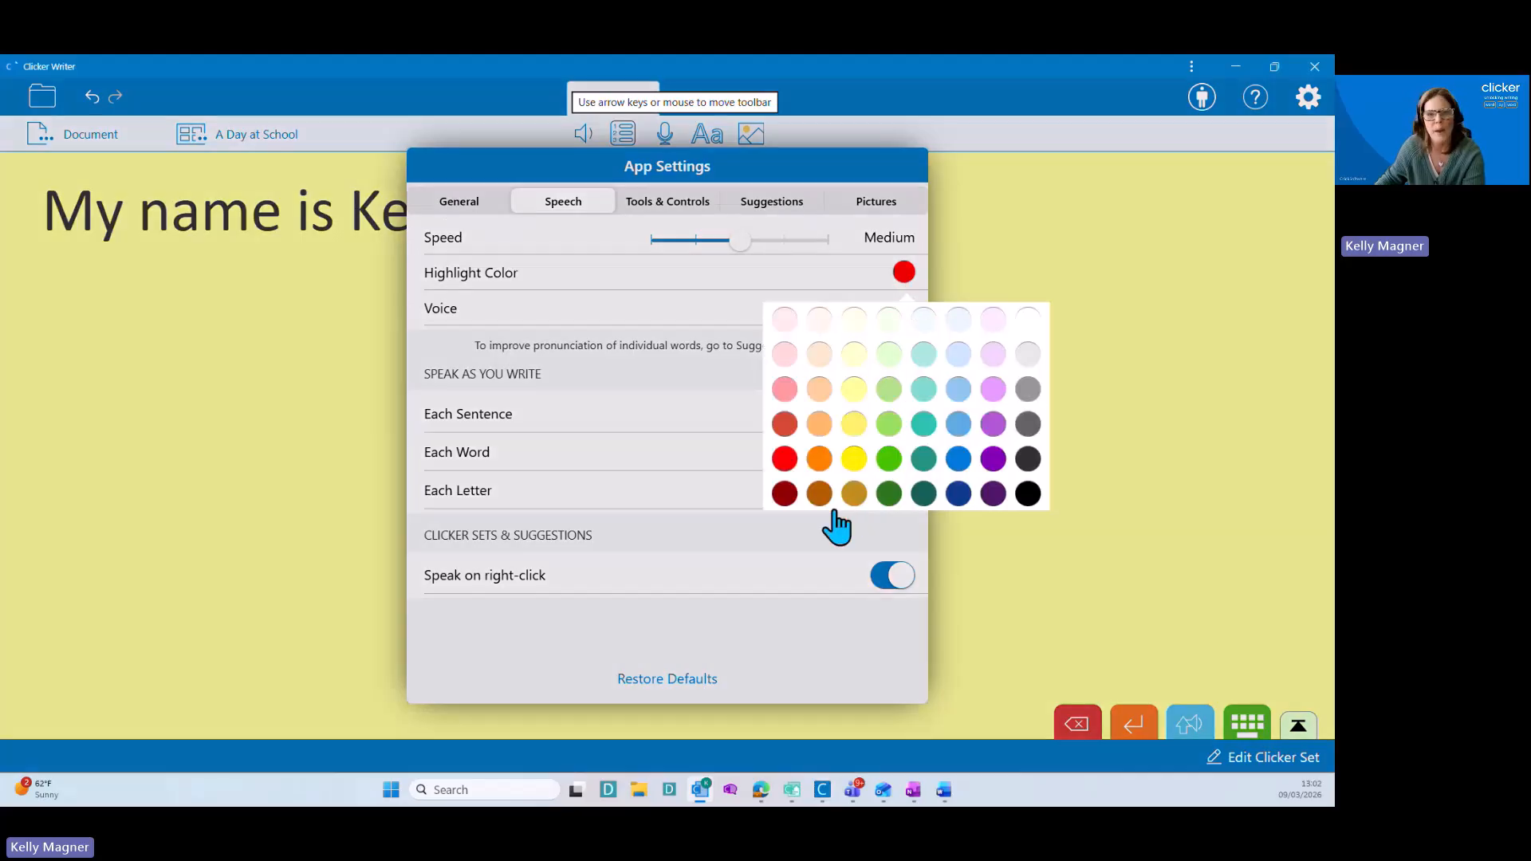
pyautogui.click(642, 313)
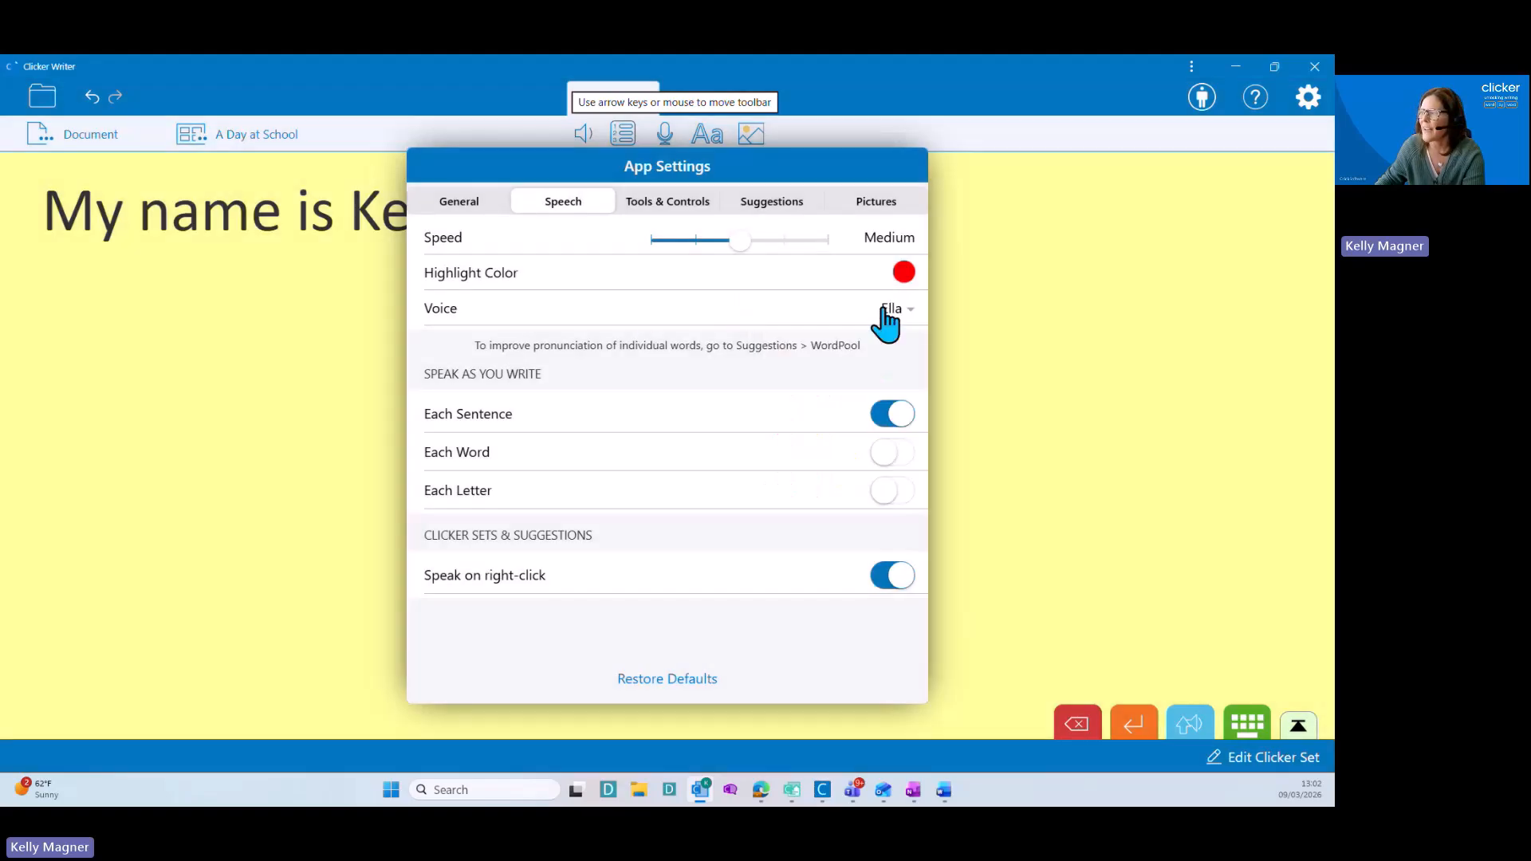
pyautogui.click(886, 315)
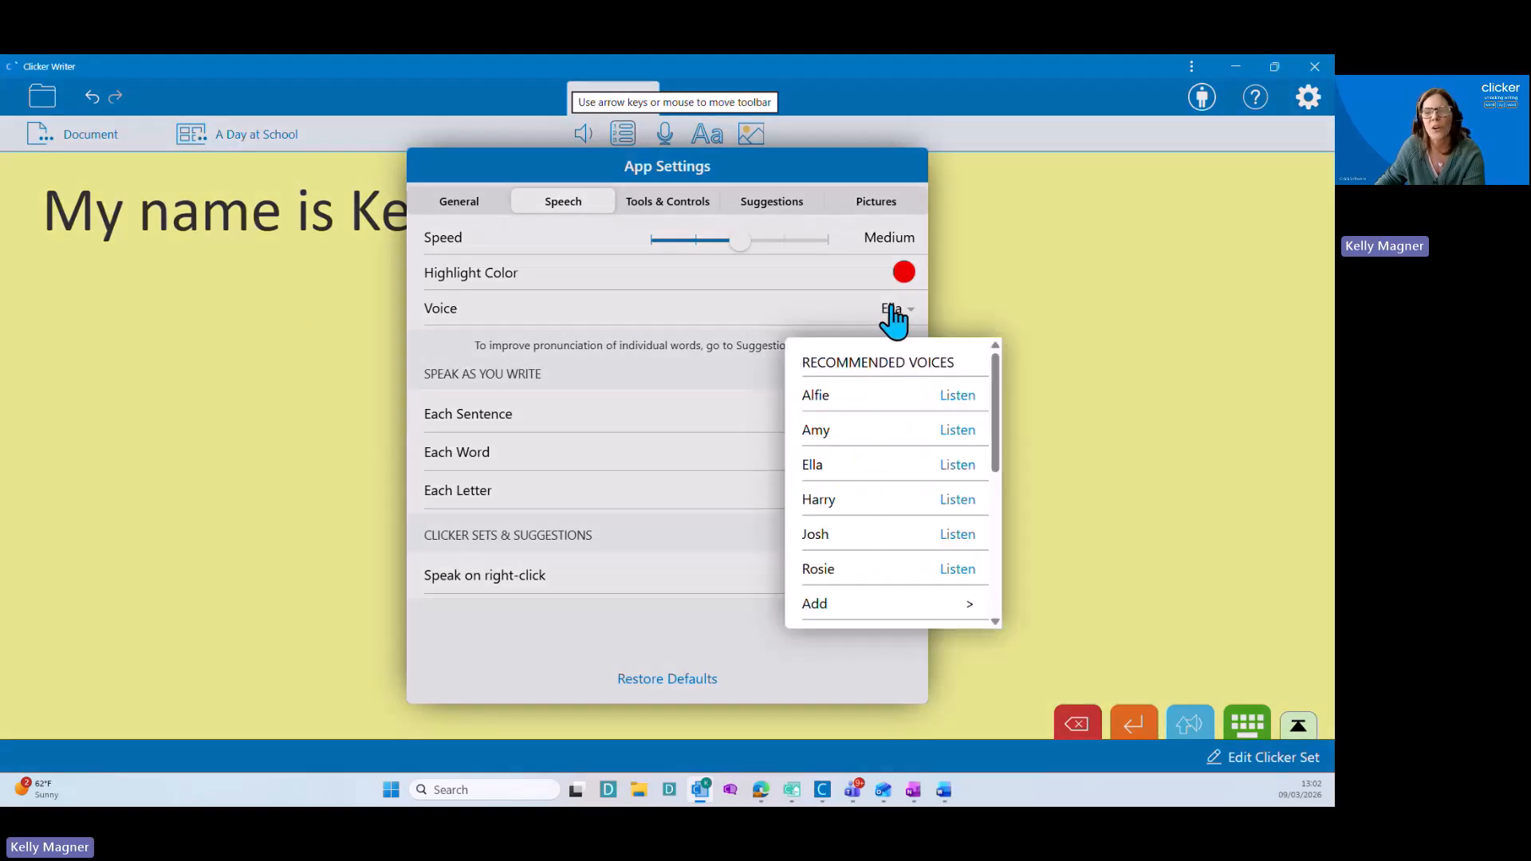
pyautogui.click(777, 315)
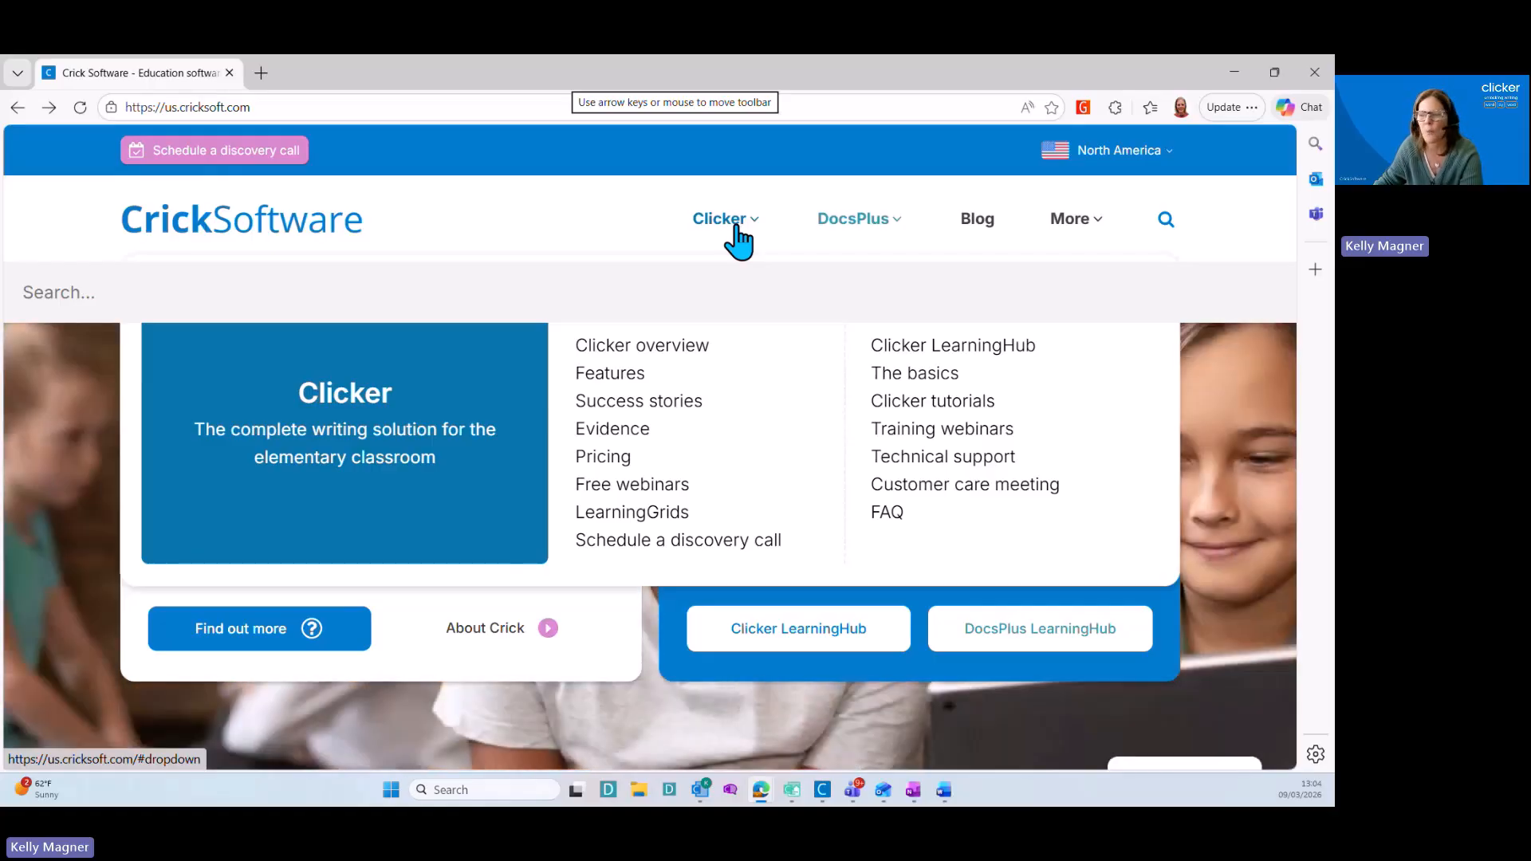
# Open the Clicker success stories page on the Crick Software website and look through the first story and the categories.
pyautogui.click(694, 402)
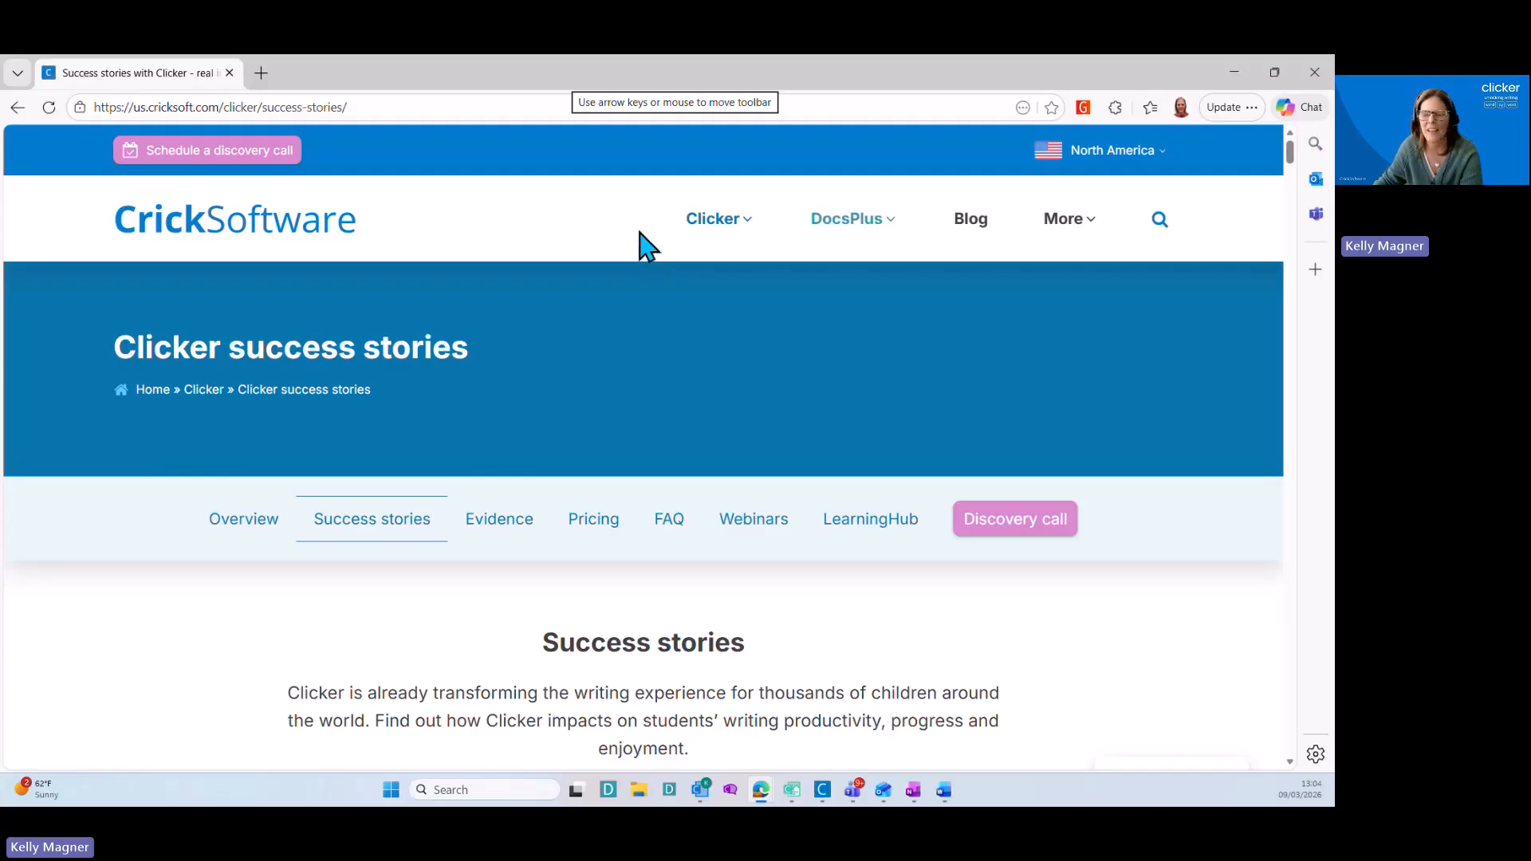
pyautogui.scroll(-1, 622, 271)
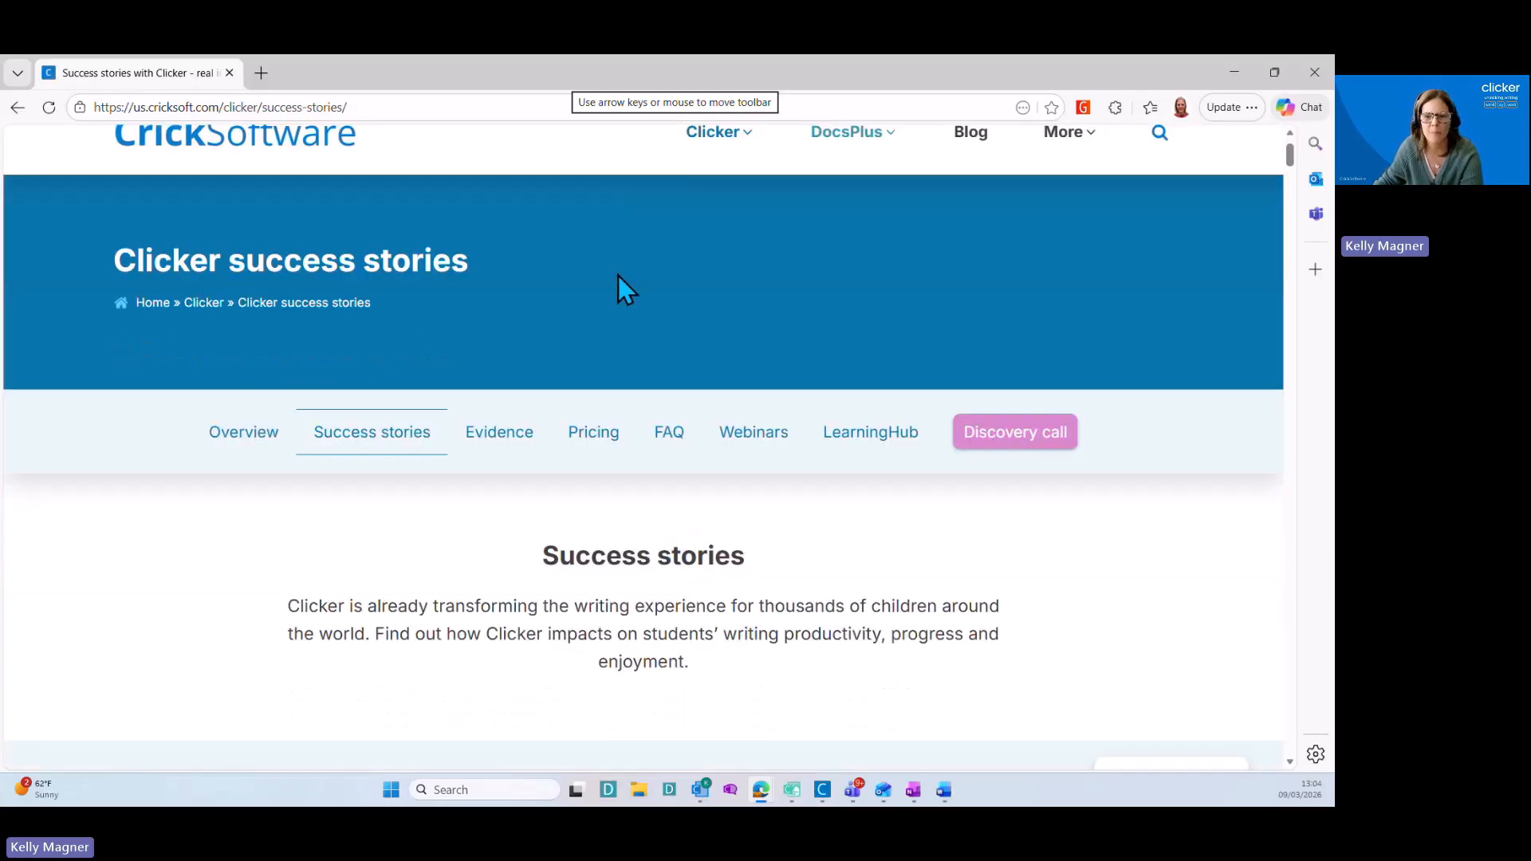
pyautogui.scroll(-1, 315, 579)
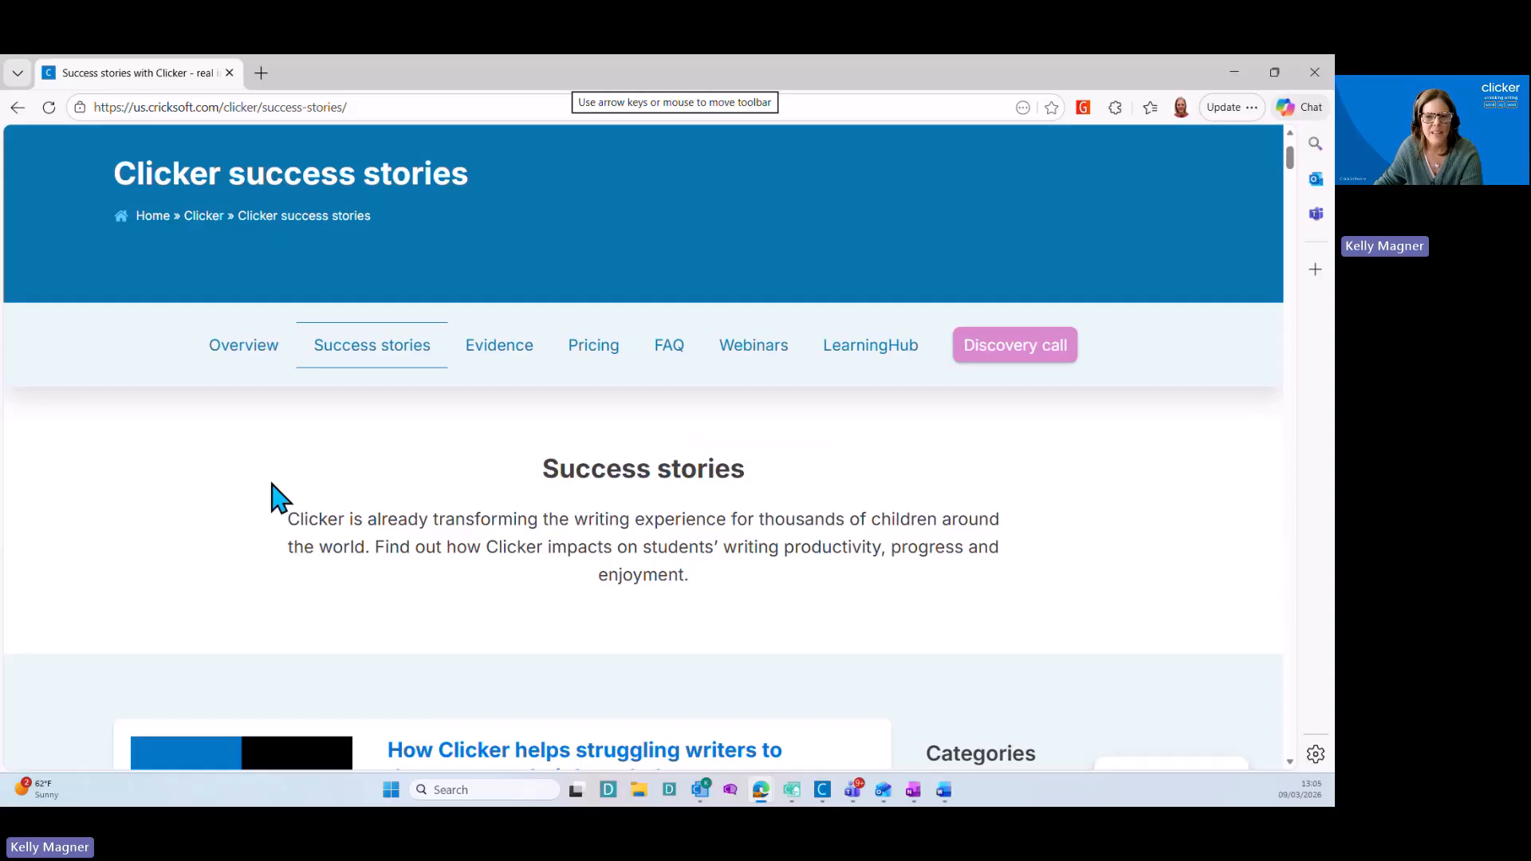
pyautogui.scroll(-1, 263, 490)
pyautogui.scroll(-1, 263, 493)
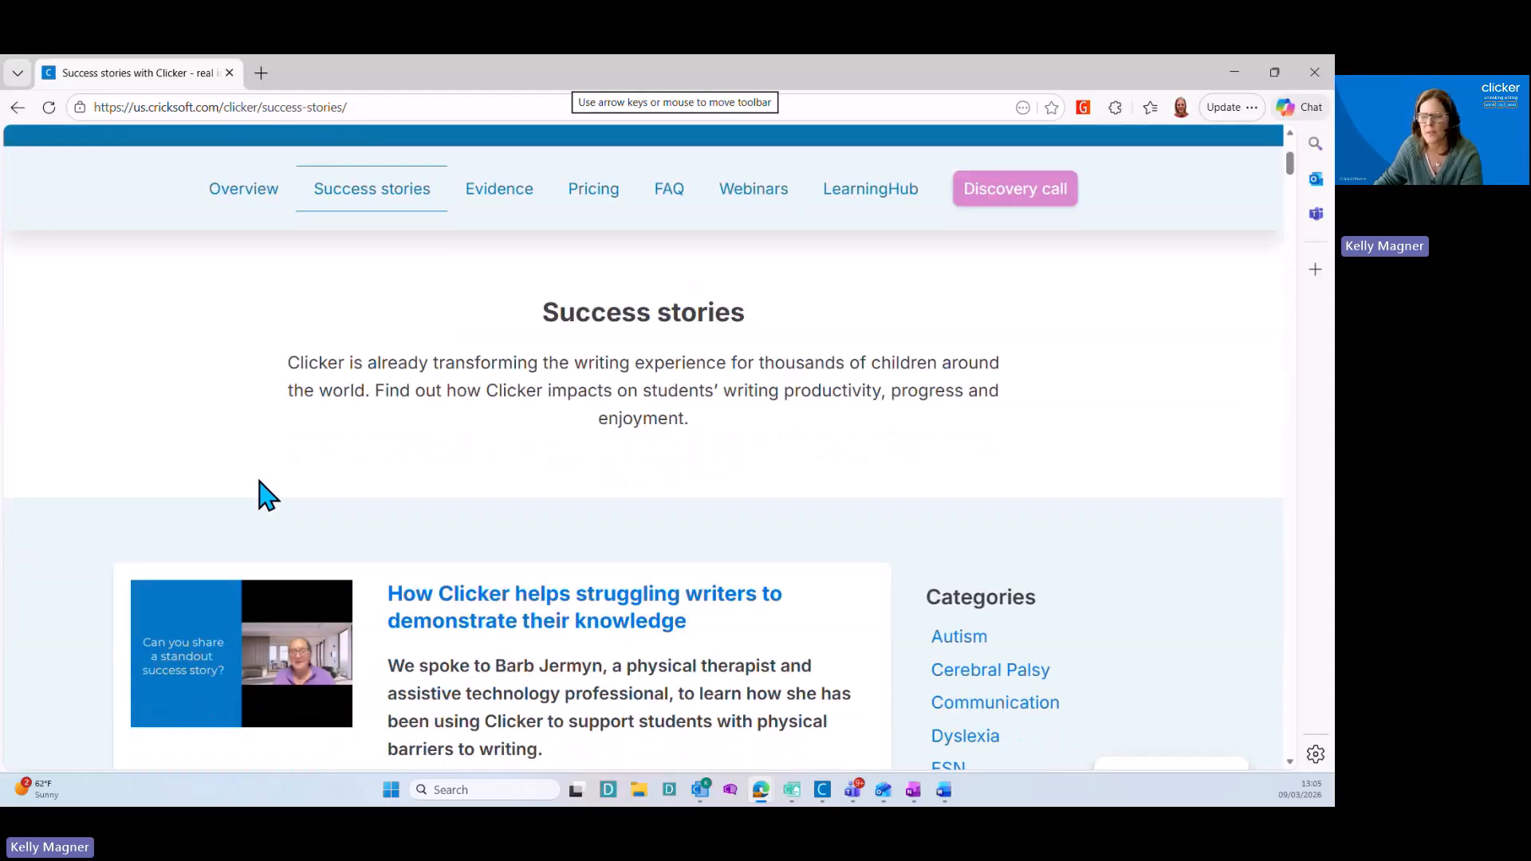
pyautogui.scroll(-2, 265, 494)
pyautogui.scroll(-1, 263, 492)
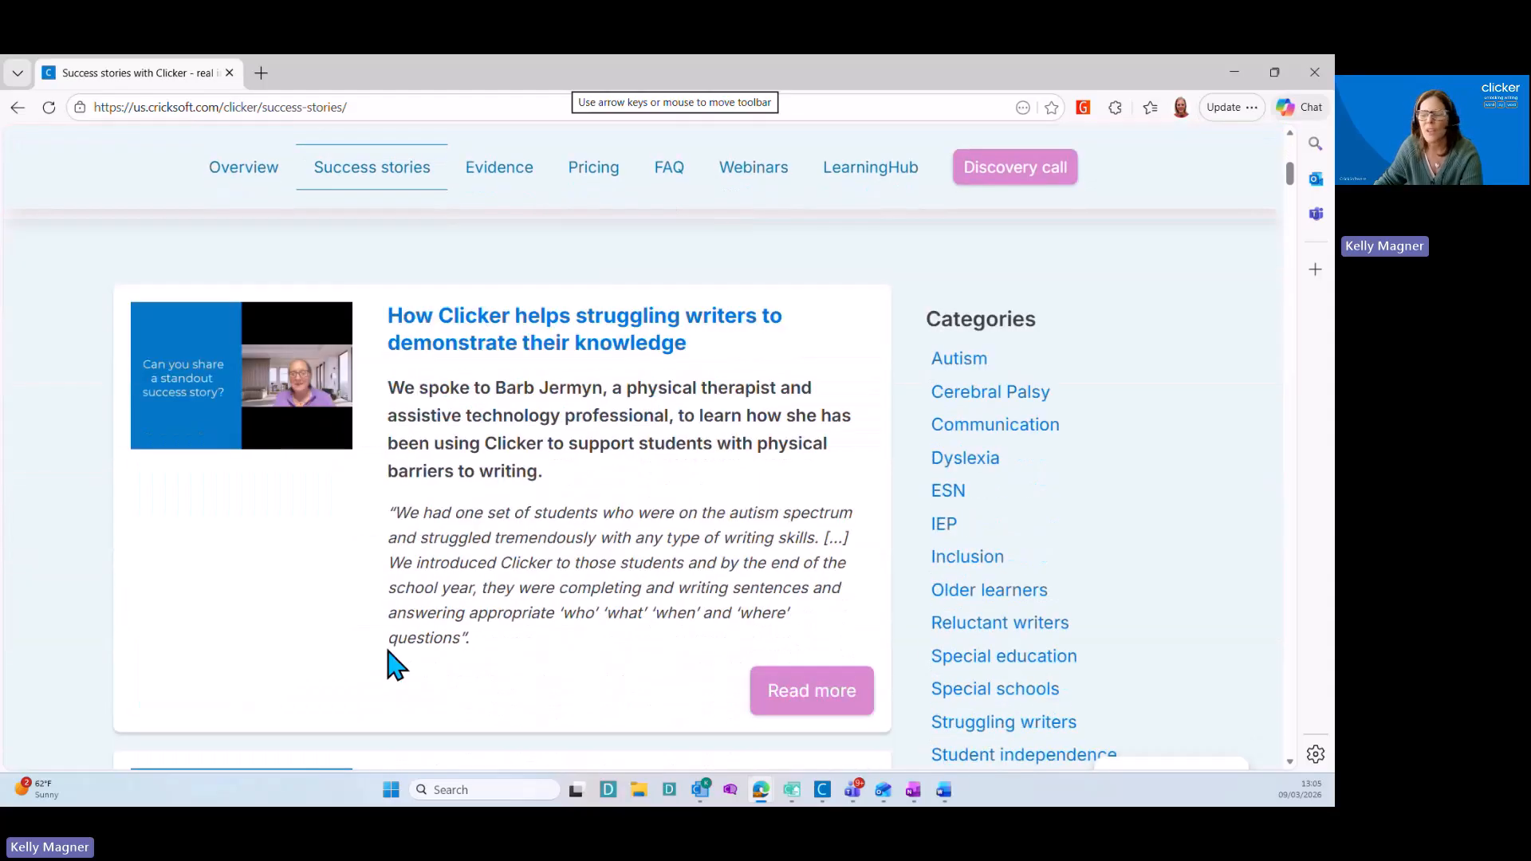